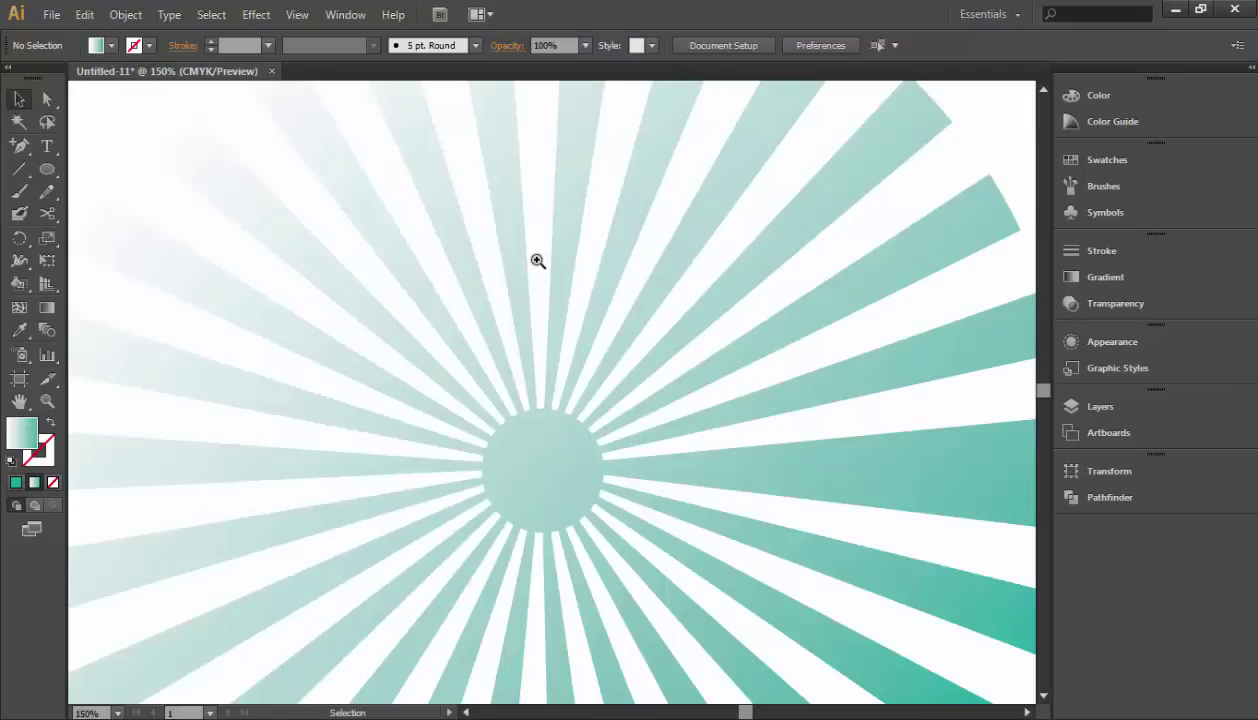
# Examine the finished teal sunburst artwork at closer magnification, including the faded rays.
pyautogui.click(484, 316)
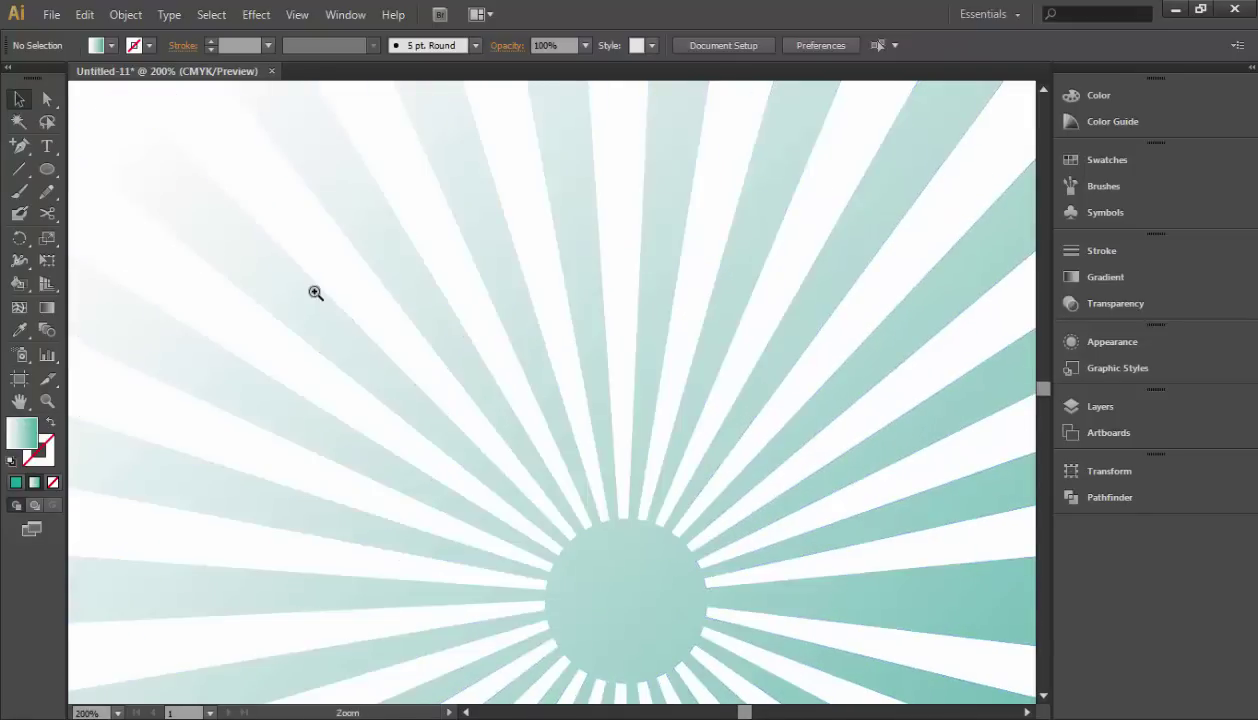
pyautogui.click(314, 292)
pyautogui.hotkey('ctrl', '-')
pyautogui.hotkey('ctrl', '-')
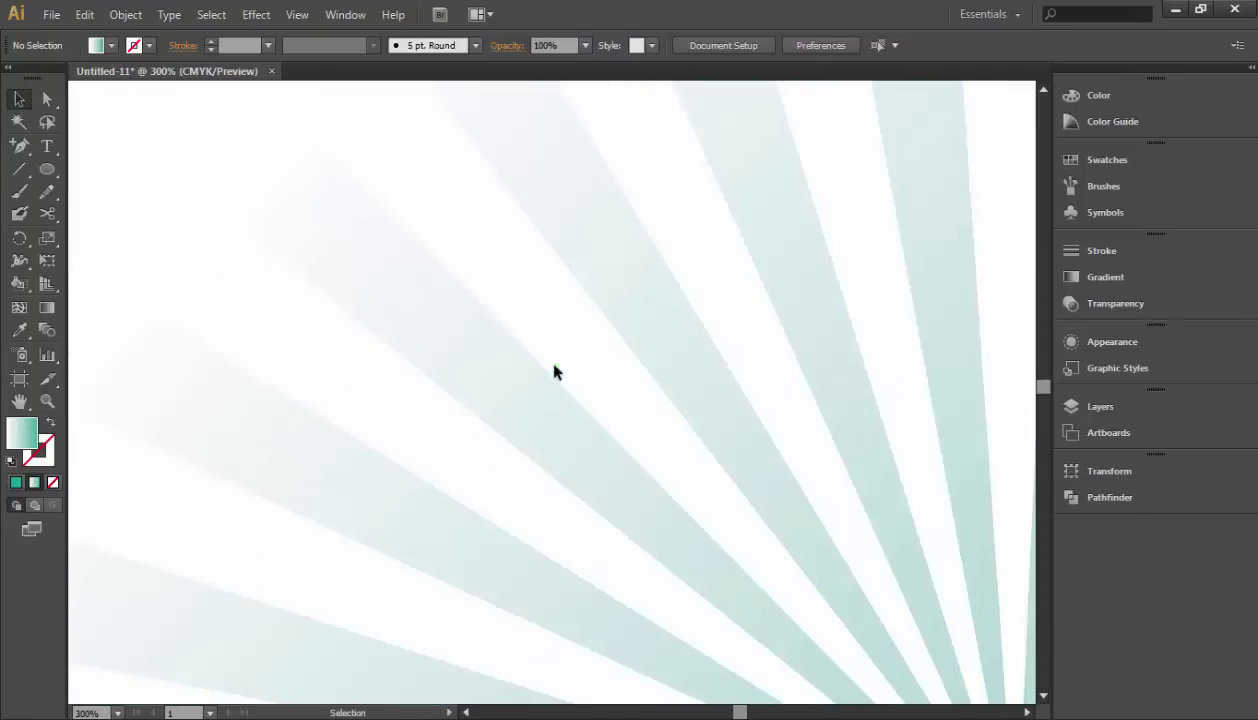
pyautogui.scroll(-2, 673, 368)
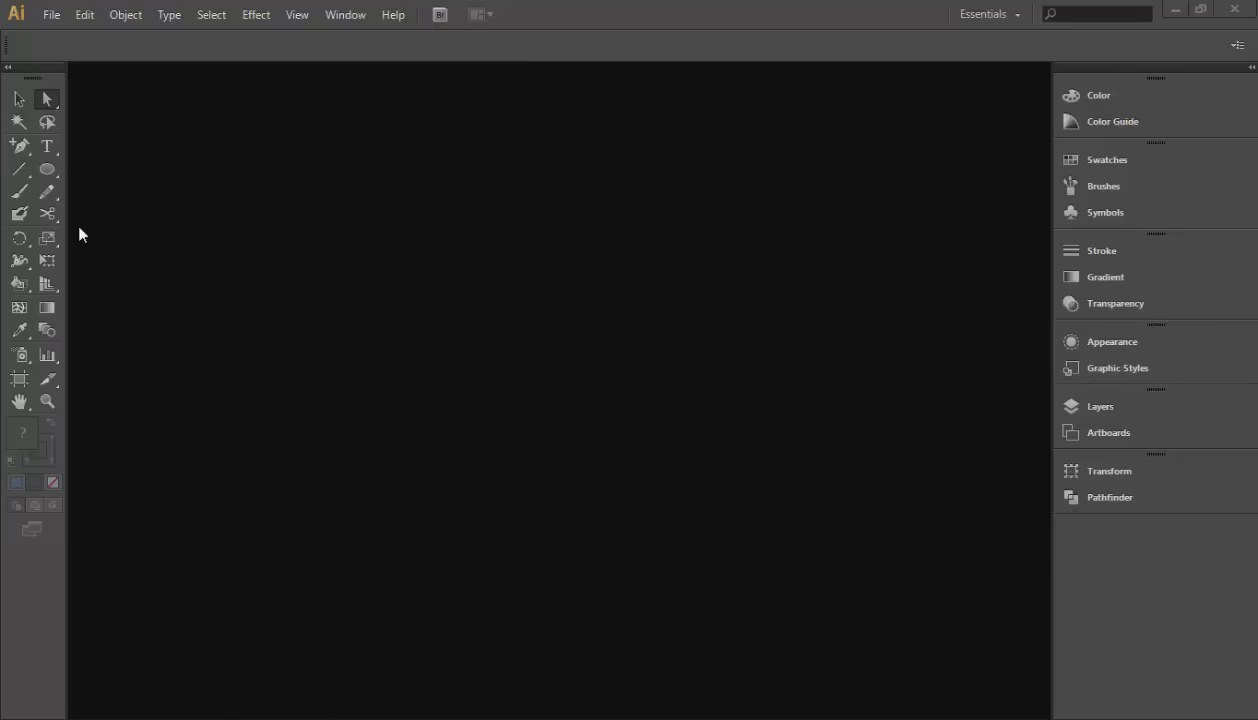
pyautogui.click(45, 188)
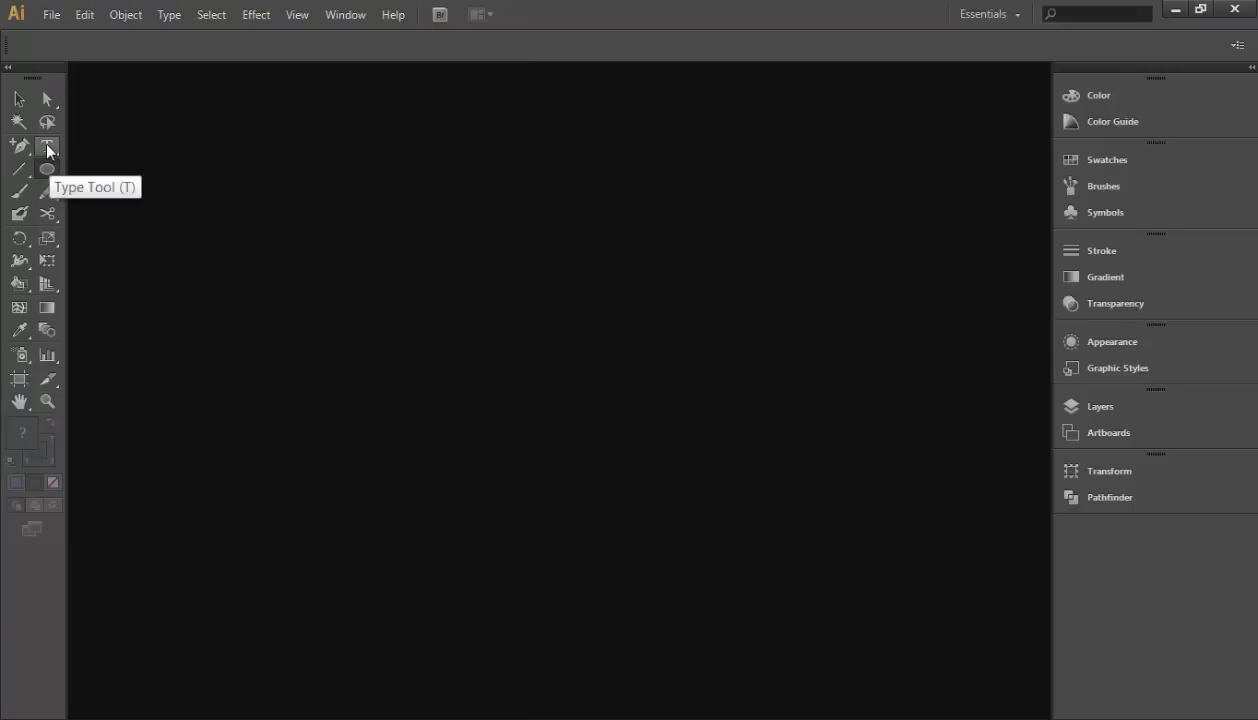
pyautogui.click(47, 148)
pyautogui.click(19, 99)
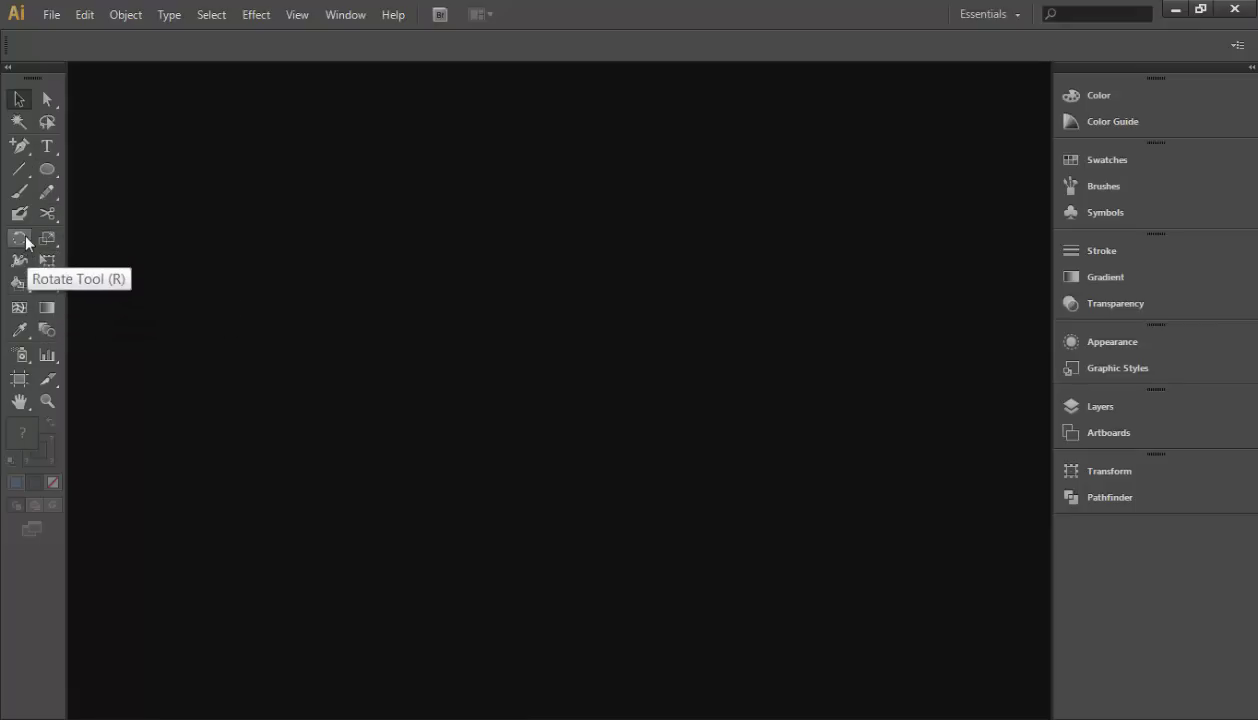
pyautogui.click(78, 19)
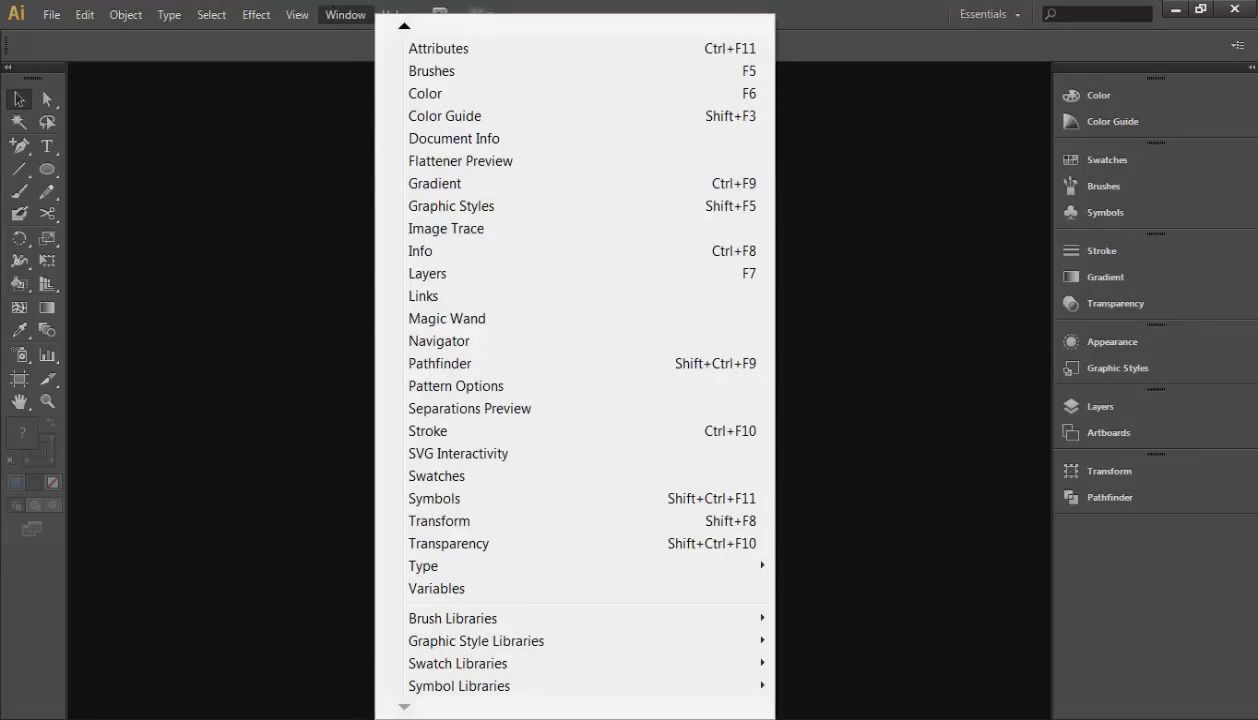
pyautogui.click(1018, 326)
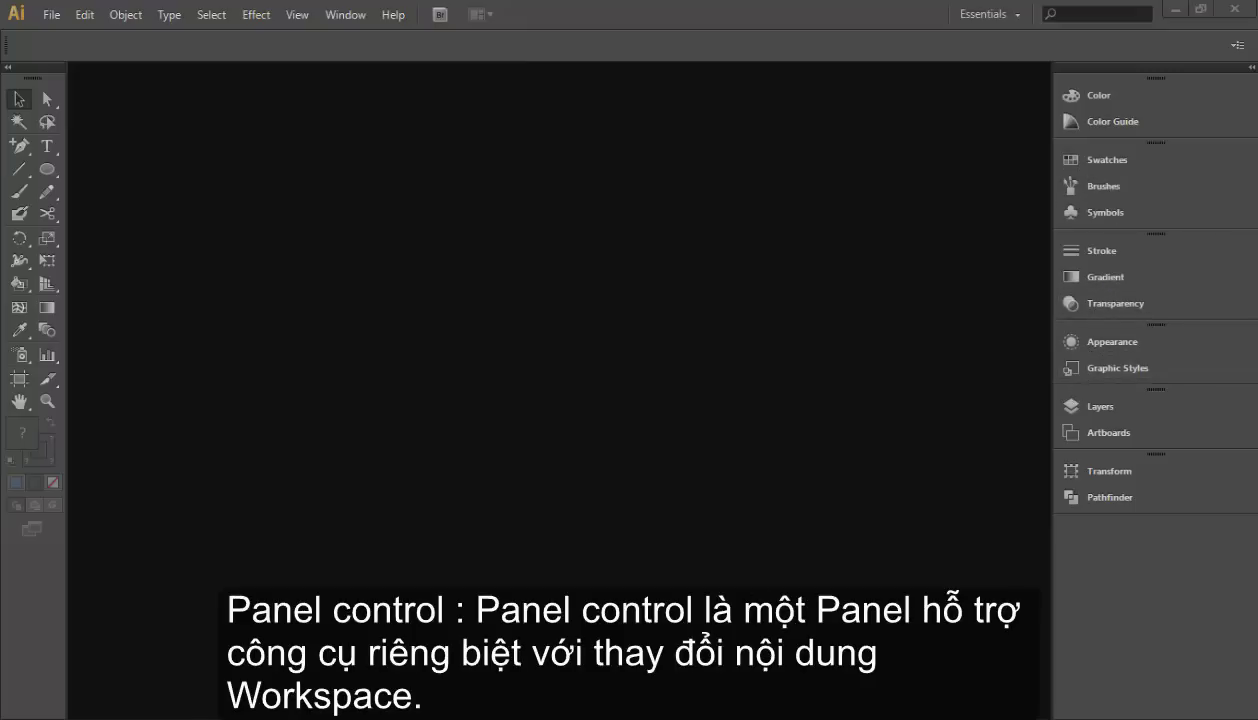
# Create a new blank document with the default settings.
pyautogui.click(48, 14)
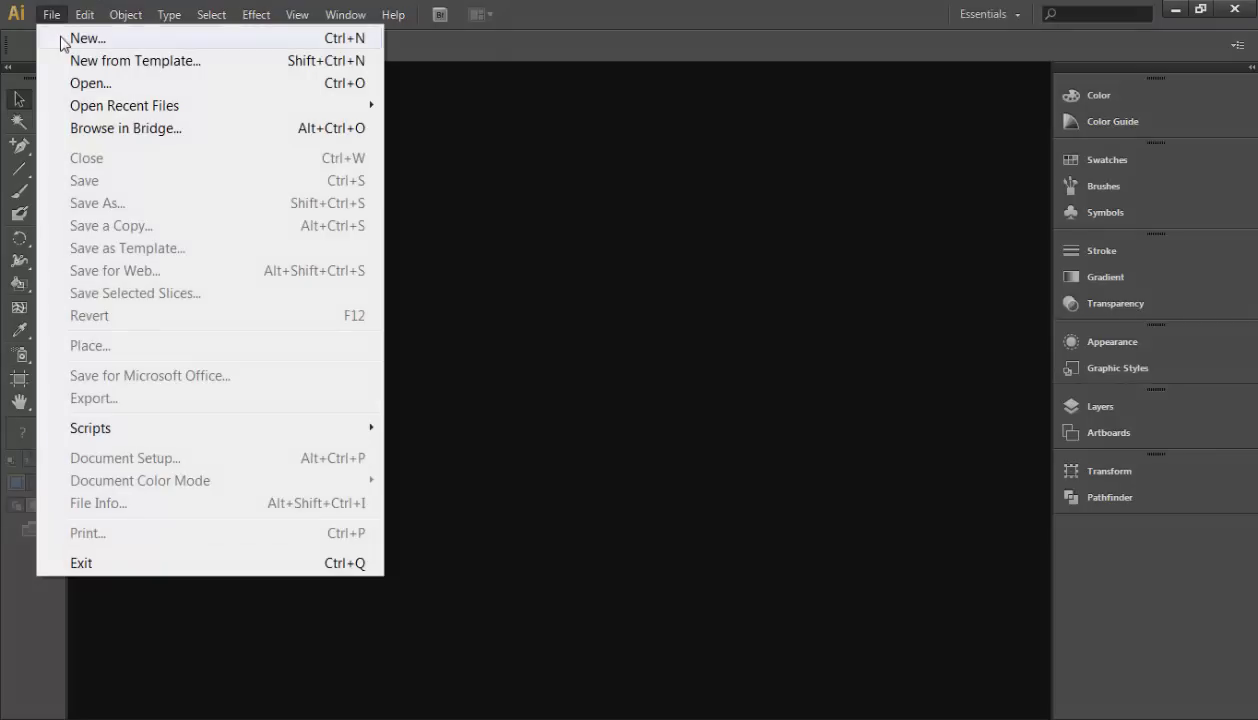
pyautogui.click(62, 34)
pyautogui.click(690, 605)
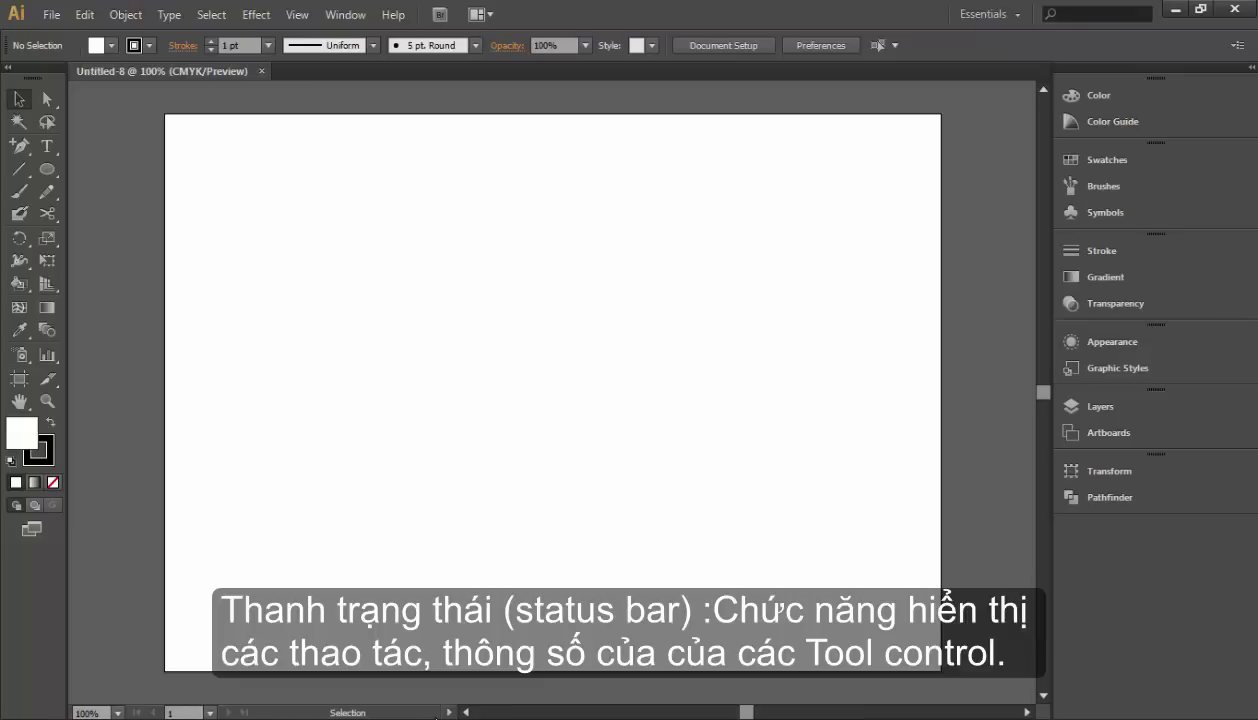
# Look over the blank artboard and its surroundings, and check the zoom level setting.
pyautogui.click(762, 712)
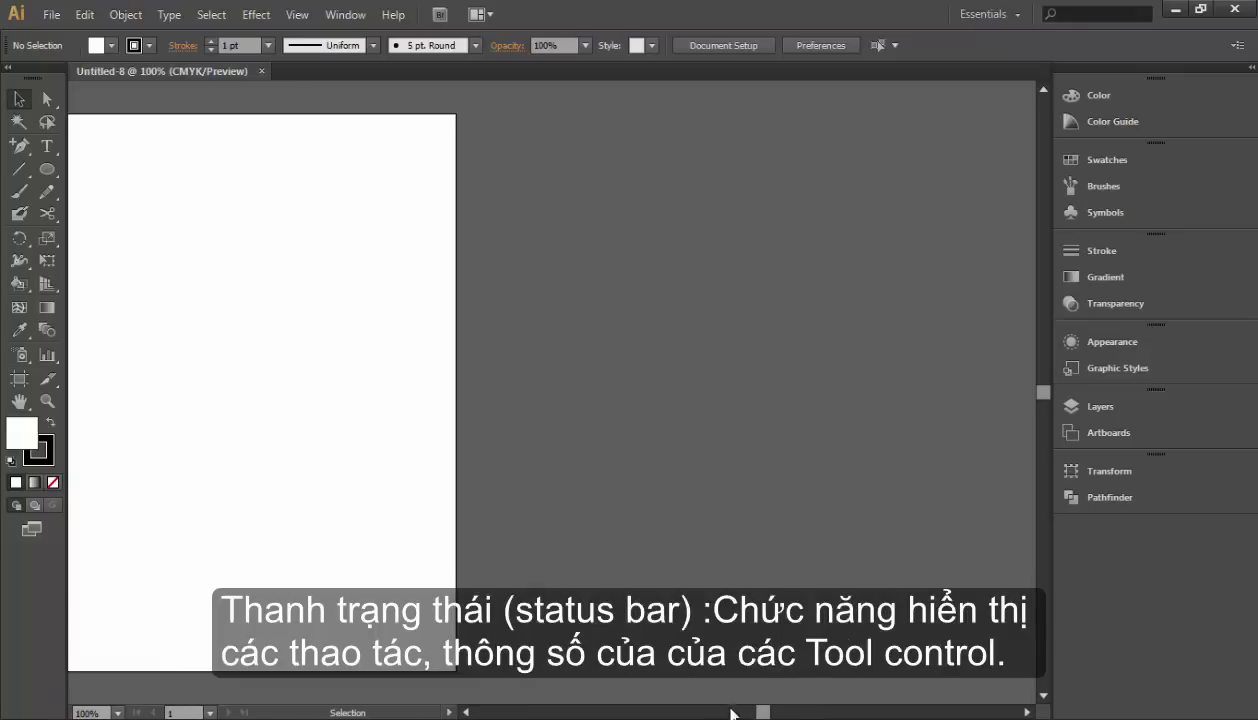
pyautogui.scroll(1, 230, 486)
pyautogui.scroll(-2, 204, 491)
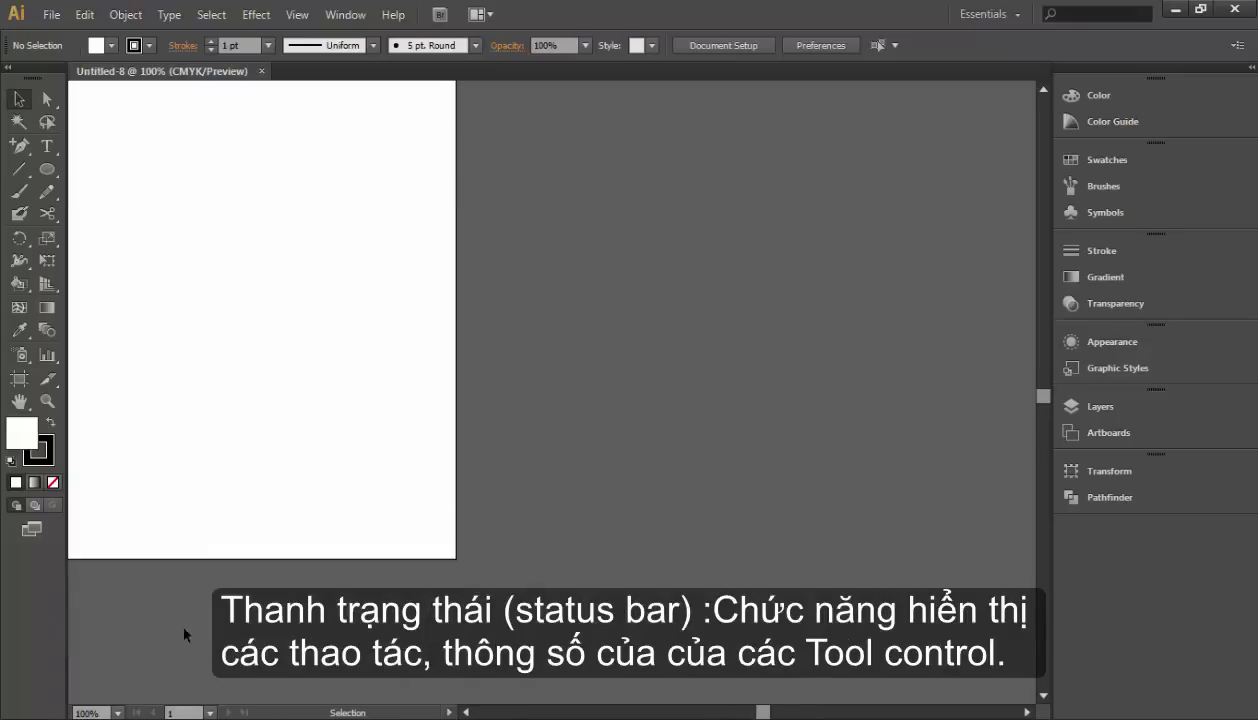
pyautogui.click(117, 712)
pyautogui.click(274, 700)
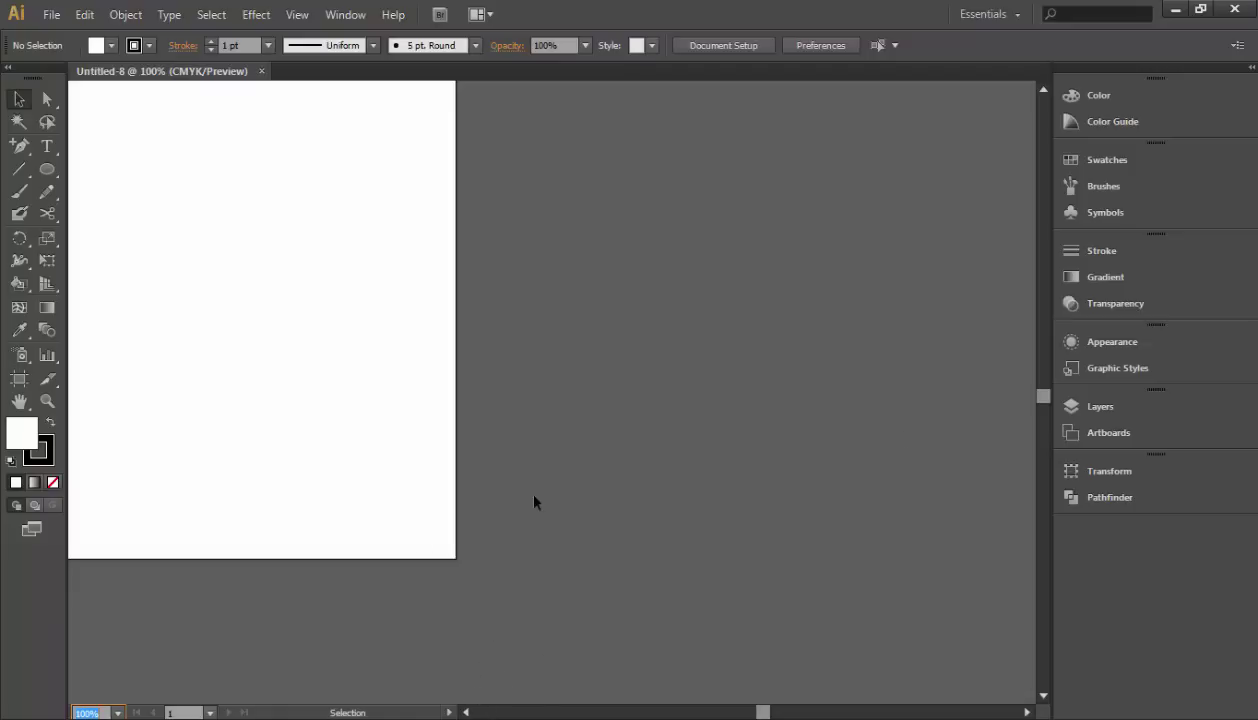
pyautogui.click(747, 712)
pyautogui.moveTo(747, 712)
pyautogui.mouseDown()
pyautogui.moveTo(730, 712)
pyautogui.moveTo(745, 712)
pyautogui.mouseUp()
pyautogui.scroll(2, 680, 572)
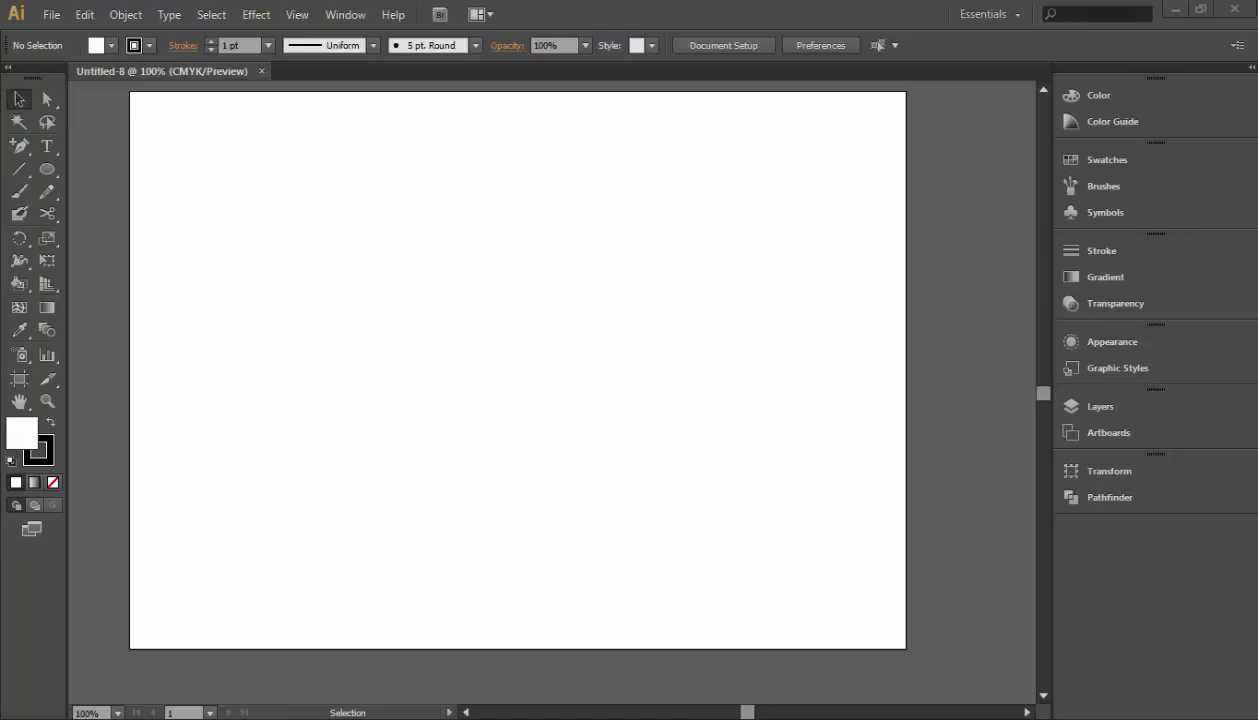
# Close the blank untitled document and start a new one named Sun Ray, keeping the Custom profile.
pyautogui.click(261, 72)
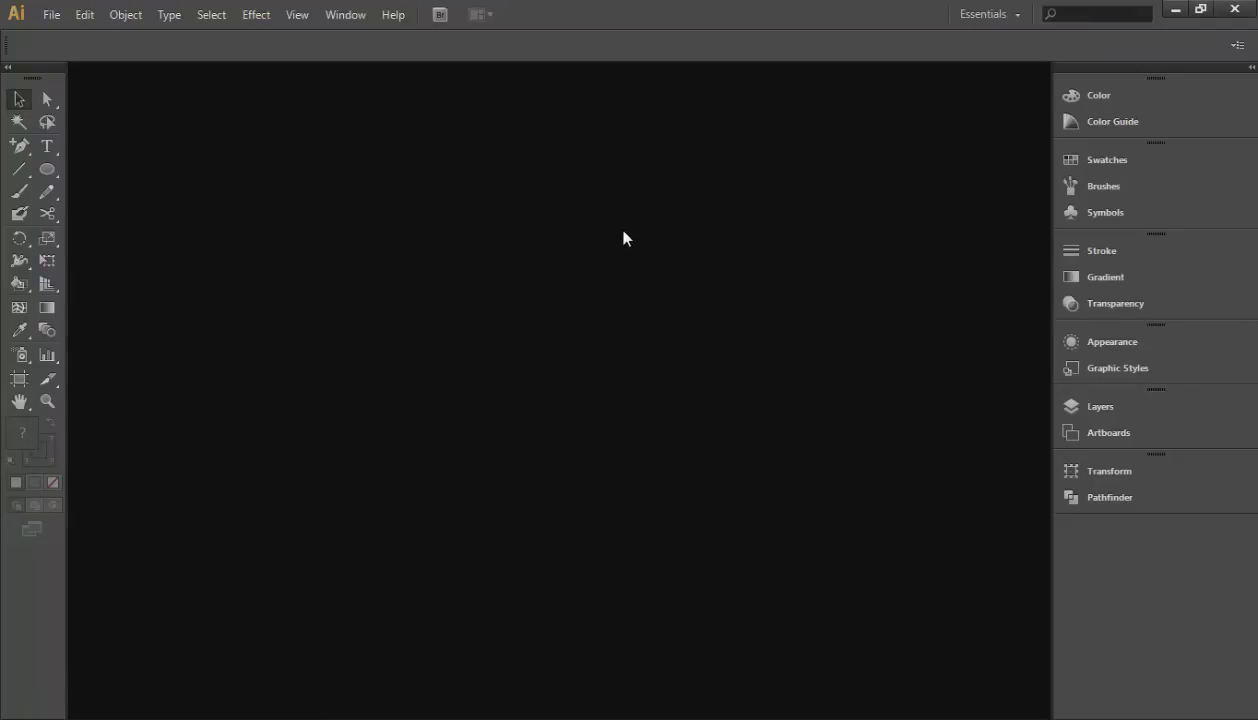
pyautogui.click(50, 15)
pyautogui.click(75, 40)
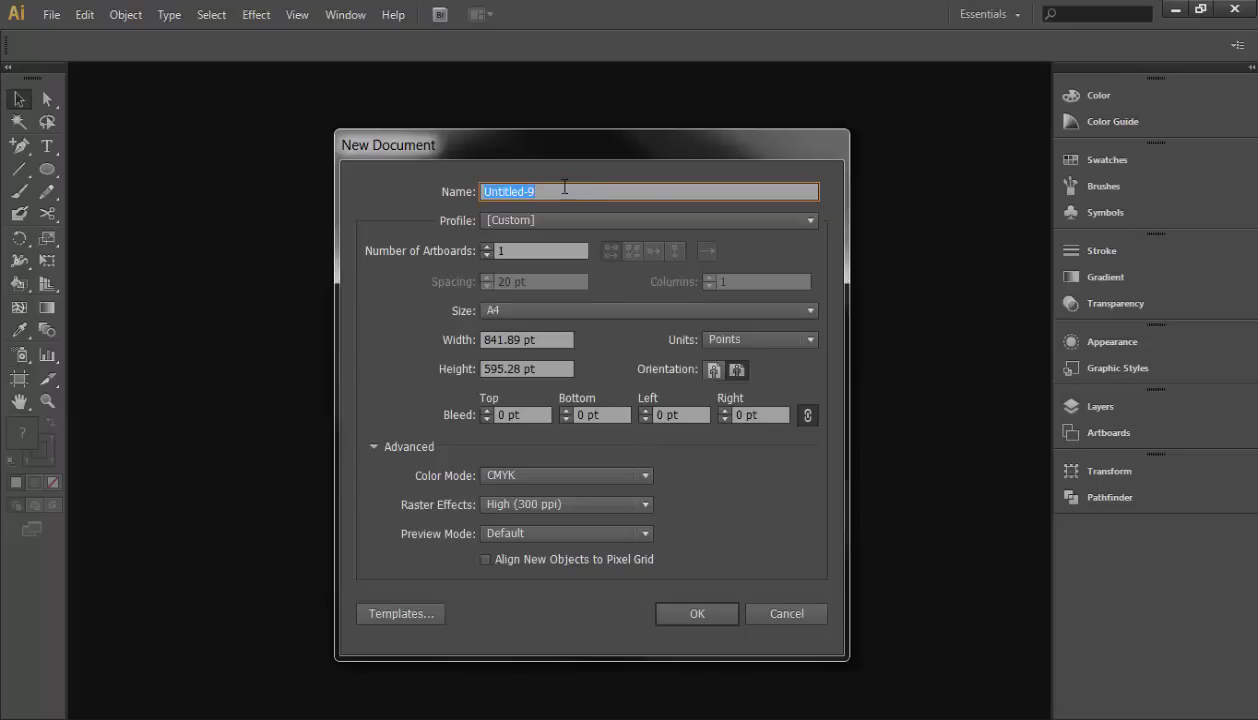
pyautogui.write('Sun Ray')
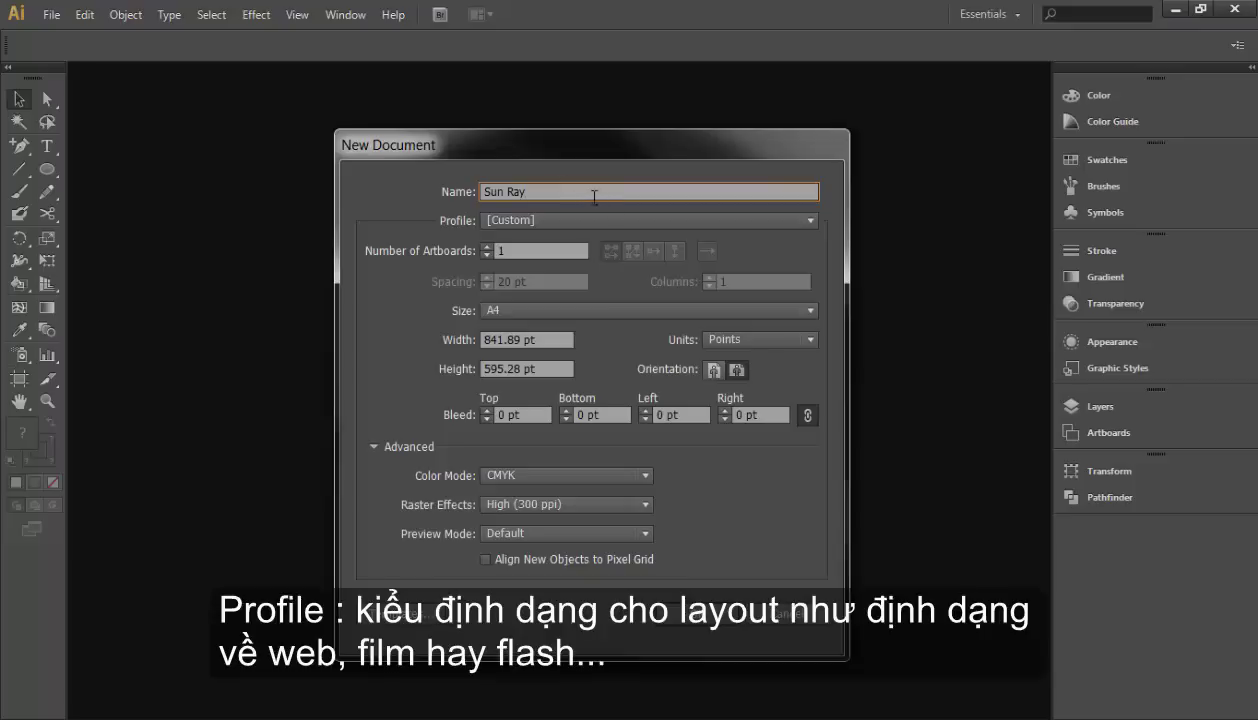
pyautogui.click(516, 224)
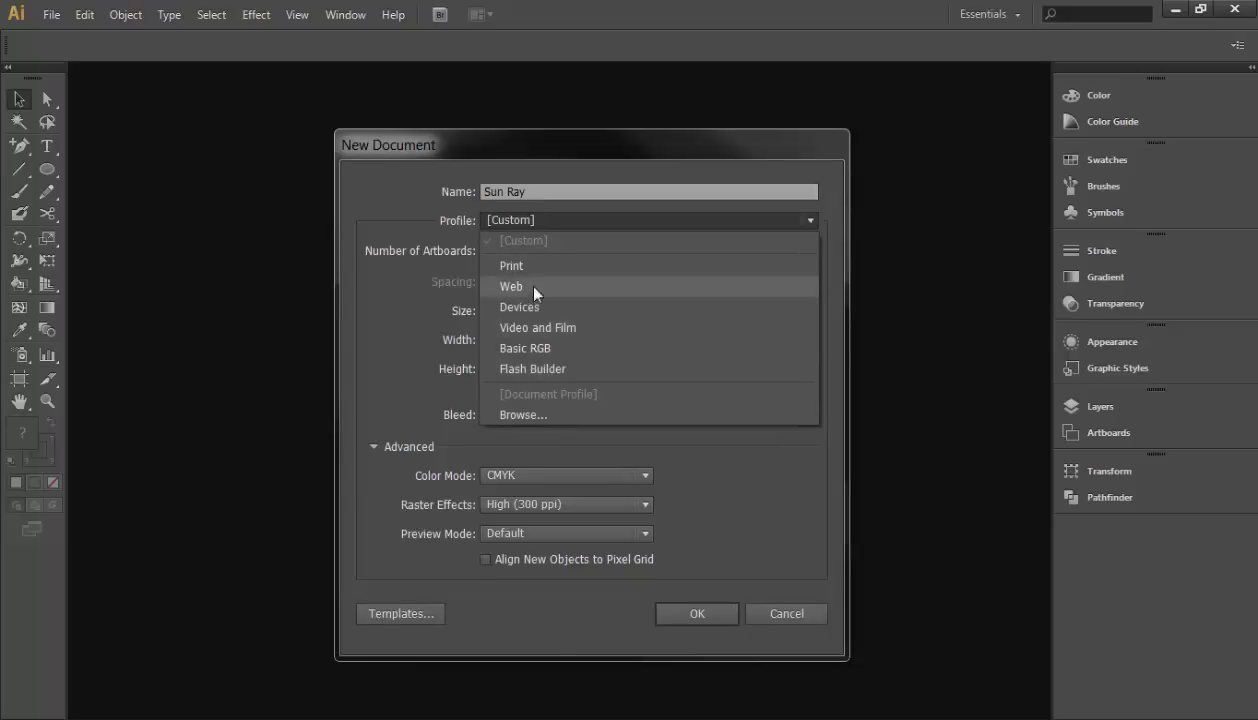
pyautogui.click(488, 222)
pyautogui.click(488, 222)
pyautogui.click(488, 222)
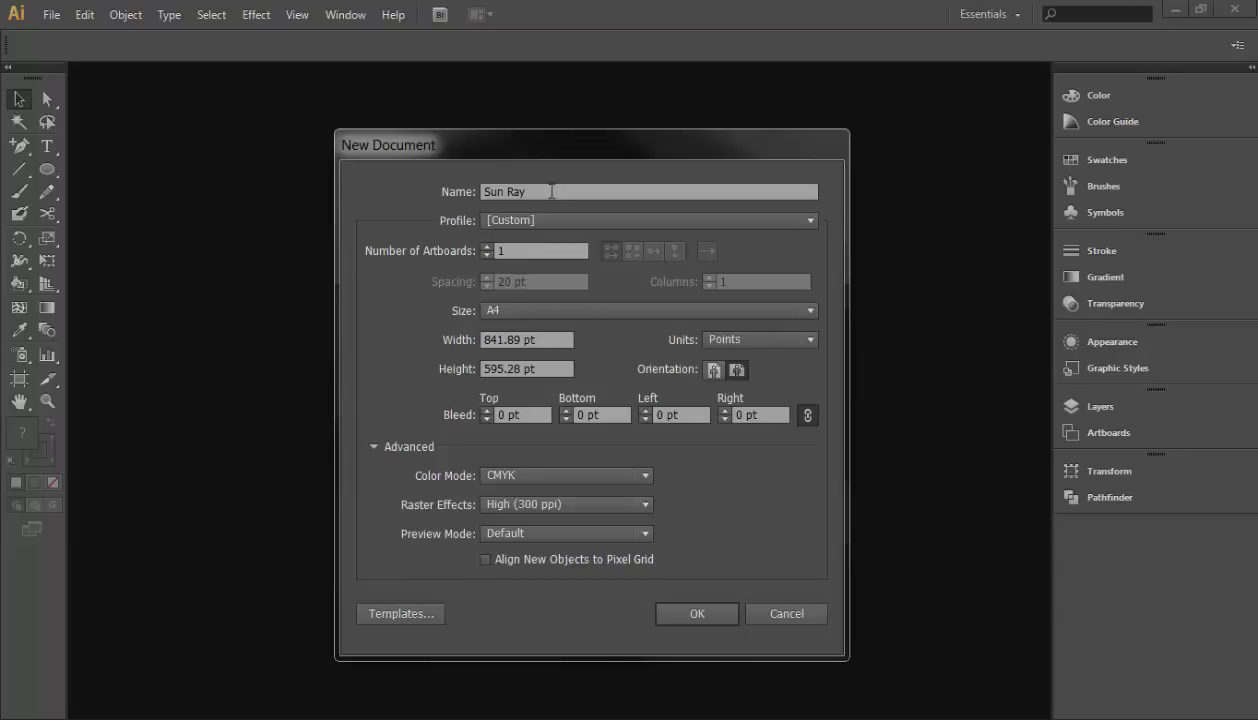
# Set the number of artboards to 3 and create the Sun Ray document.
pyautogui.moveTo(488, 147); pyautogui.dragTo(449, 124)
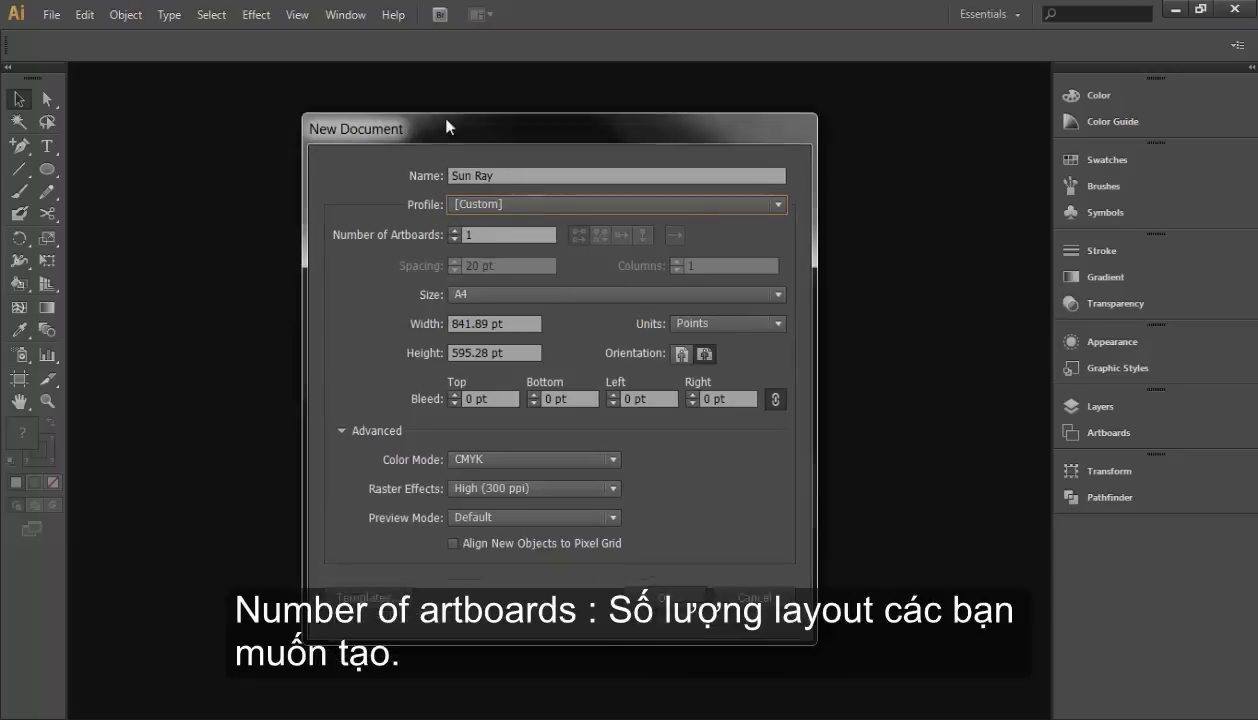
pyautogui.press('Tab')
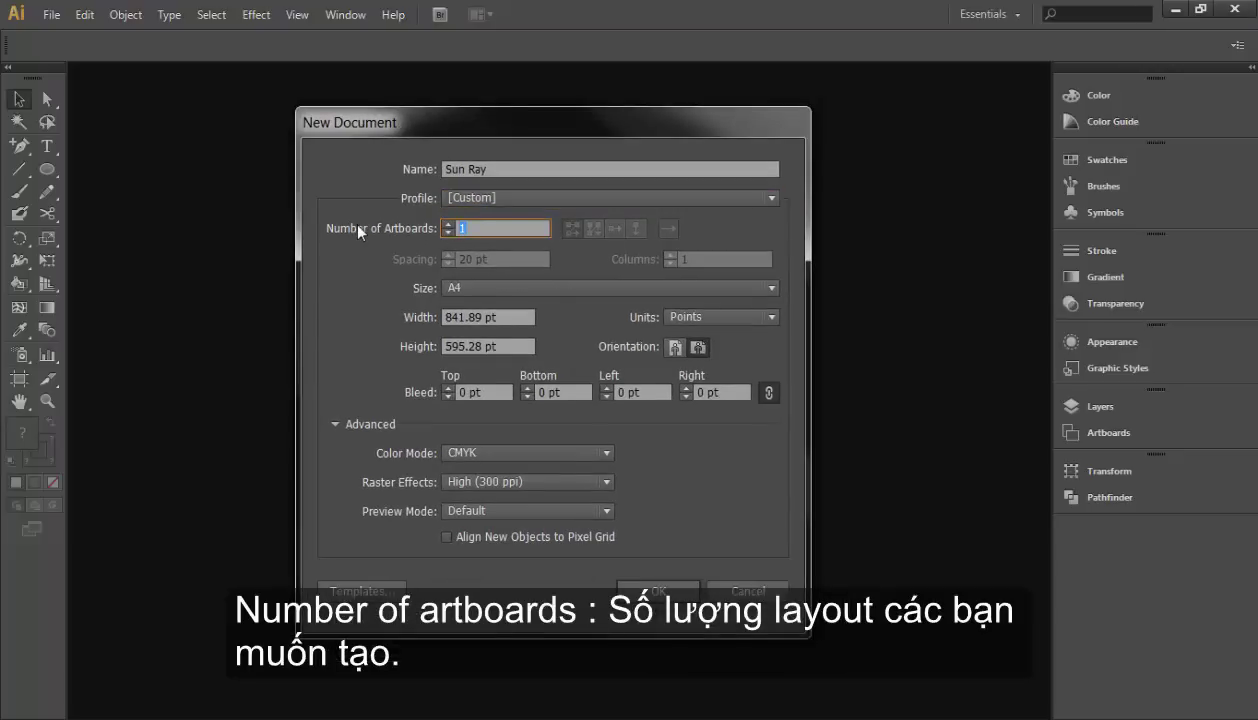
pyautogui.write('3')
pyautogui.click(660, 590)
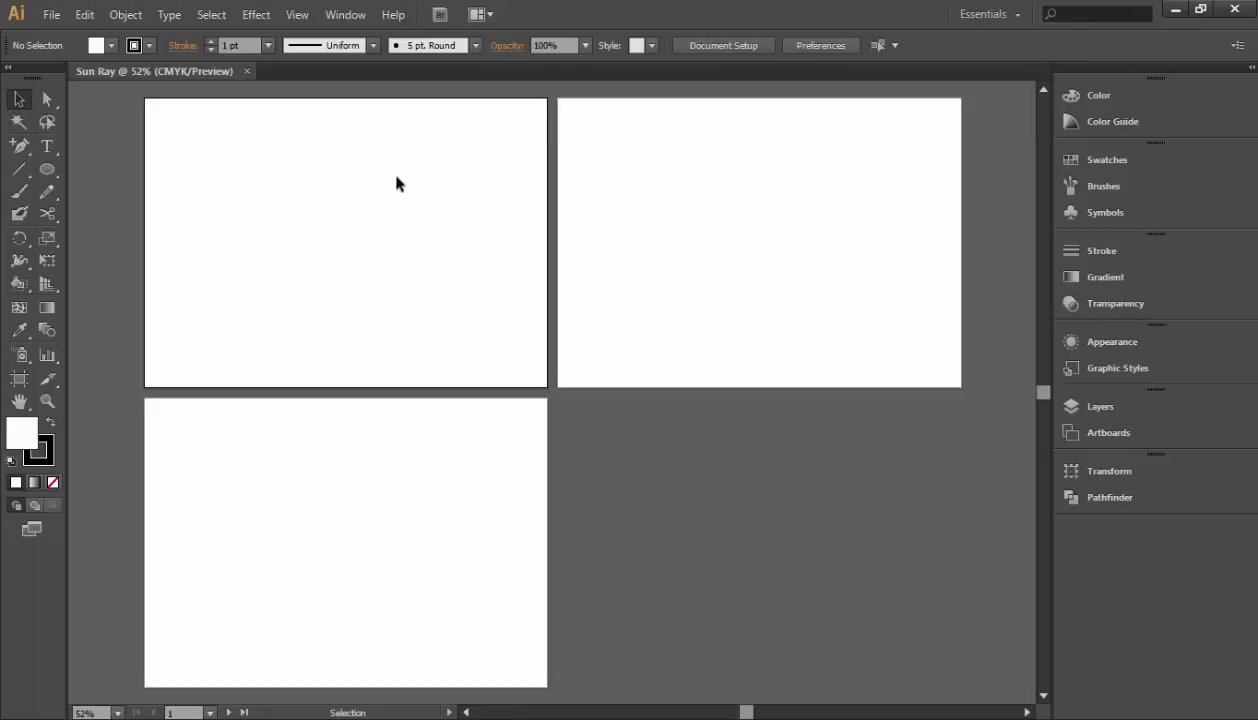
# Close the three-artboard Sun Ray document and create a new document with 1 artboard.
pyautogui.click(246, 71)
pyautogui.click(51, 14)
pyautogui.click(60, 37)
pyautogui.press('Tab')
pyautogui.write('1')
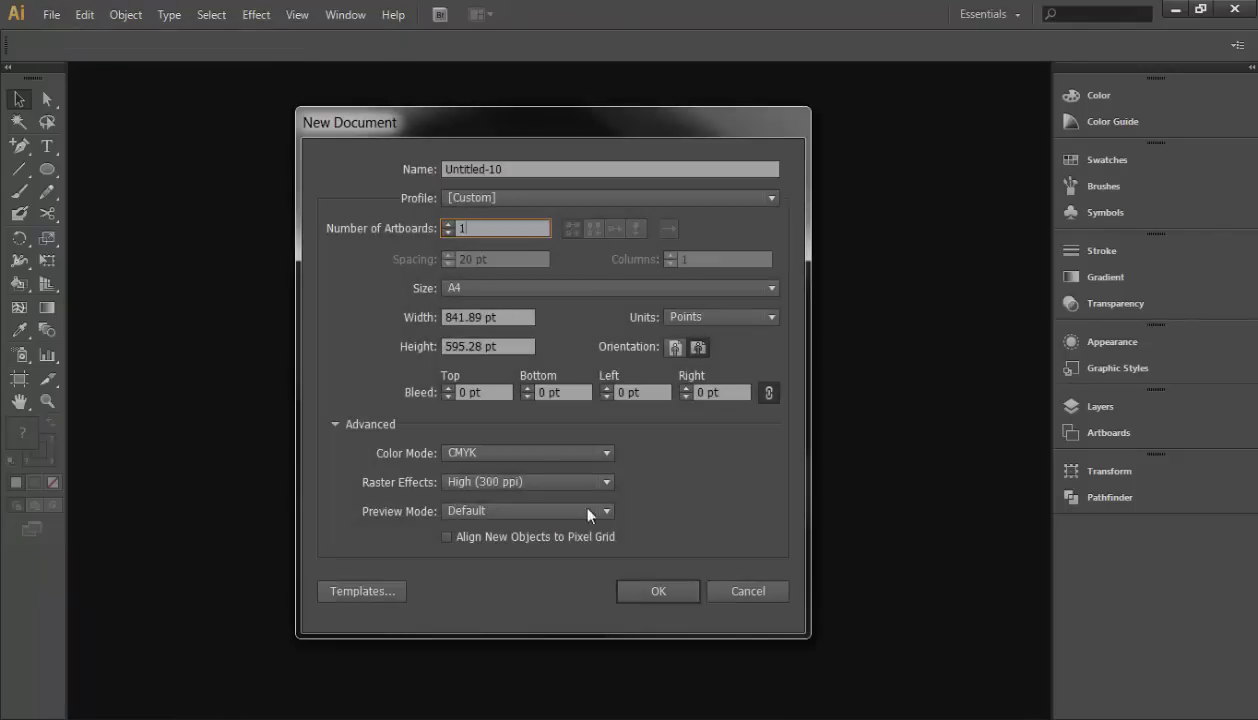
pyautogui.click(654, 591)
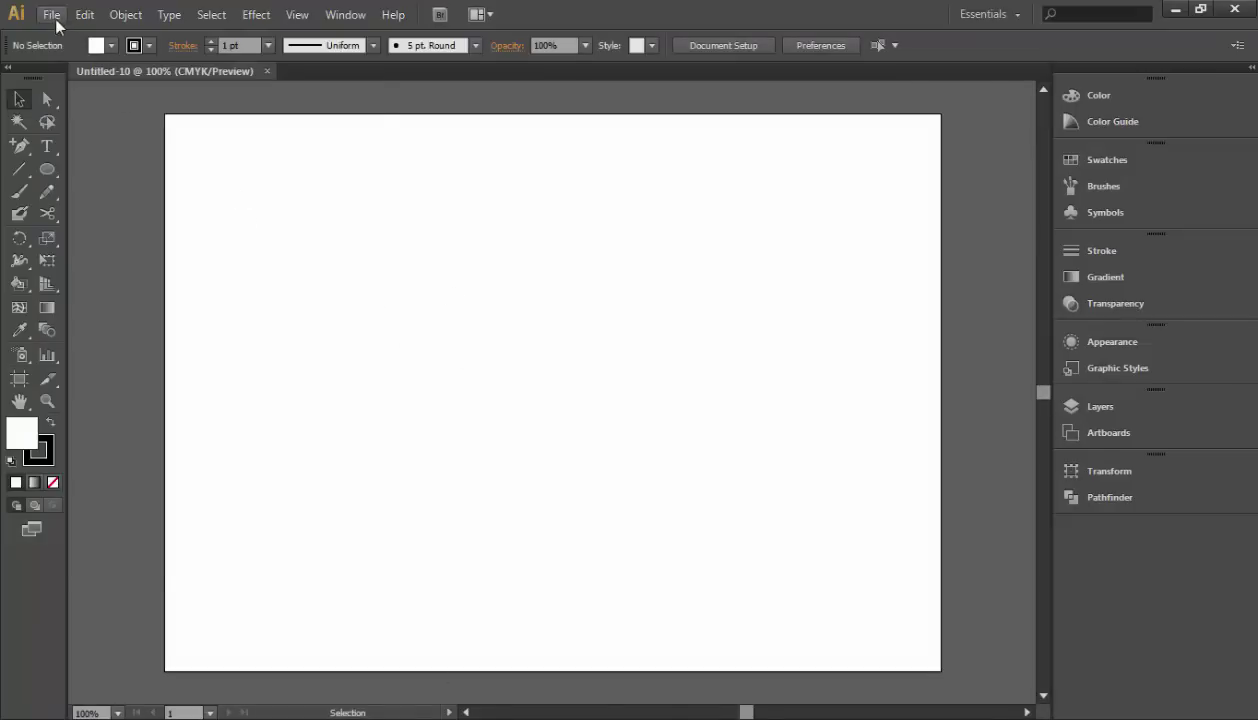
pyautogui.click(52, 15)
pyautogui.click(70, 37)
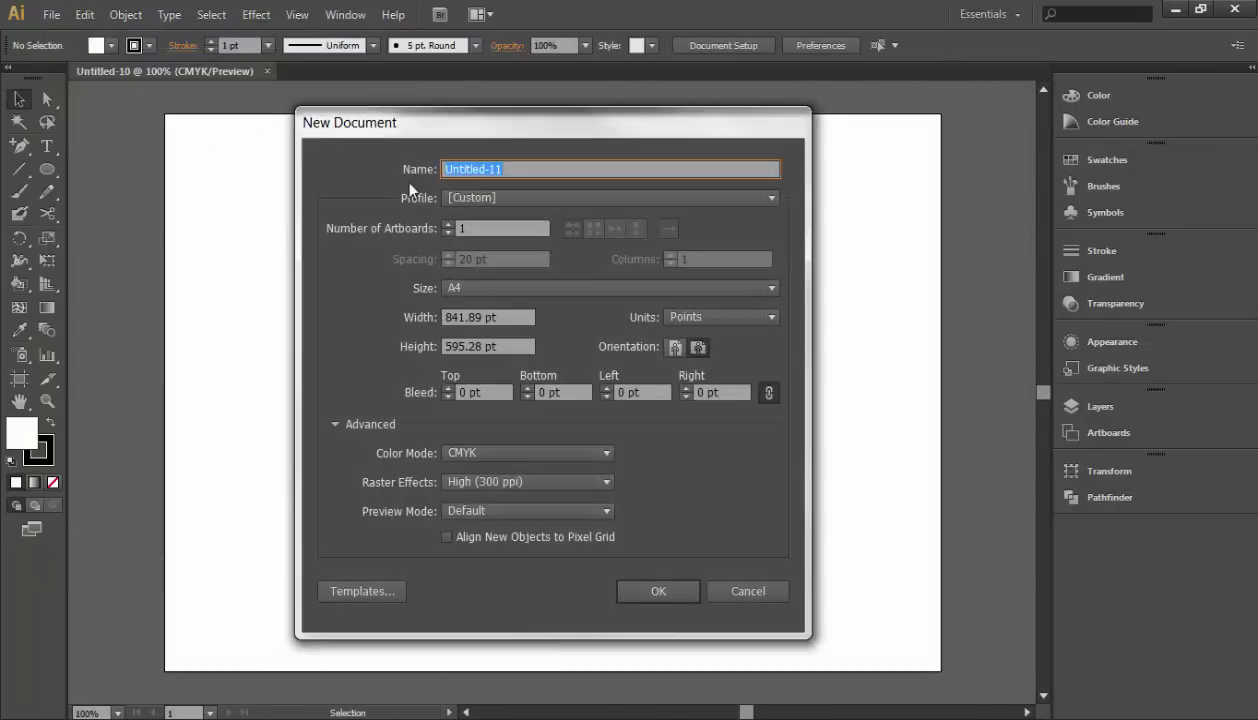
pyautogui.click(748, 591)
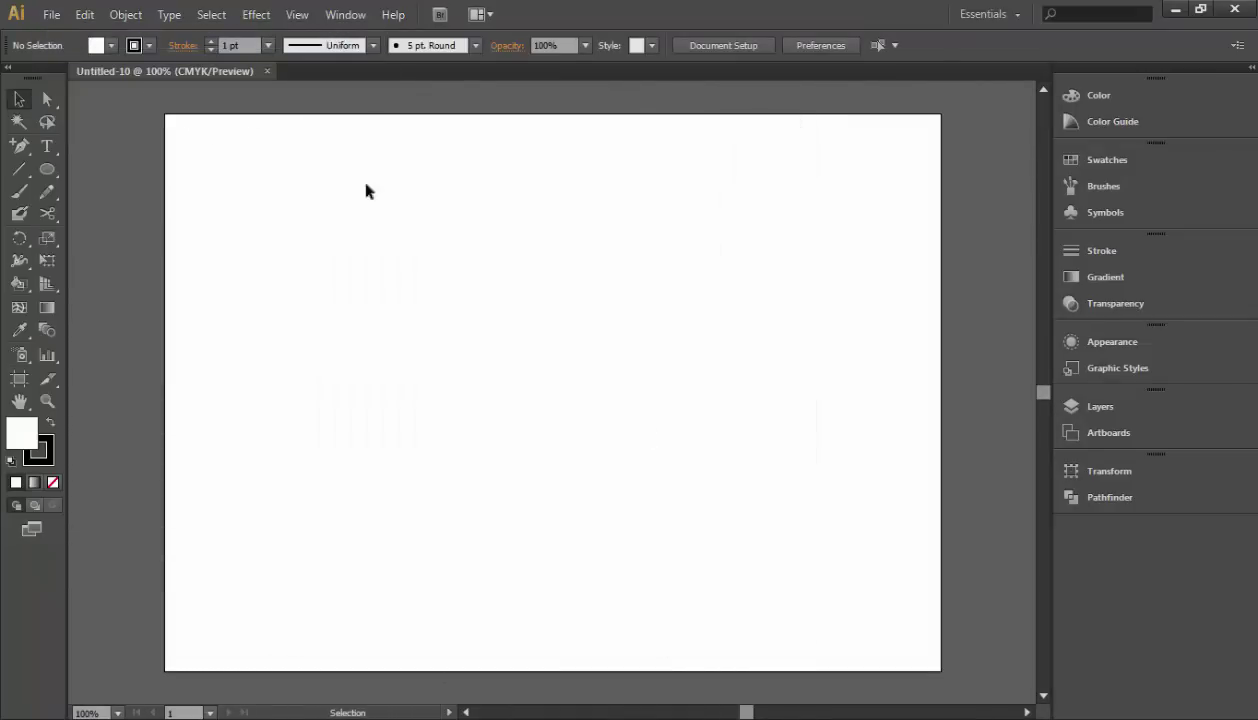
# Create a new landscape A4 document, 841.89 by 595.28 pt, with one artboard and CMYK color mode.
pyautogui.hotkey('ctrl', 'n')
pyautogui.click(448, 284)
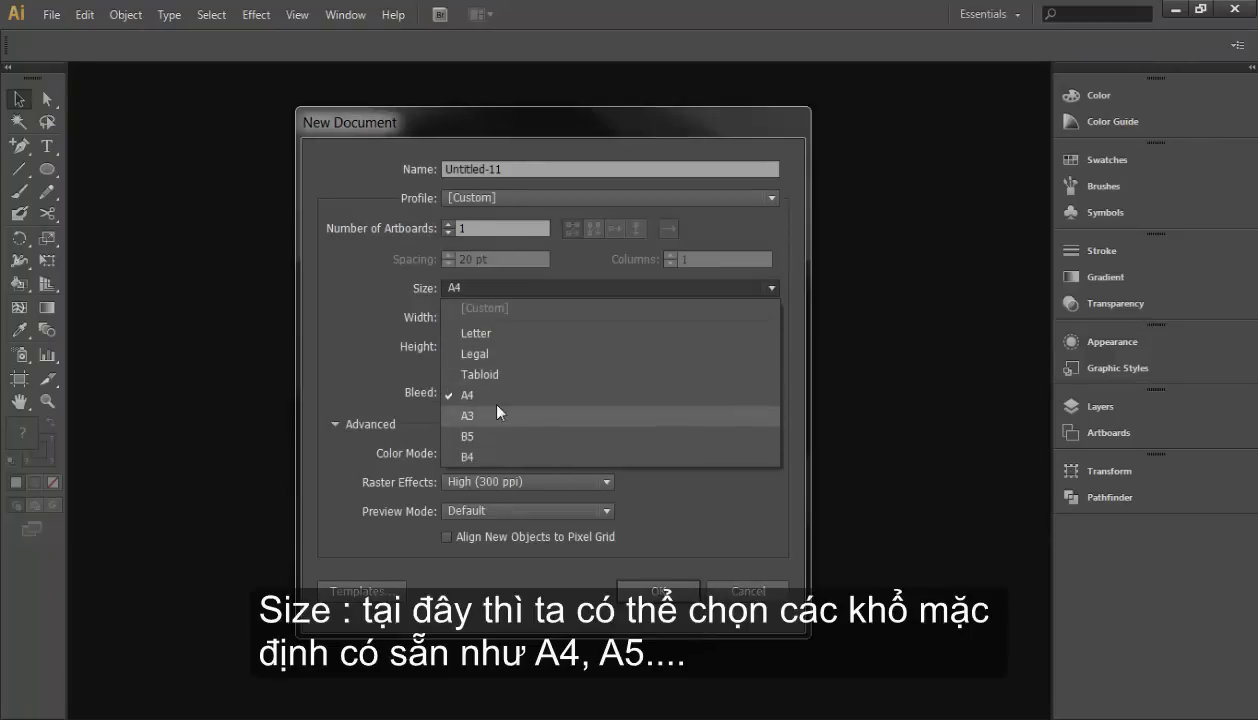
pyautogui.click(408, 339)
pyautogui.press('Tab')
pyautogui.press('Tab')
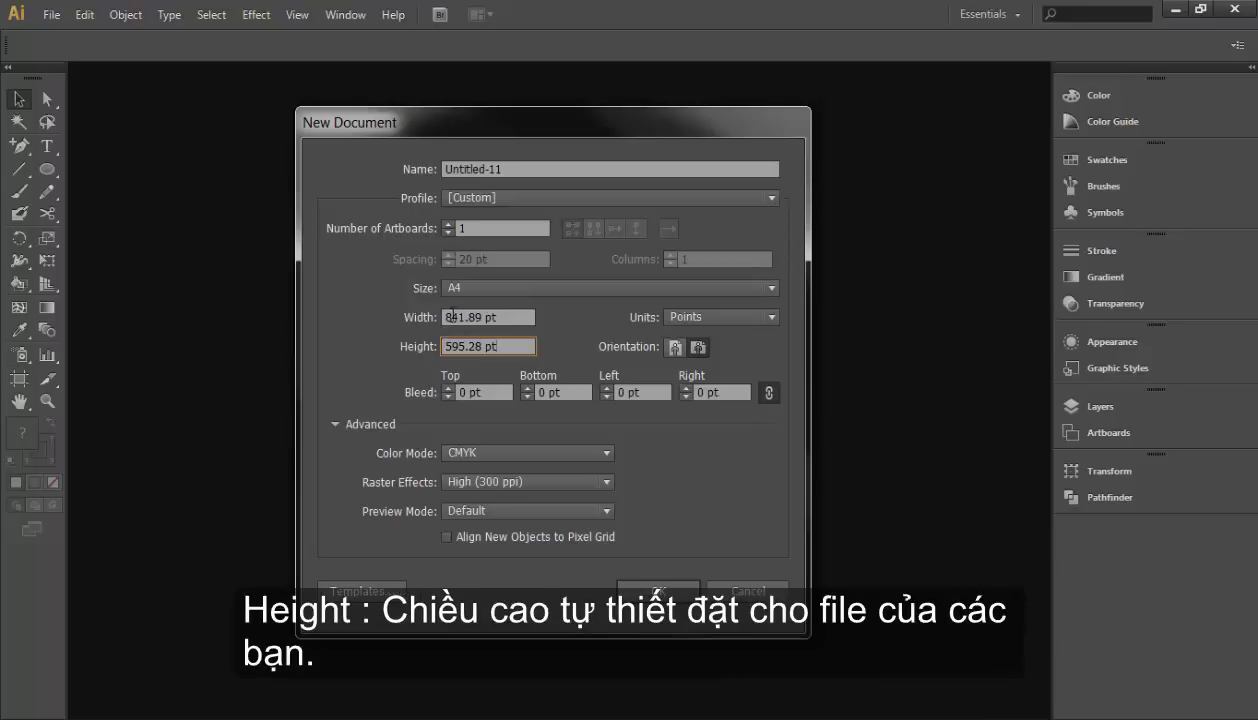
pyautogui.click(498, 460)
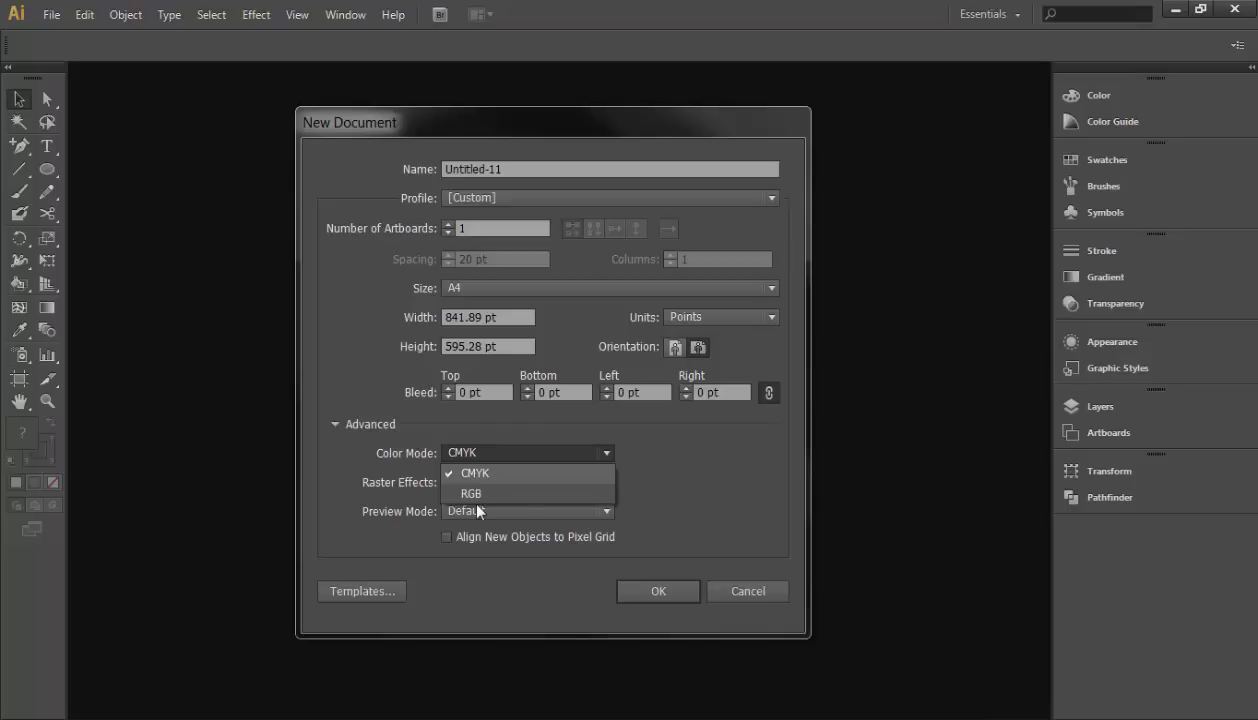
pyautogui.click(724, 485)
pyautogui.click(656, 589)
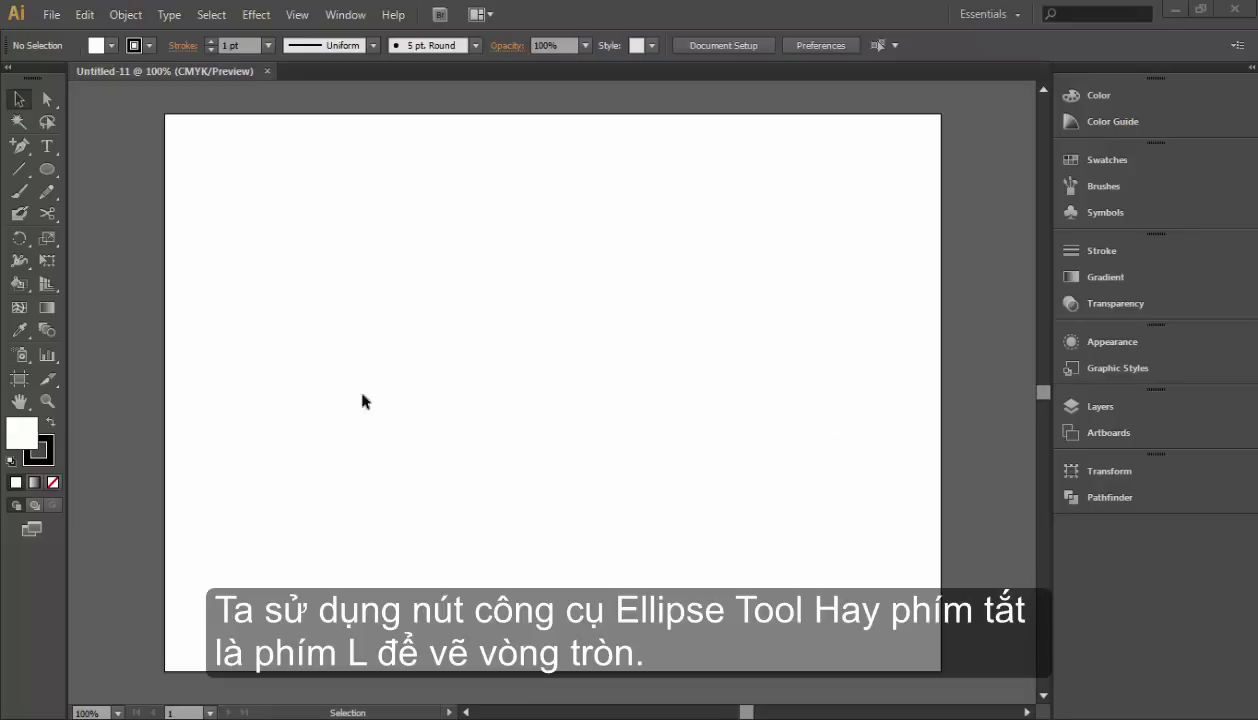
# Try switching to the Rectangle Tool, and return to the Ellipse Tool.
pyautogui.moveTo(48, 175); pyautogui.dragTo(103, 214)
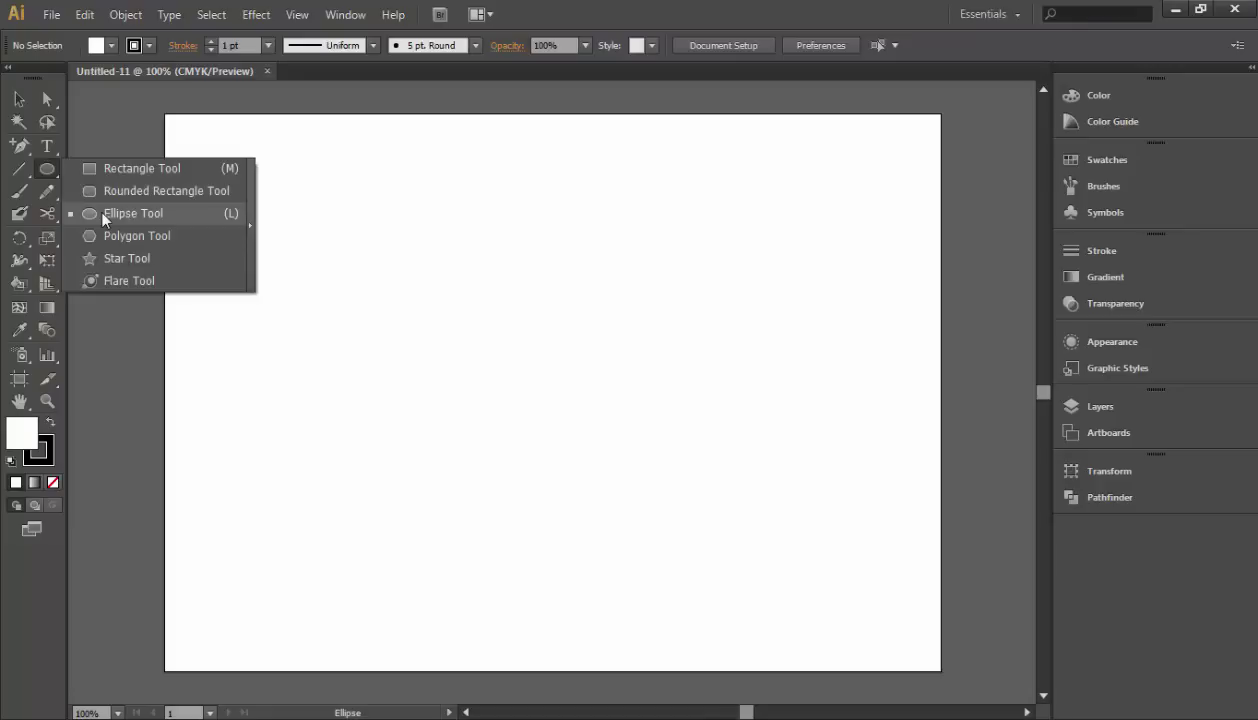
pyautogui.moveTo(103, 214); pyautogui.dragTo(97, 169)
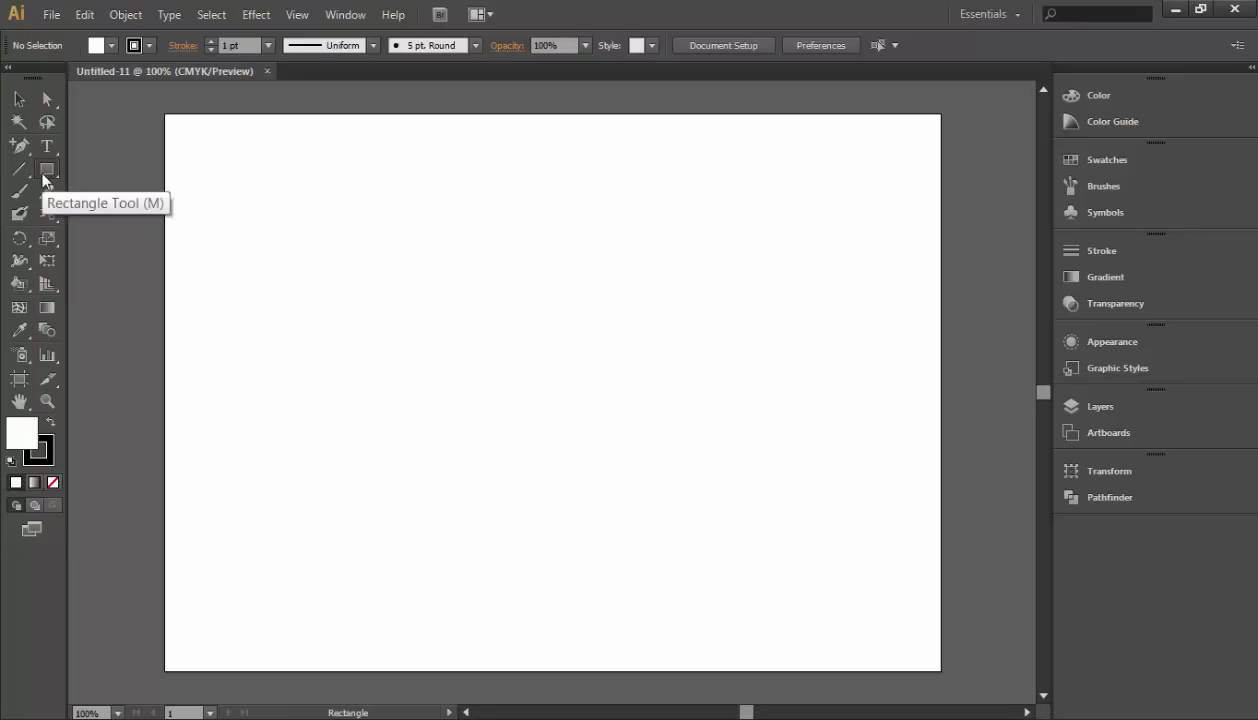
pyautogui.moveTo(42, 174); pyautogui.dragTo(142, 216)
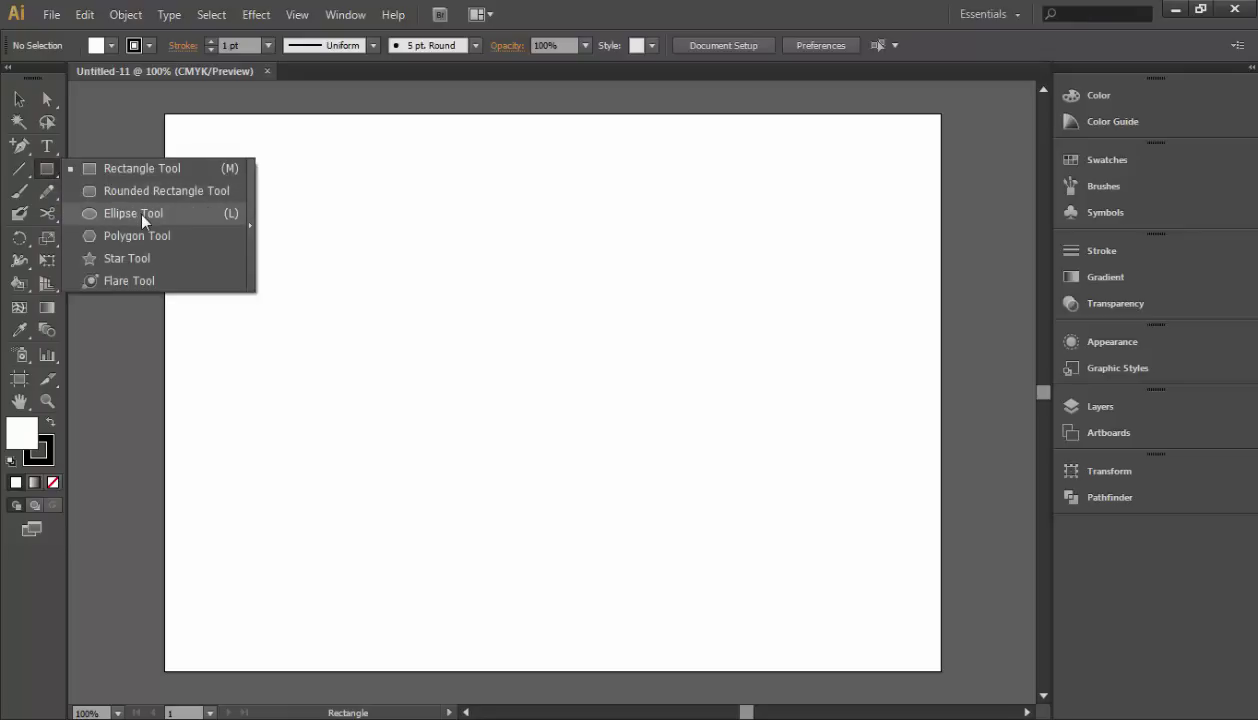
pyautogui.click(143, 214)
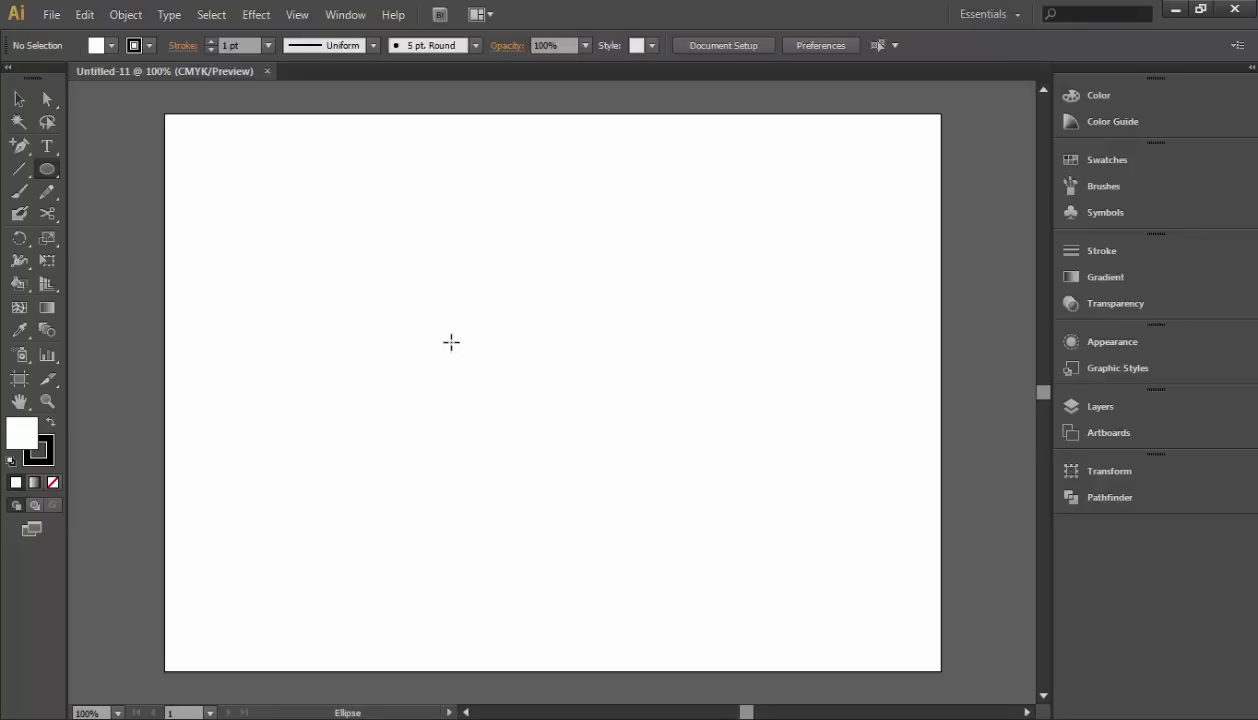
# Draw a practice circle slightly above and left of the artboard's center, and delete it.
pyautogui.moveTo(421, 282); pyautogui.dragTo(570, 433)
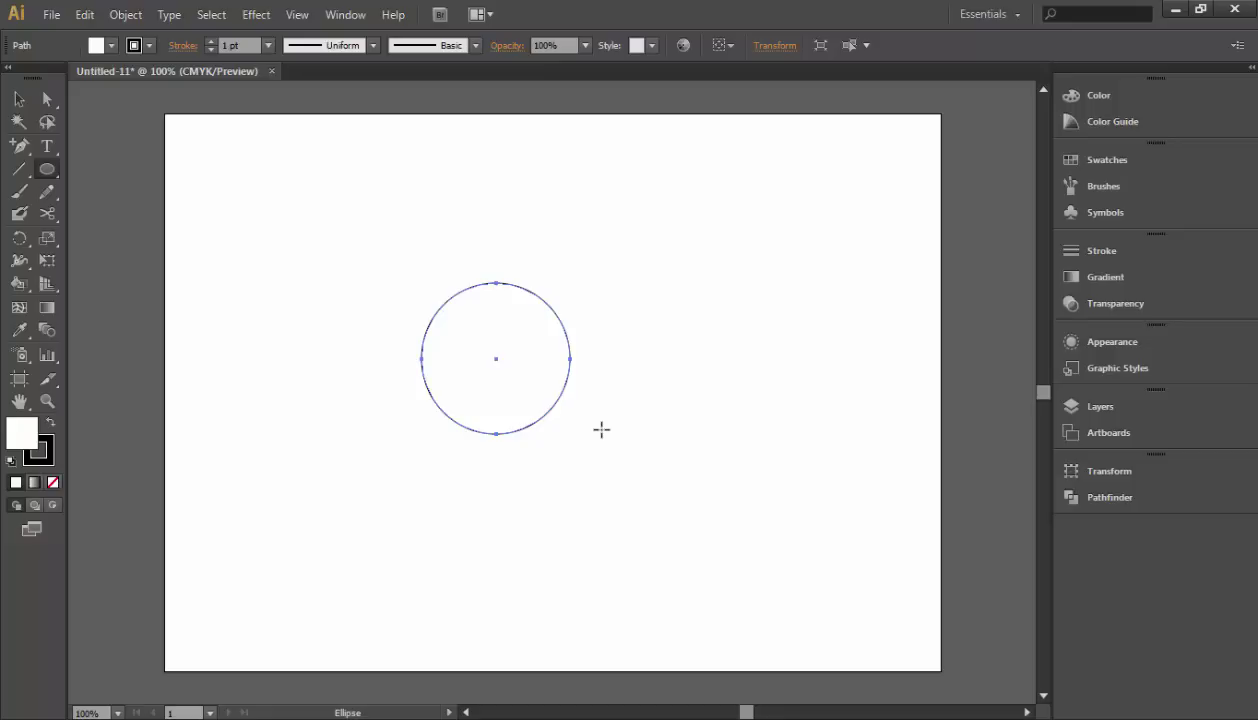
pyautogui.click(559, 402)
pyautogui.click(670, 402)
pyautogui.press('Delete')
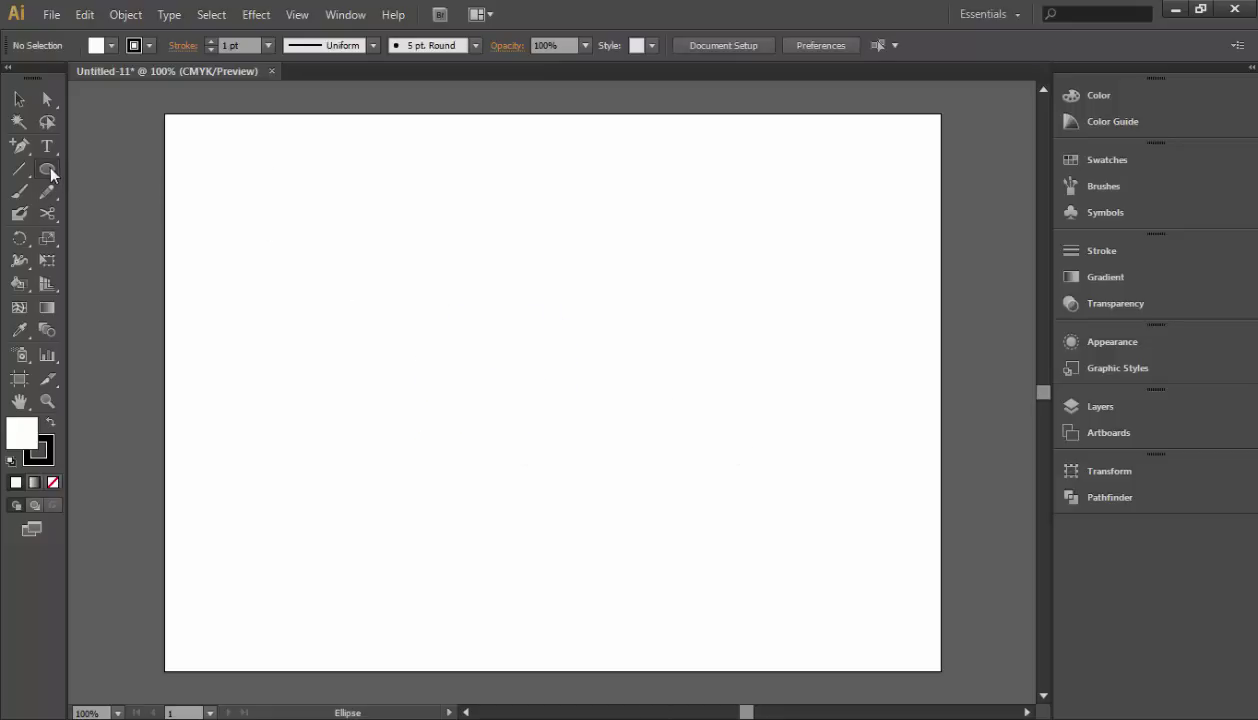
# Create a circle 400 pt wide and move it up and left so it lies fully on the artboard.
pyautogui.click(488, 370)
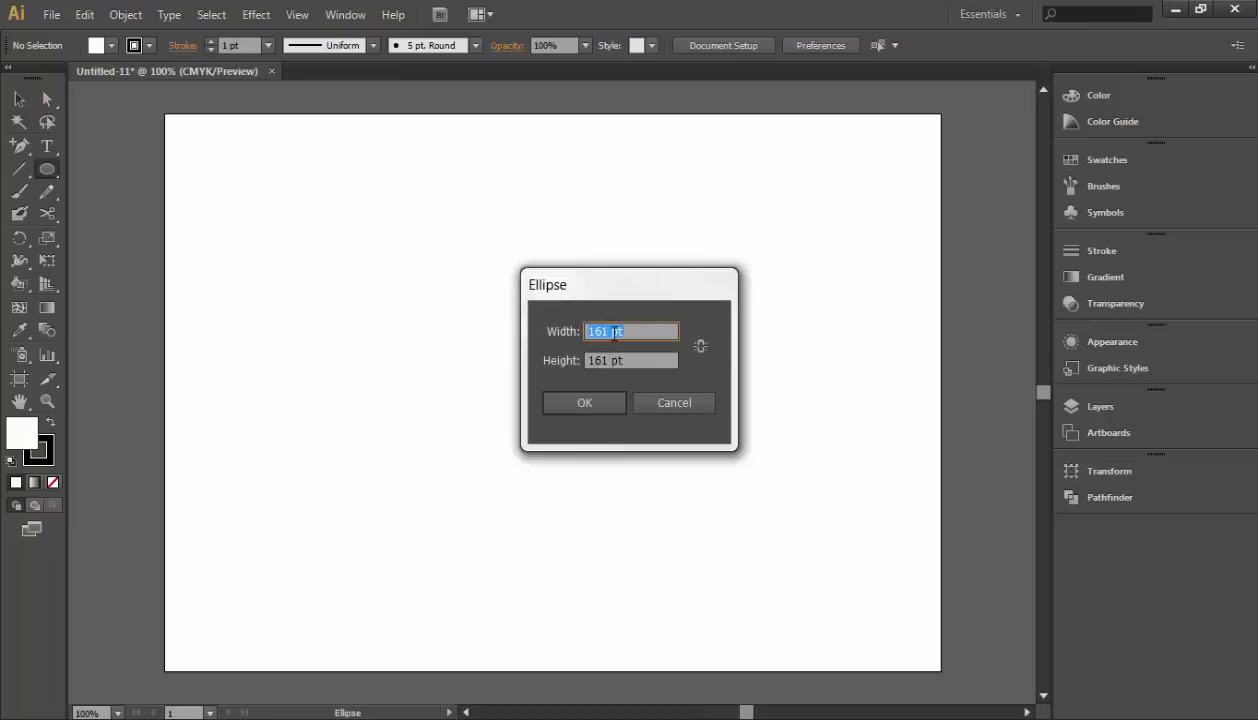
pyautogui.write('400')
pyautogui.press('Tab')
pyautogui.write('5')
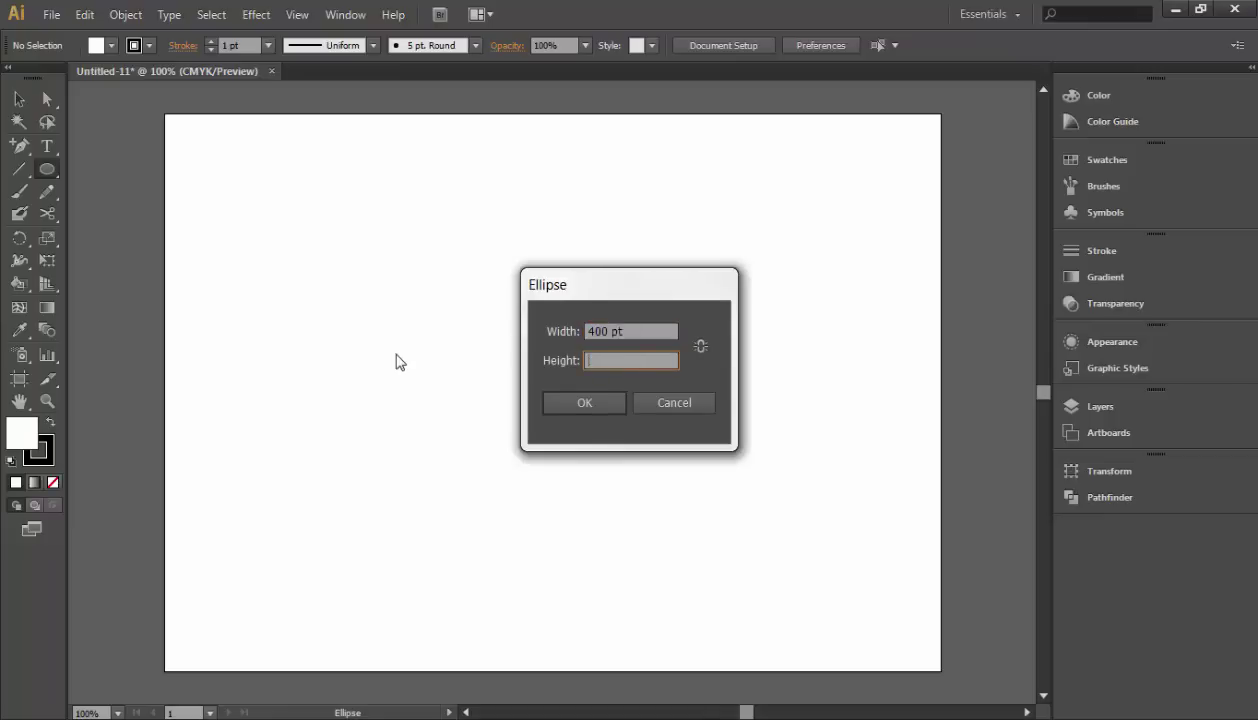
pyautogui.press('Return')
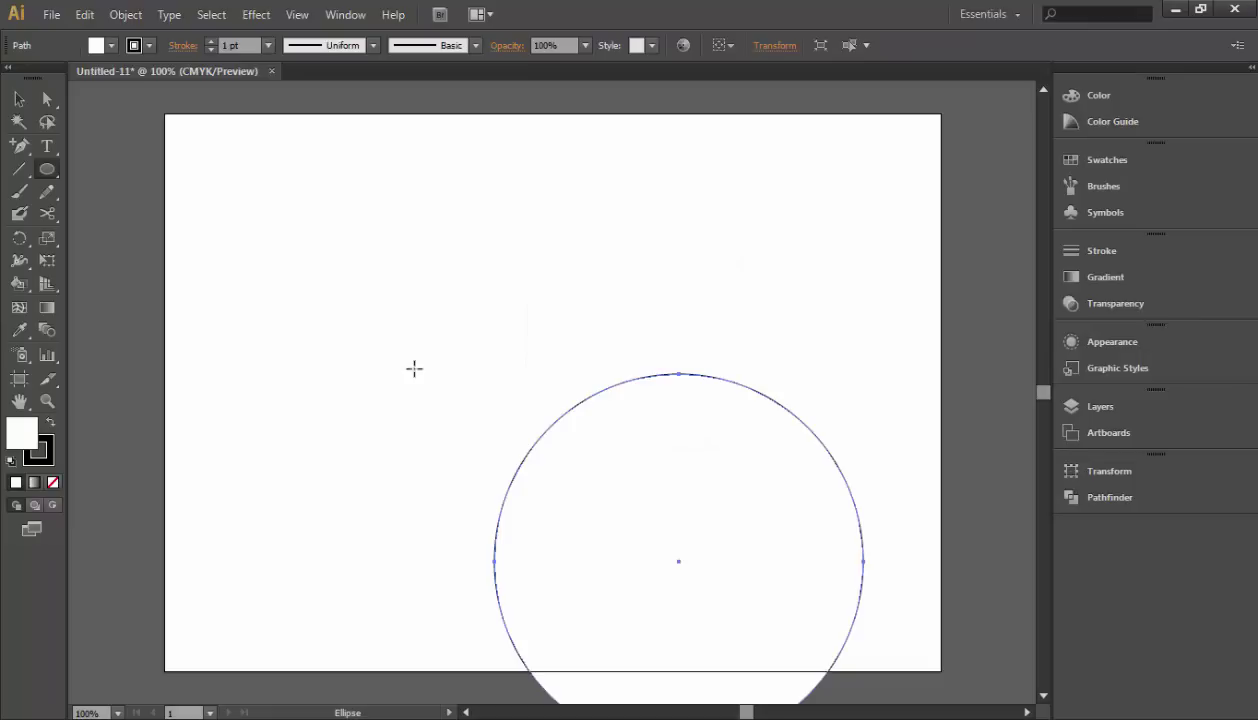
pyautogui.click(22, 101)
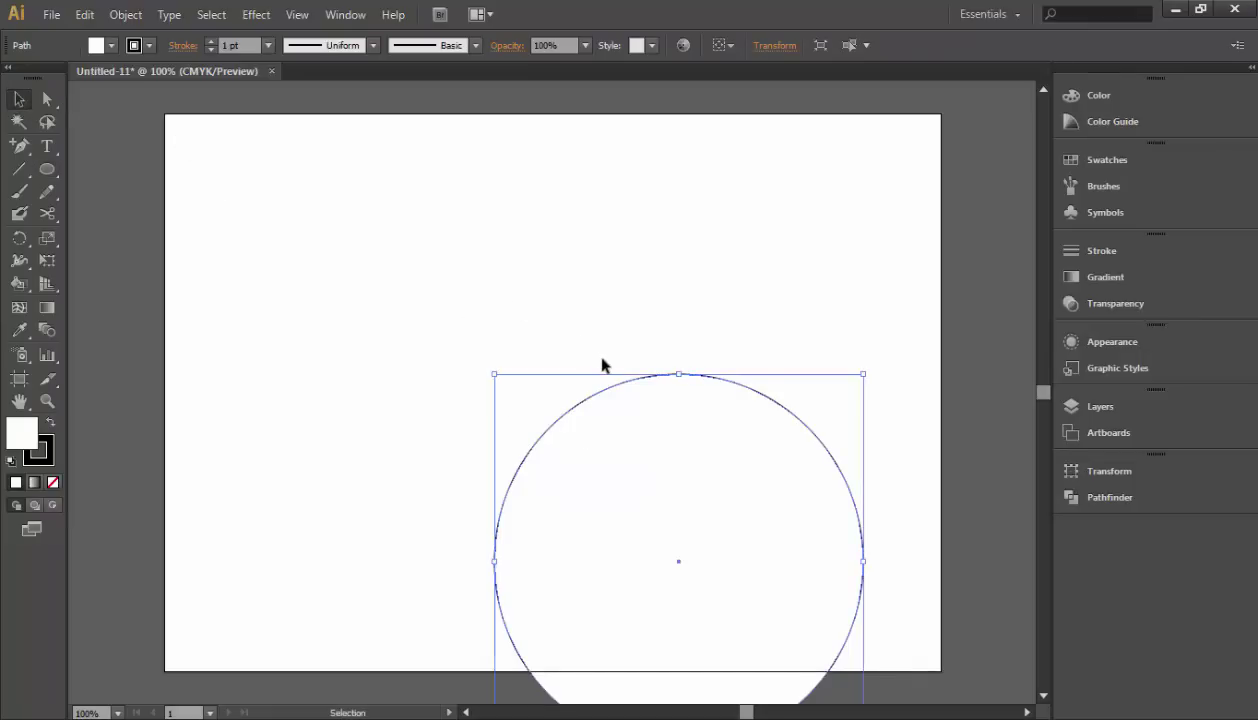
pyautogui.moveTo(620, 386); pyautogui.dragTo(440, 214)
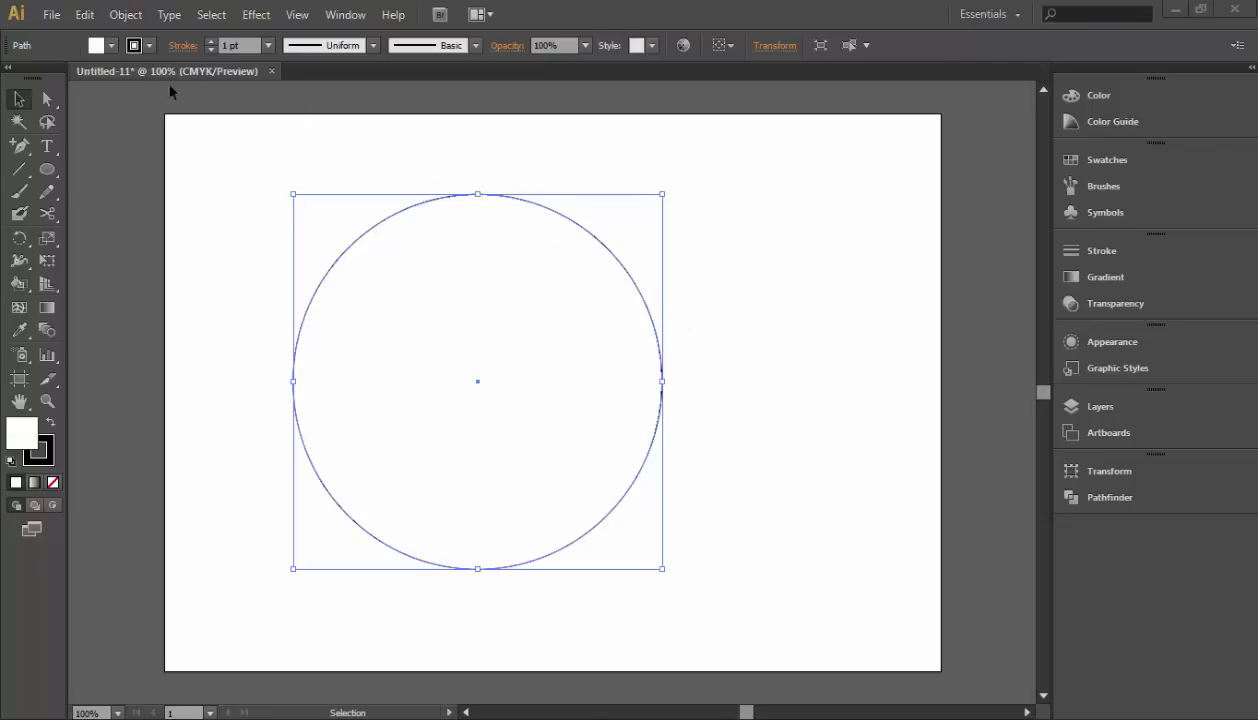
# Fill the circle with the Registration swatch and move it slightly up and to the right.
pyautogui.click(95, 45)
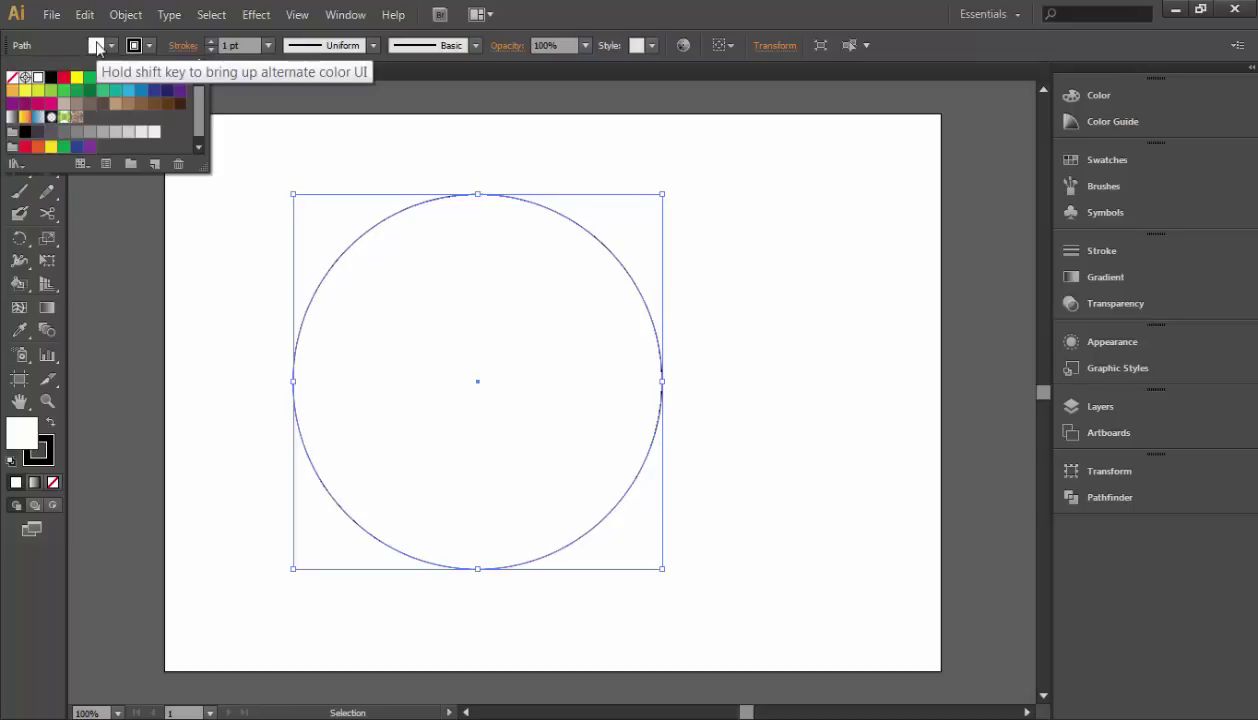
pyautogui.click(25, 77)
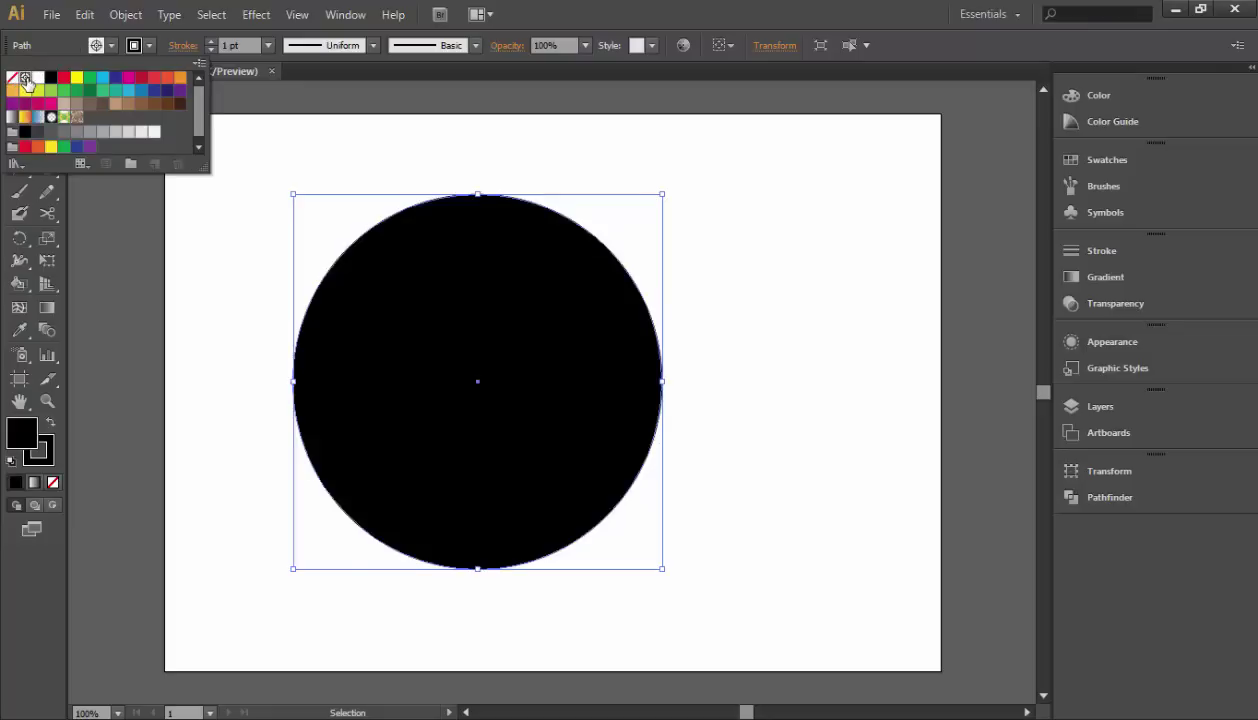
pyautogui.click(481, 304)
pyautogui.moveTo(420, 300); pyautogui.dragTo(494, 290)
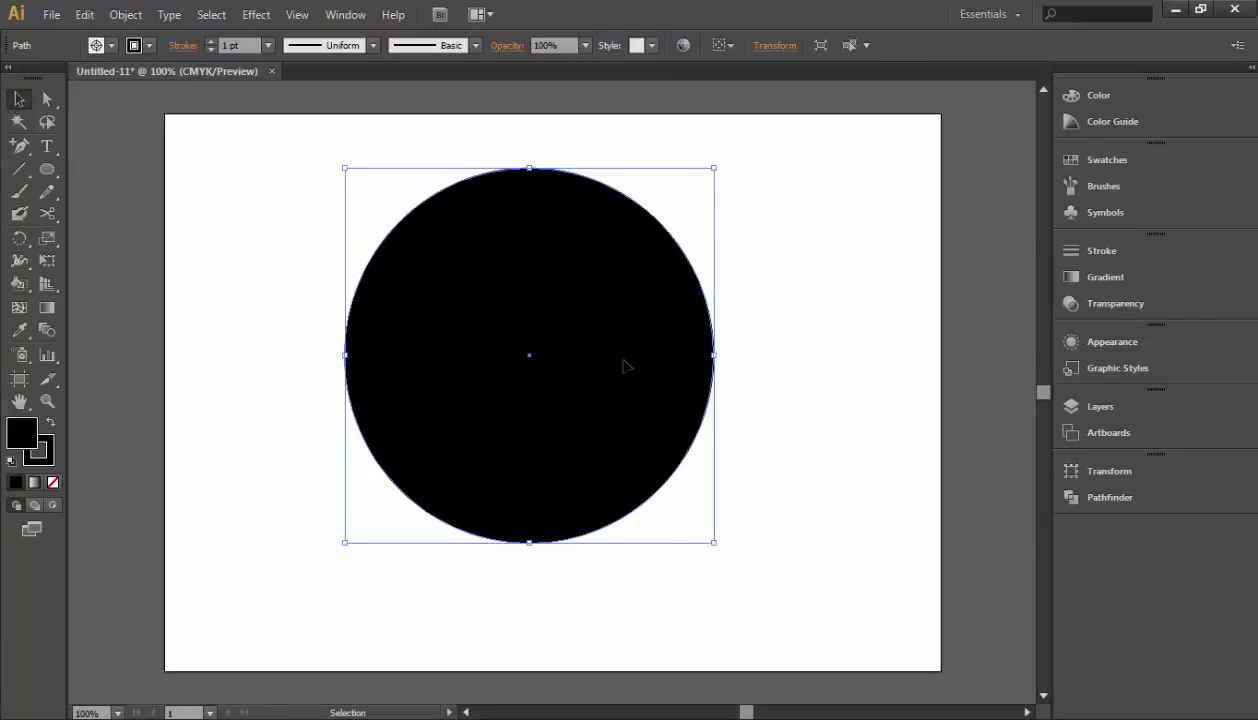
# Remove the circle's fill, apply the Registration swatch to its stroke, and deselect it.
pyautogui.click(103, 45)
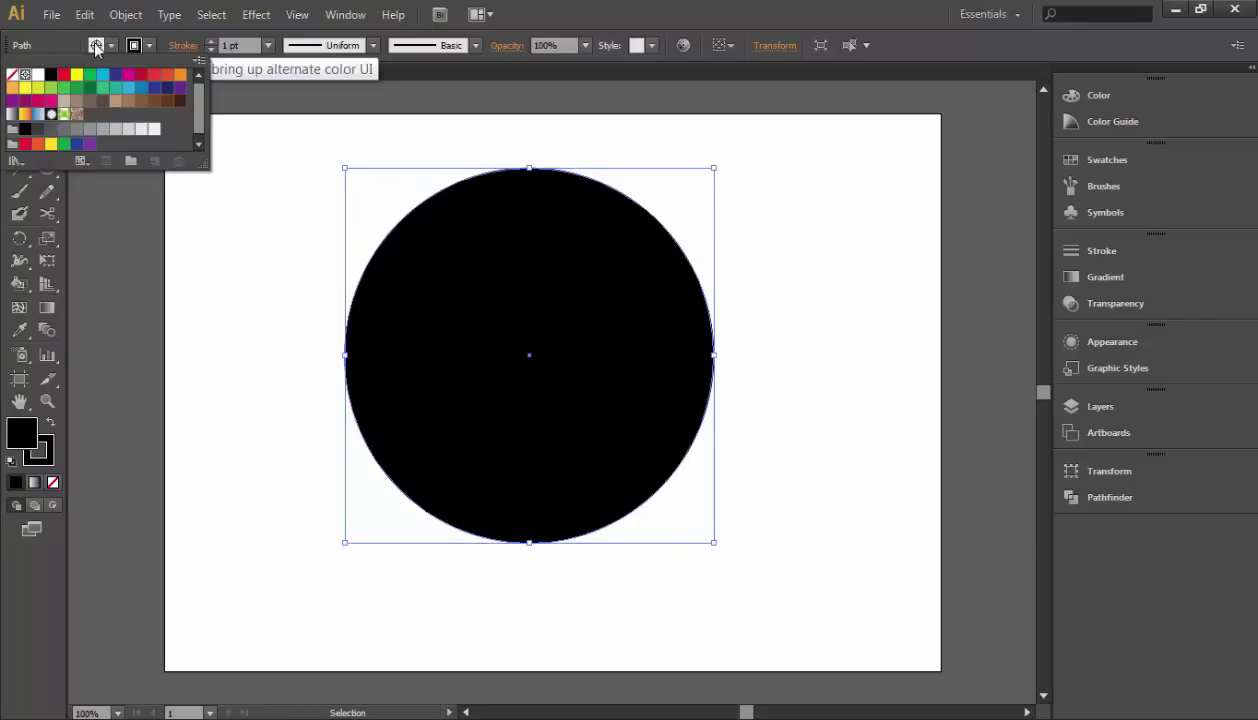
pyautogui.click(12, 74)
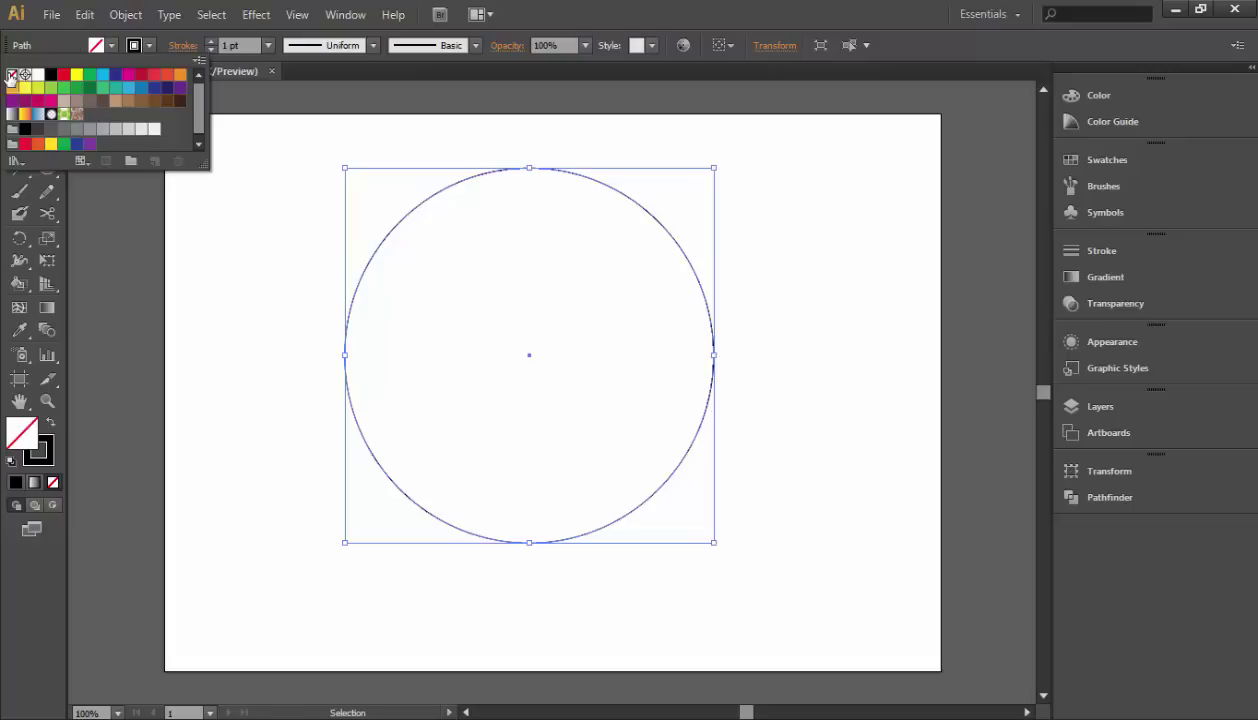
pyautogui.click(131, 46)
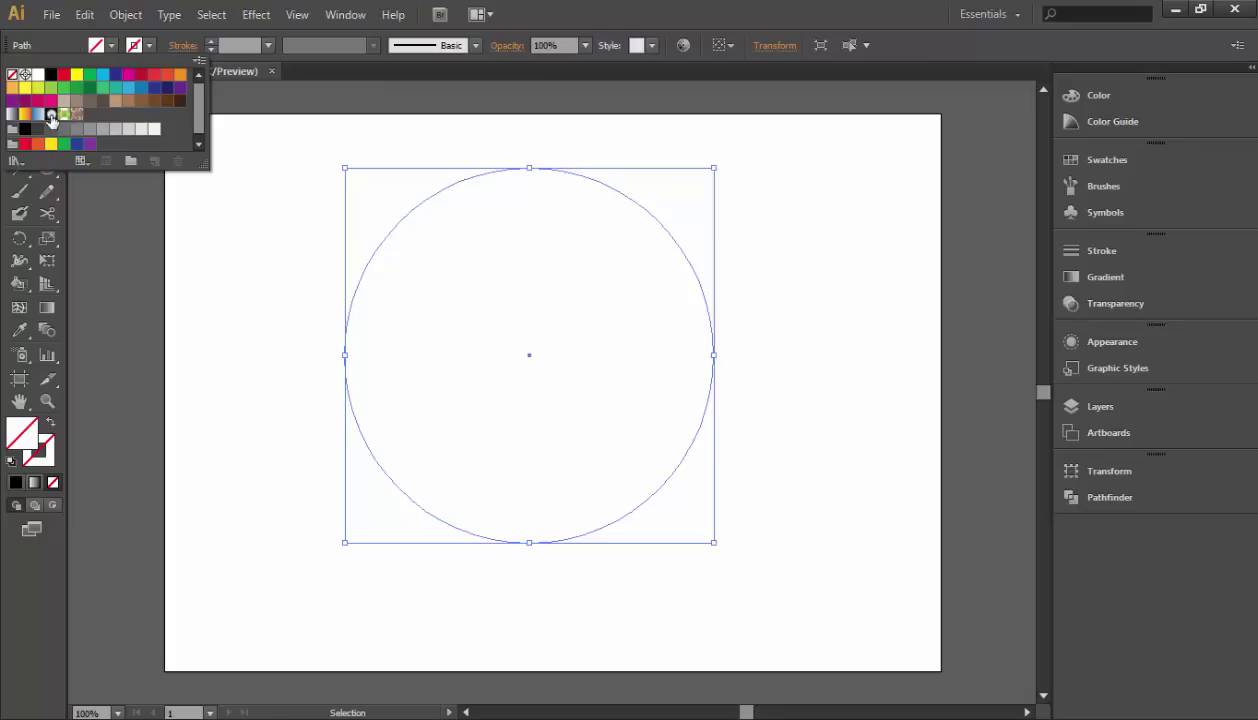
pyautogui.click(25, 75)
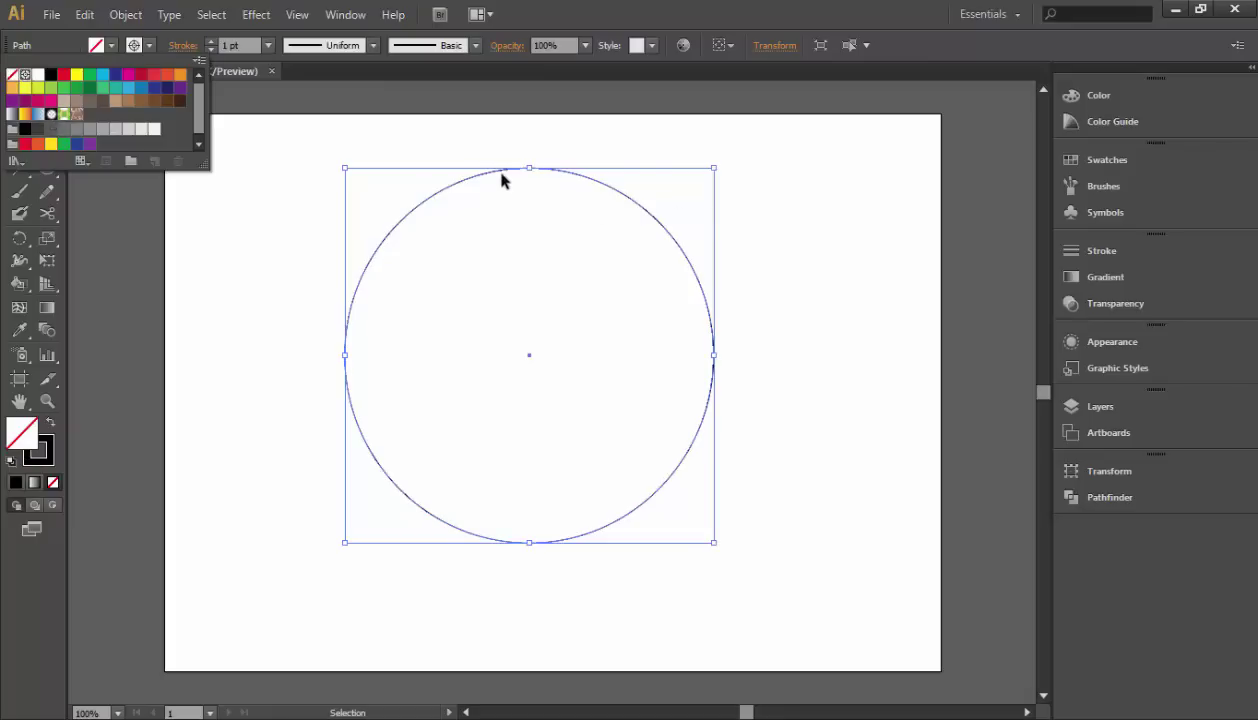
pyautogui.click(769, 313)
pyautogui.click(771, 314)
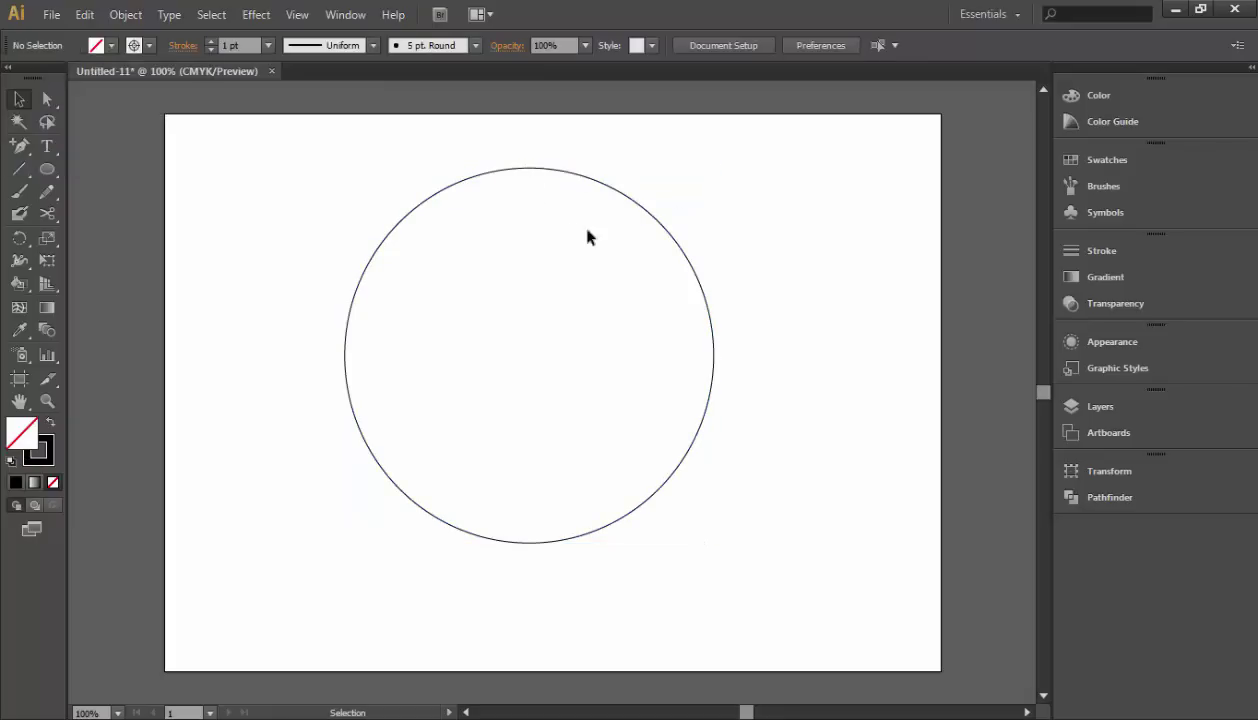
# Set the circle's stroke weight to 7 pt and deselect it.
pyautogui.click(209, 42)
pyautogui.click(478, 177)
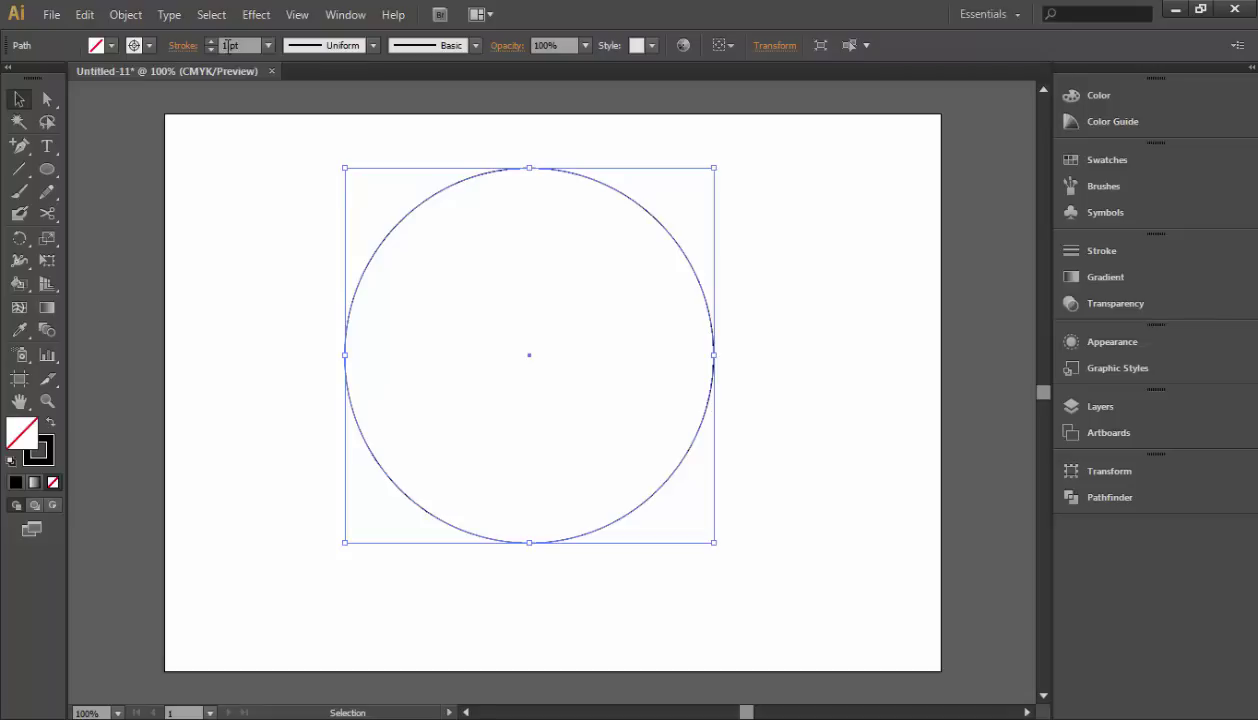
pyautogui.click(209, 41)
pyautogui.click(209, 41)
pyautogui.click(209, 41)
pyautogui.click(209, 41)
pyautogui.click(209, 41)
pyautogui.click(209, 41)
pyautogui.click(895, 337)
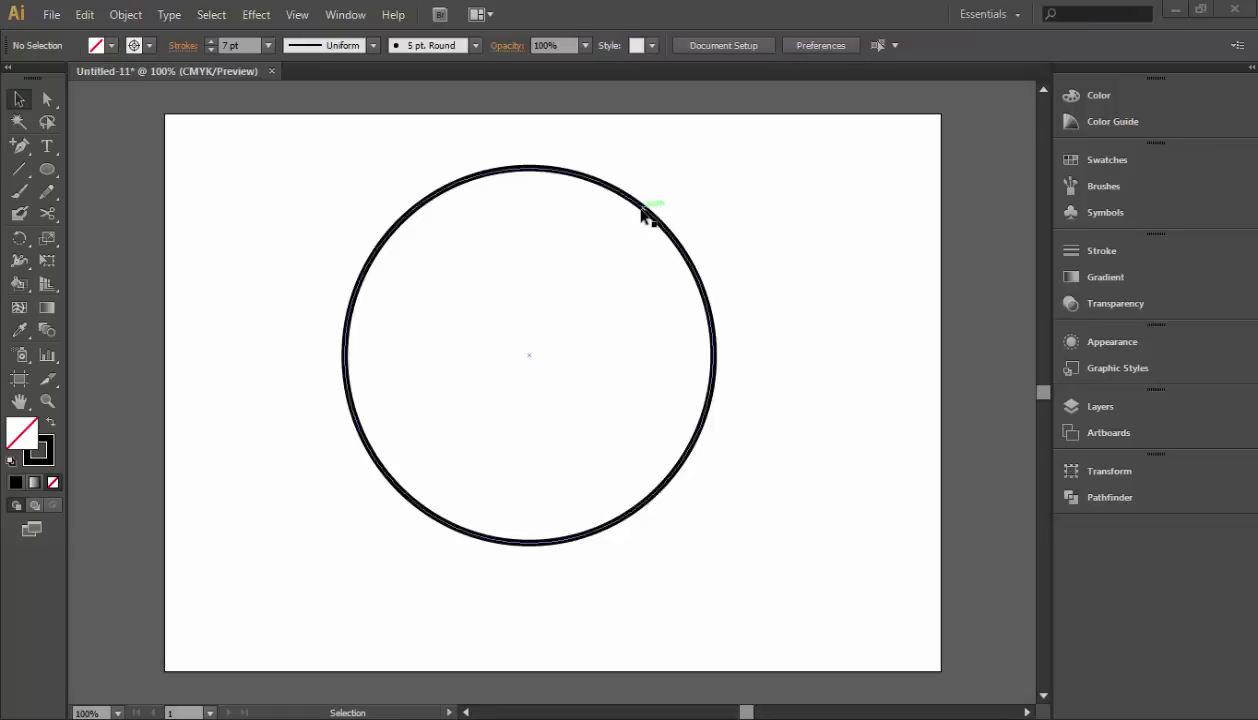
# Delete the outlined circle and draw a small practice circle near the artboard's center.
pyautogui.click(583, 176)
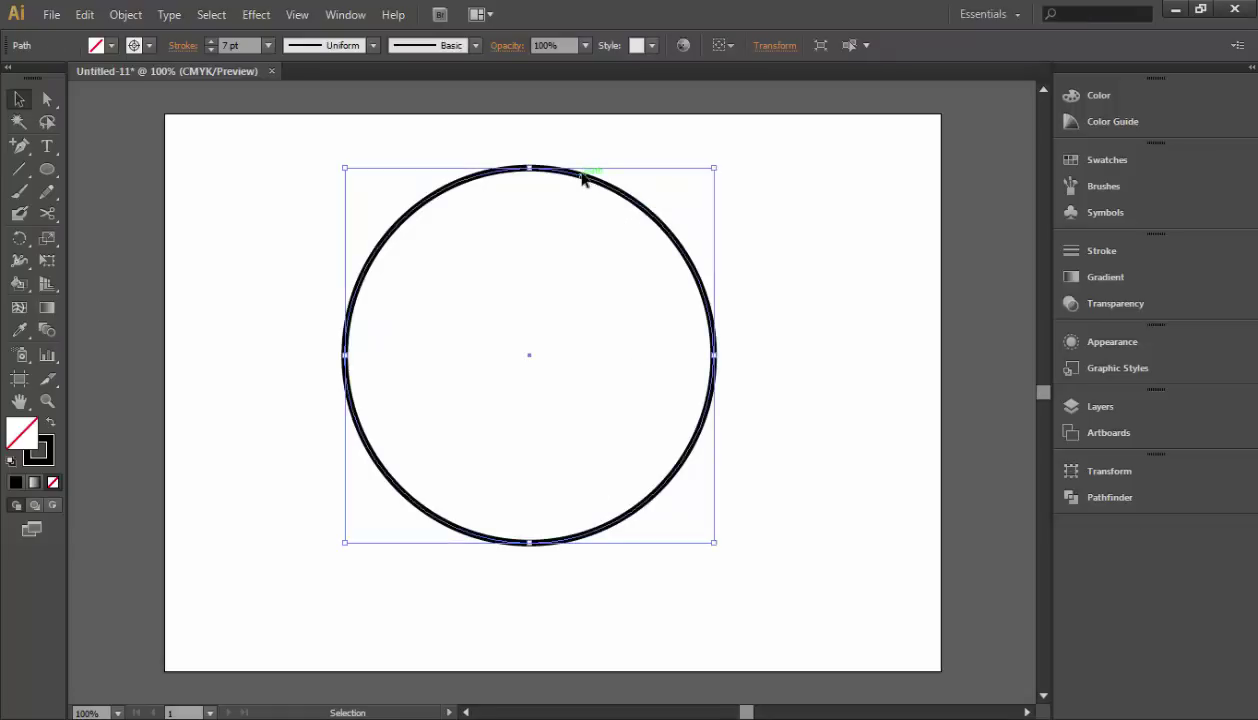
pyautogui.press('Delete')
pyautogui.click(46, 170)
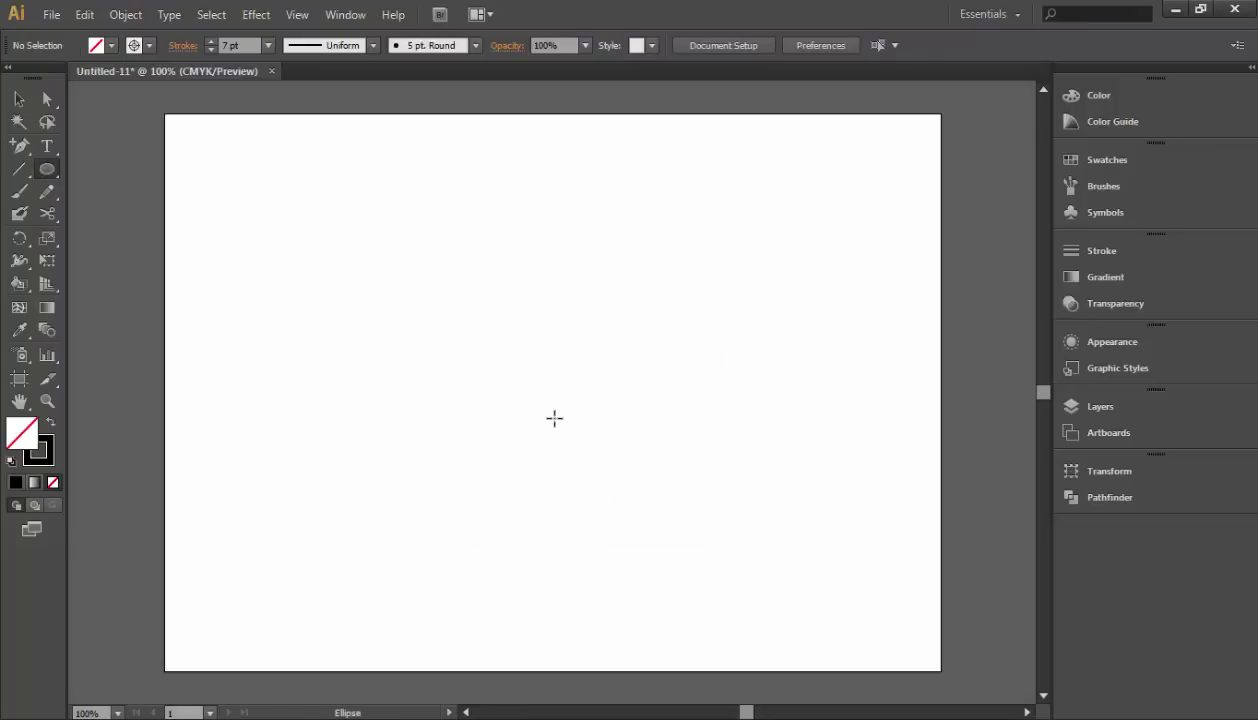
pyautogui.moveTo(481, 328); pyautogui.dragTo(543, 390)
# Give the small practice circle no stroke and a black fill, and delete it.
pyautogui.click(110, 45)
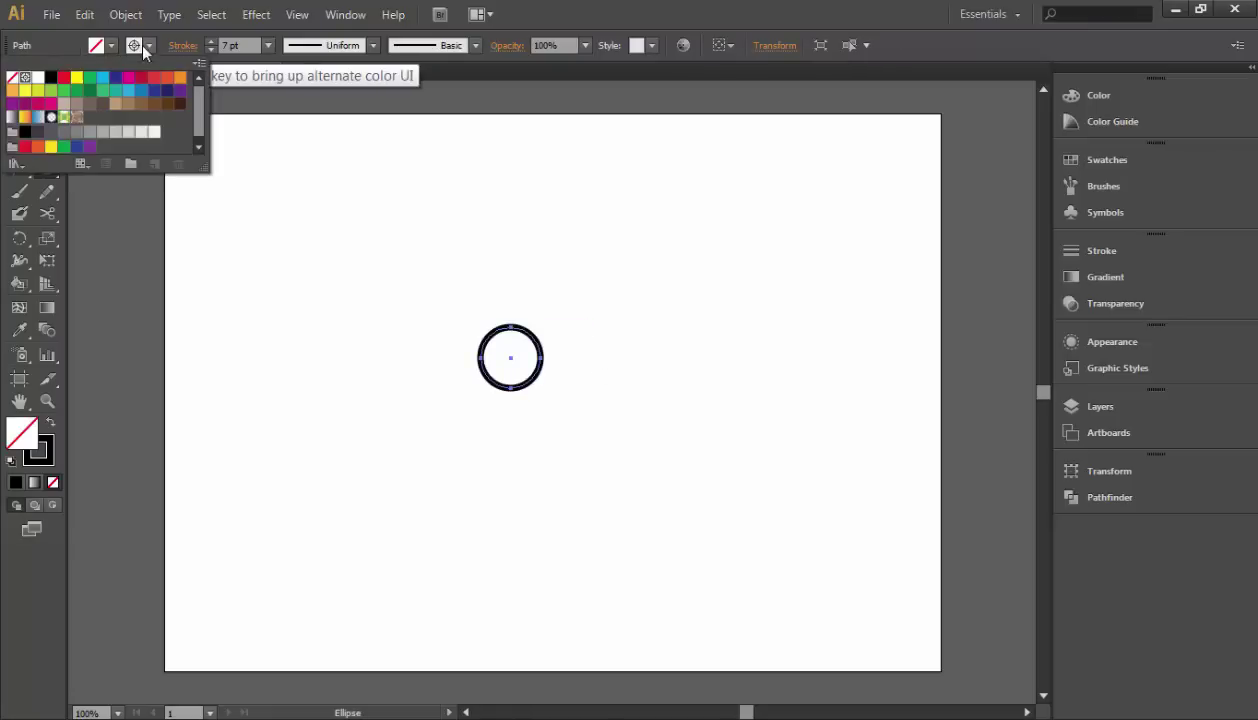
pyautogui.click(148, 45)
pyautogui.click(12, 77)
pyautogui.click(113, 46)
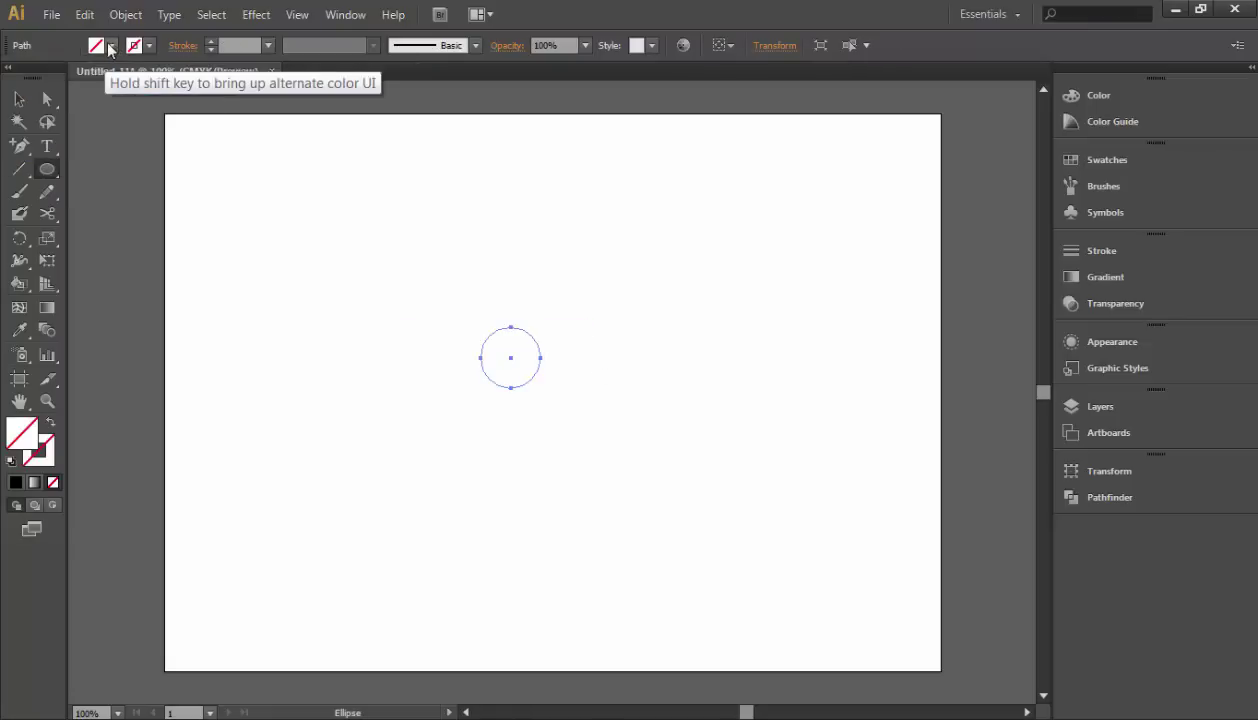
pyautogui.click(113, 46)
pyautogui.click(50, 76)
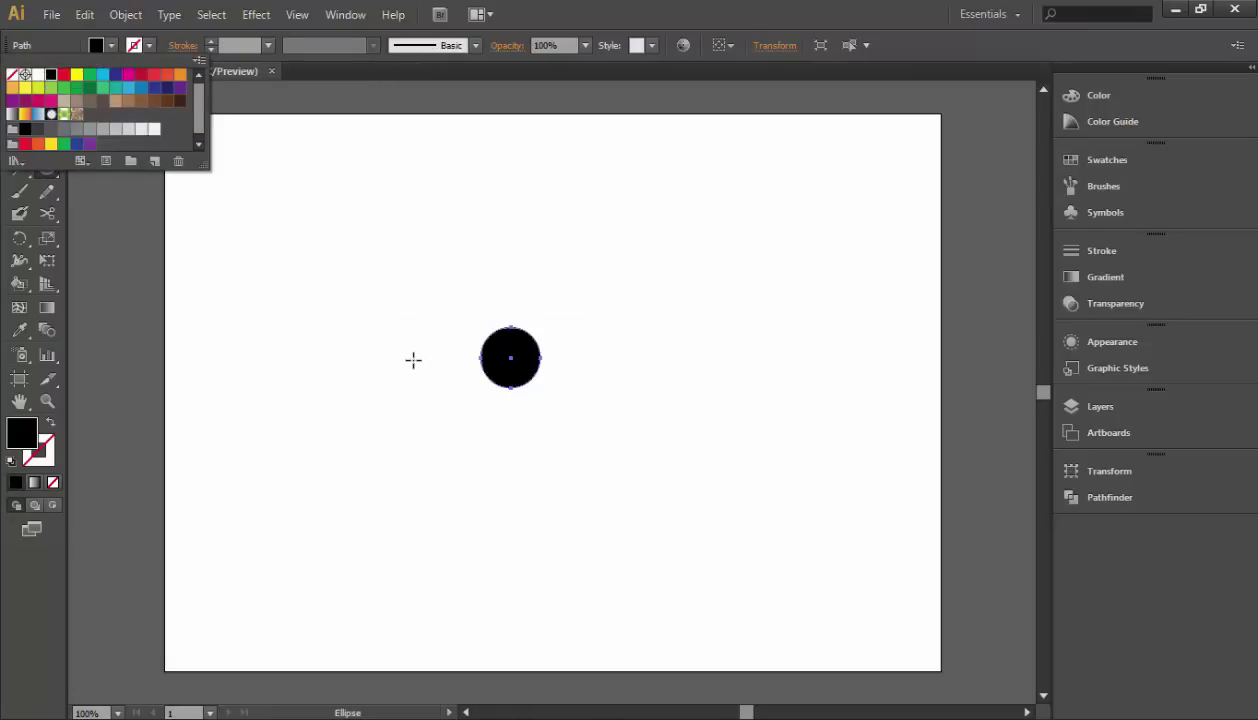
pyautogui.press('Delete')
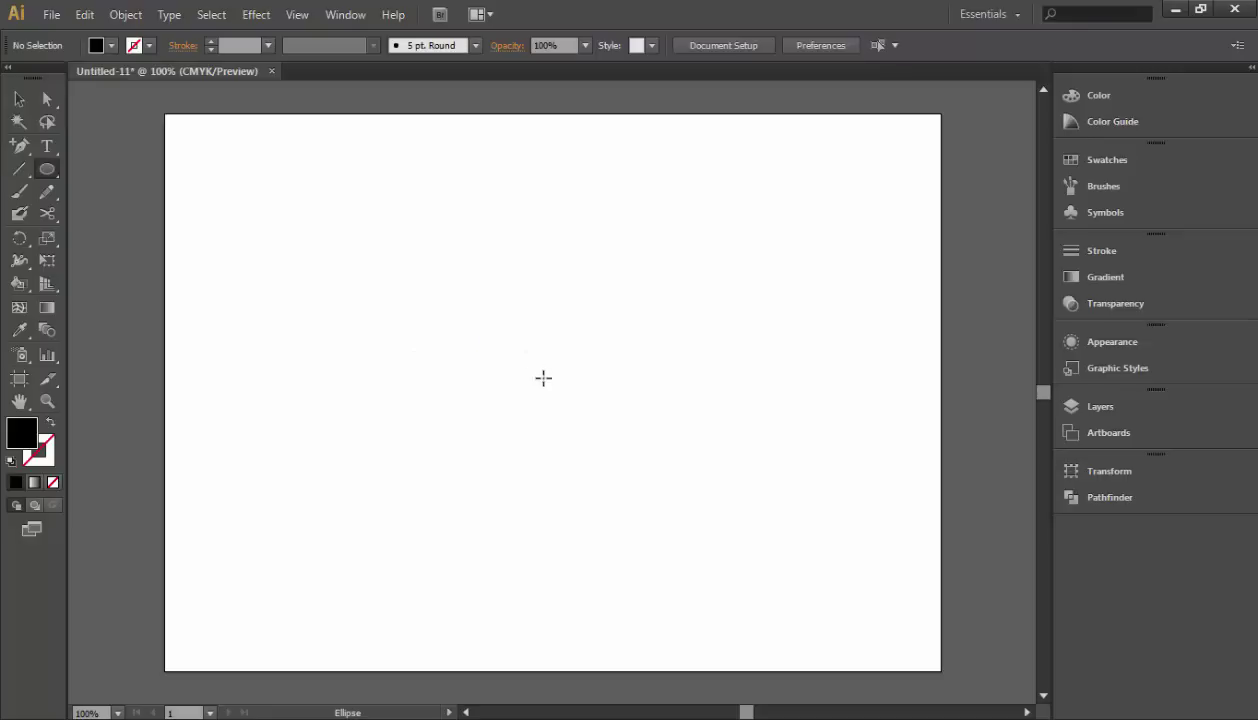
# Draw a circle about 420 pt in diameter around the middle of the artboard and set its fill to none.
pyautogui.moveTo(338, 204); pyautogui.dragTo(724, 592)
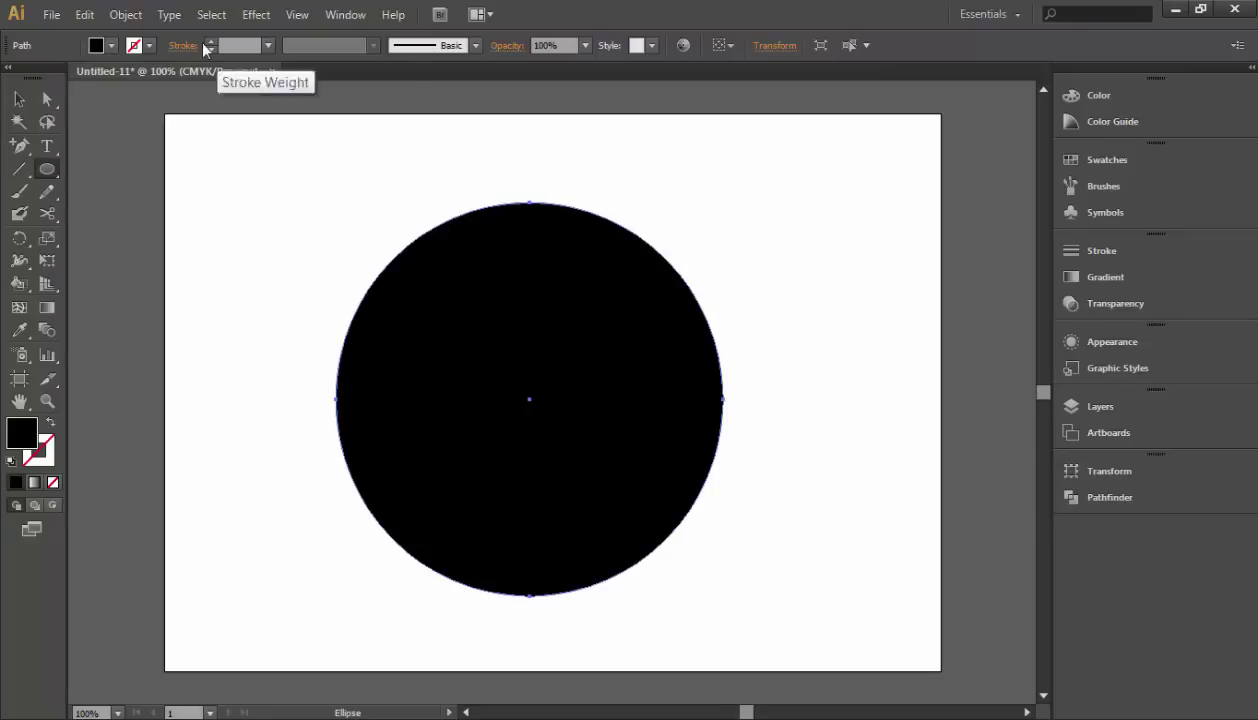
pyautogui.click(96, 45)
pyautogui.click(20, 78)
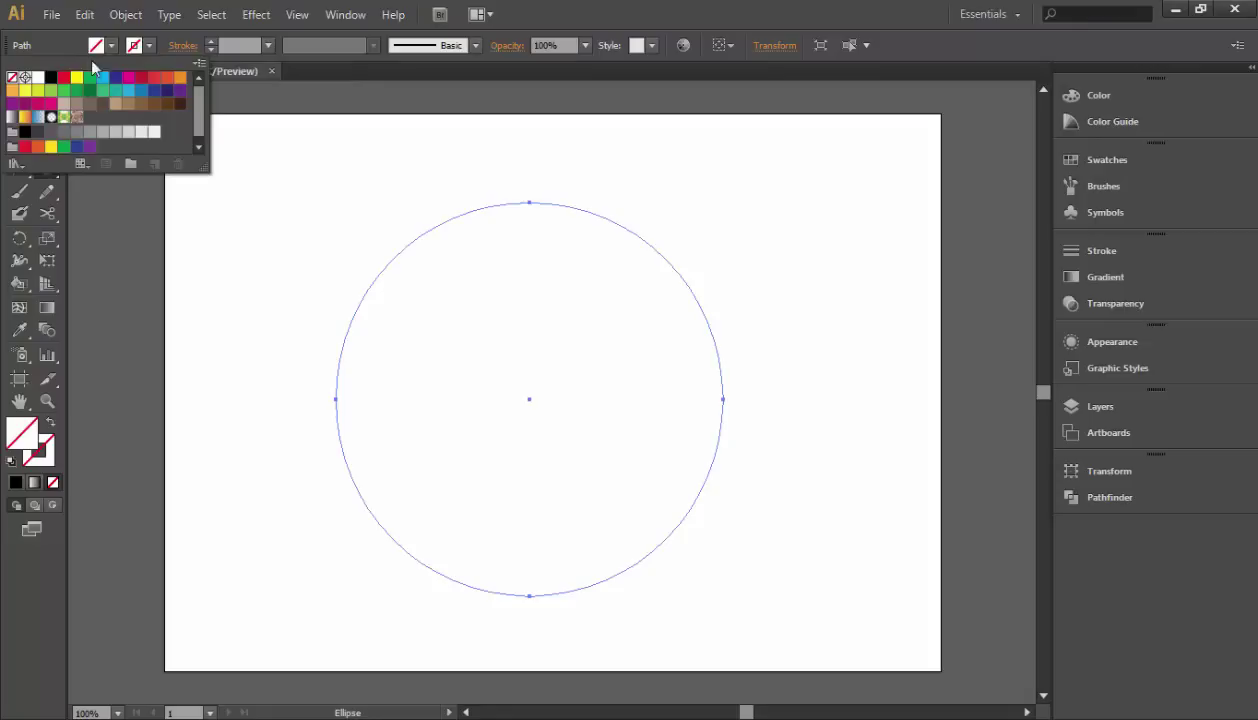
# Give the large circle a black stroke with a weight of 5 pt.
pyautogui.click(141, 47)
pyautogui.click(51, 78)
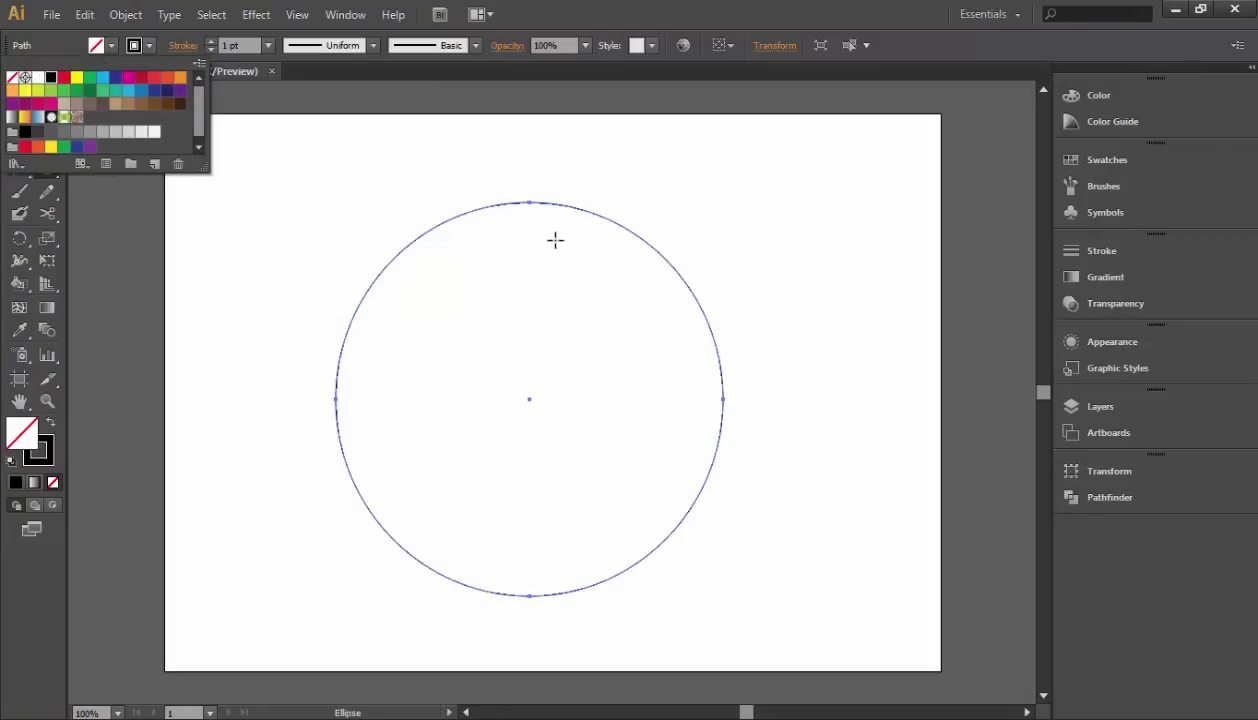
pyautogui.click(210, 42)
pyautogui.click(210, 42)
pyautogui.click(210, 42)
pyautogui.click(210, 42)
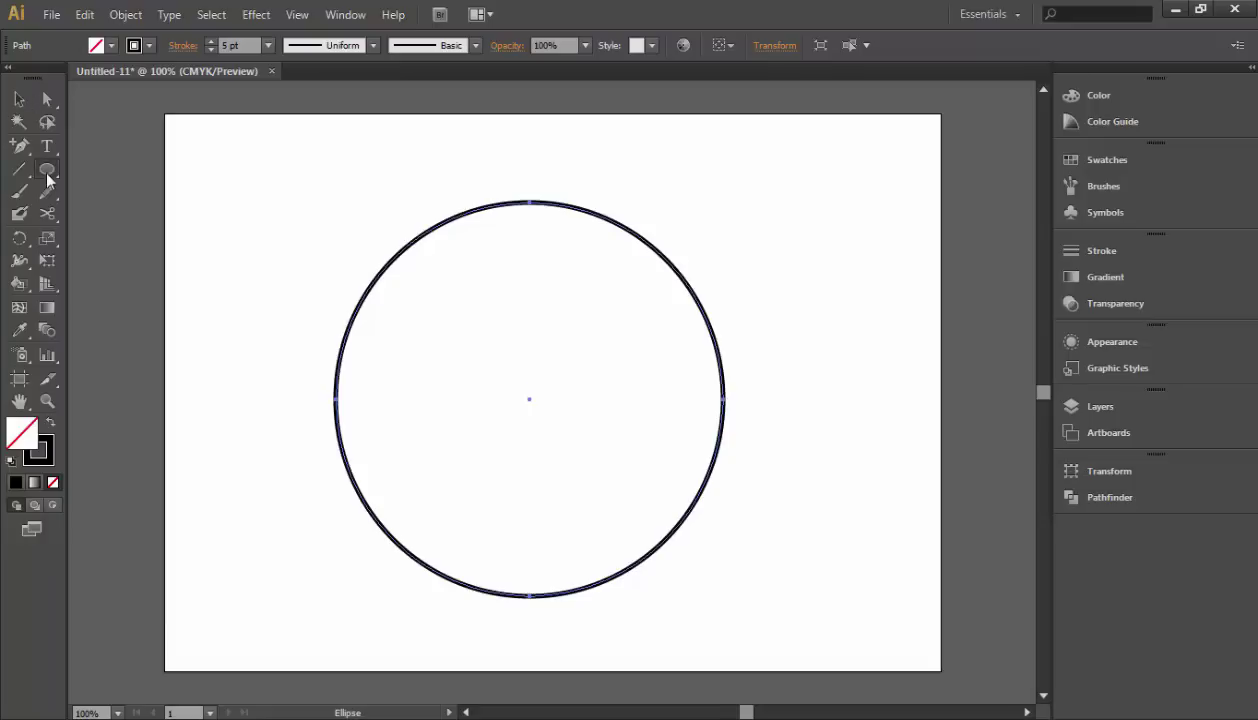
# Draw a small circle inside the large ring, near its center, without using entered dimensions.
pyautogui.click(216, 212)
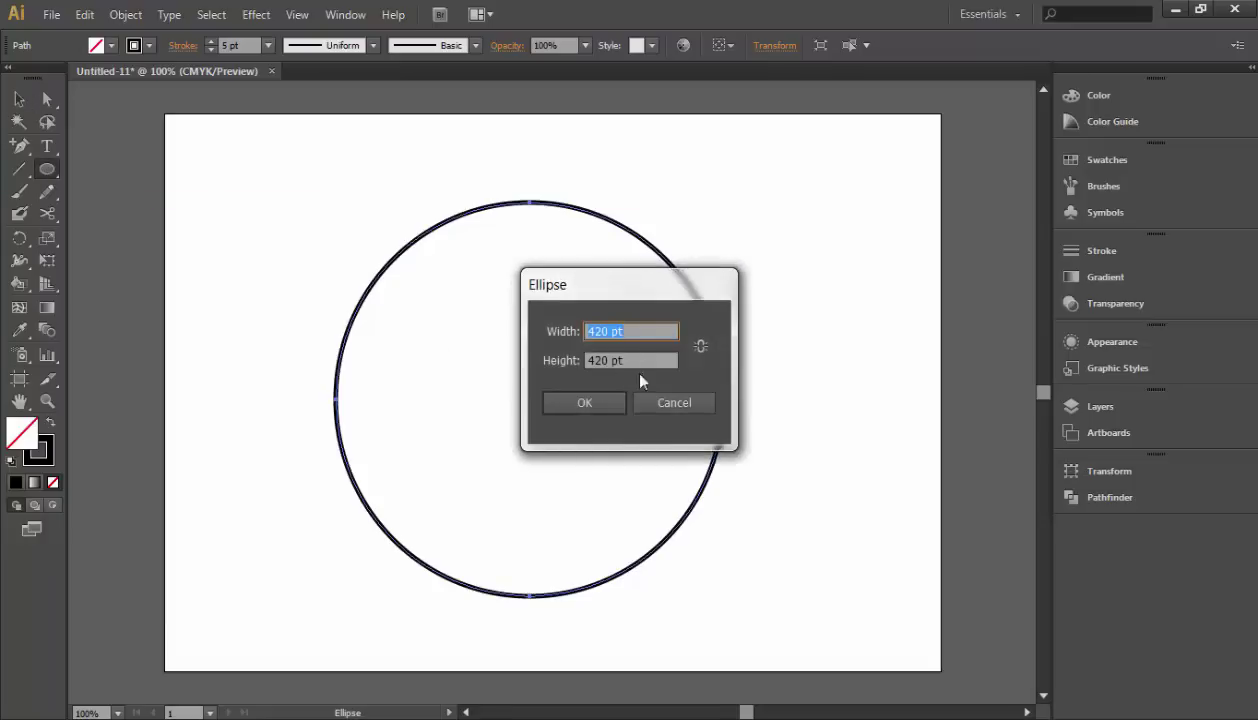
pyautogui.click(654, 401)
pyautogui.moveTo(497, 371)
pyautogui.mouseDown()
pyautogui.moveTo(542, 402)
pyautogui.moveTo(581, 456)
pyautogui.mouseUp()
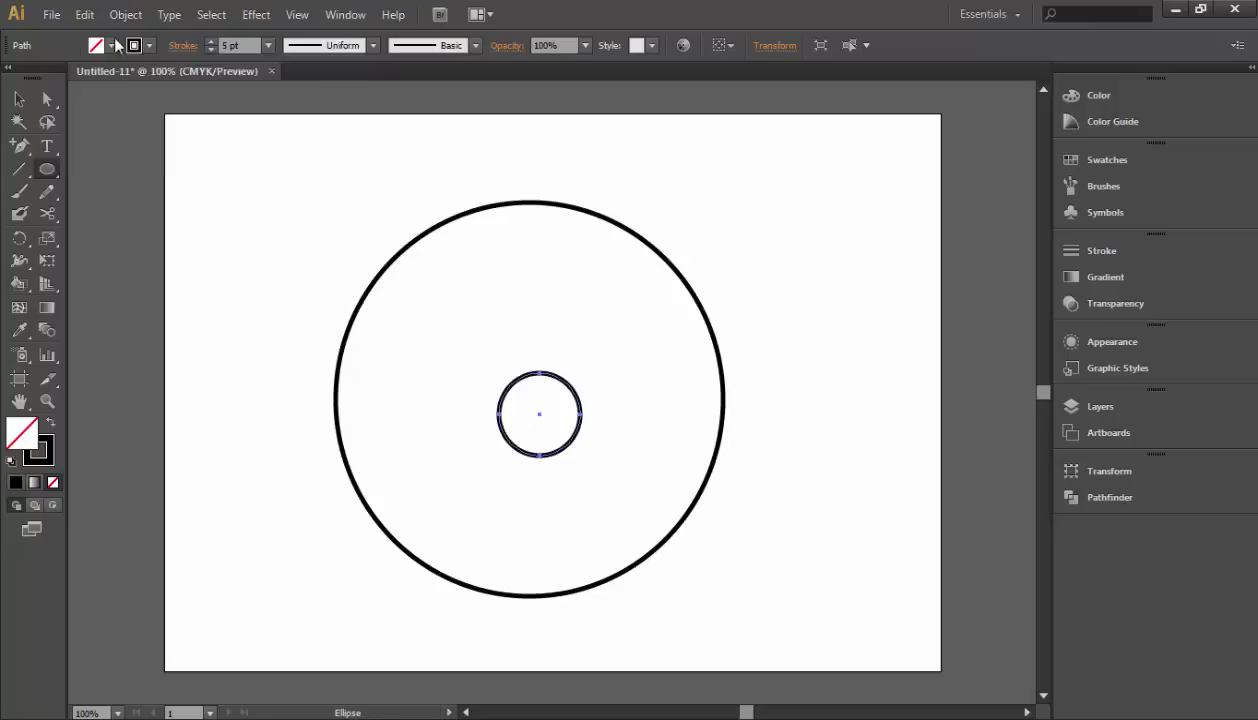
# Fill the small inner circle with black and remove its stroke.
pyautogui.click(112, 45)
pyautogui.click(51, 77)
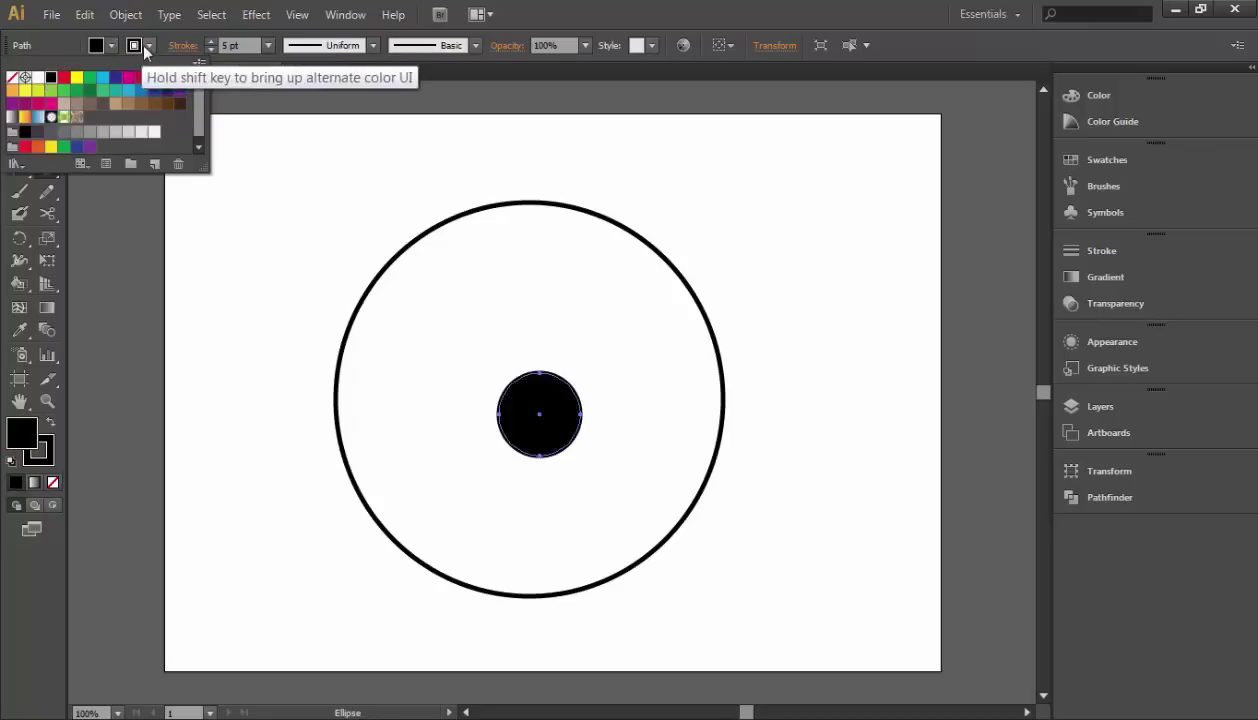
pyautogui.click(147, 45)
pyautogui.click(147, 45)
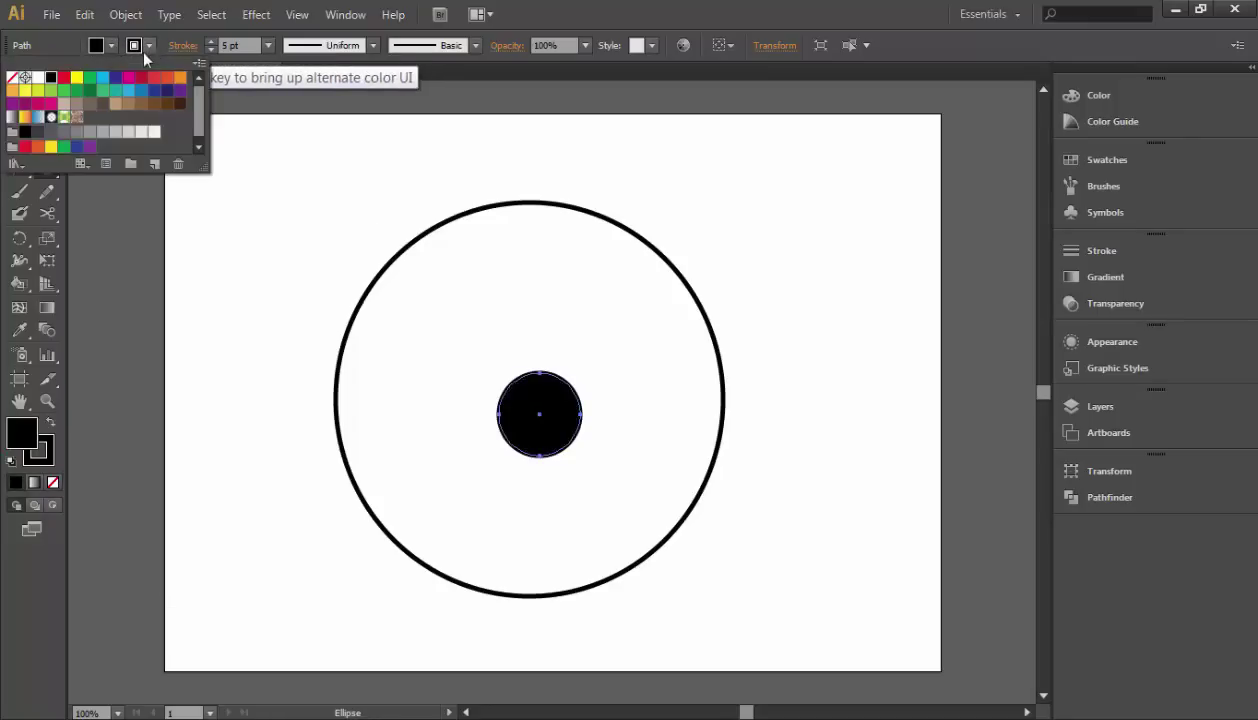
pyautogui.click(14, 78)
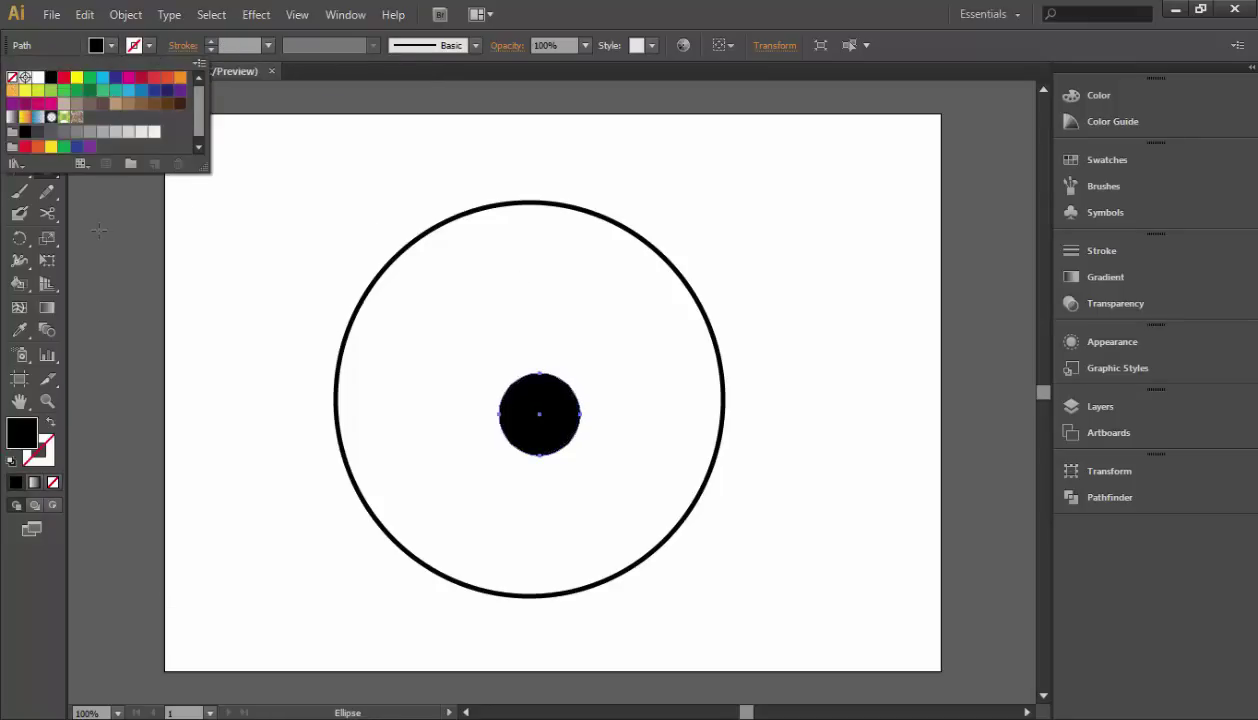
# Move the small black circle to the center of the large ring and deselect it.
pyautogui.keyDown('ctrl'); pyautogui.click(550, 410); pyautogui.keyUp('ctrl')
pyautogui.click(19, 99)
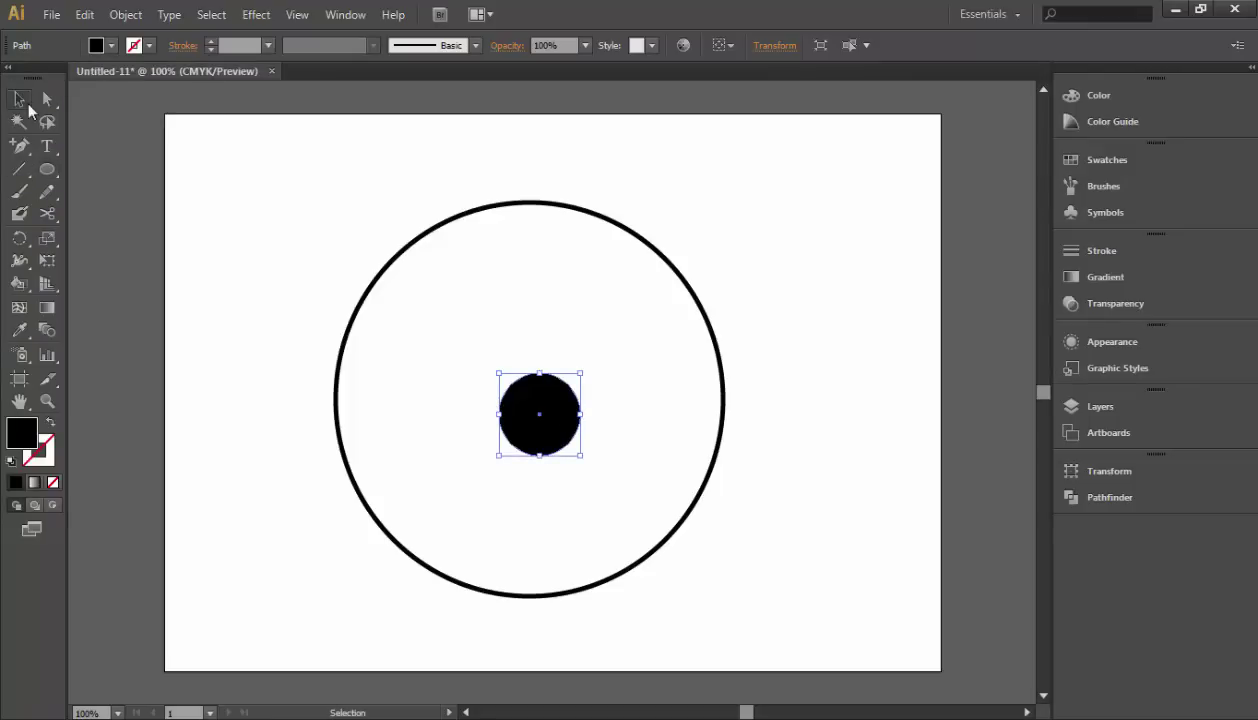
pyautogui.moveTo(541, 415); pyautogui.dragTo(535, 400)
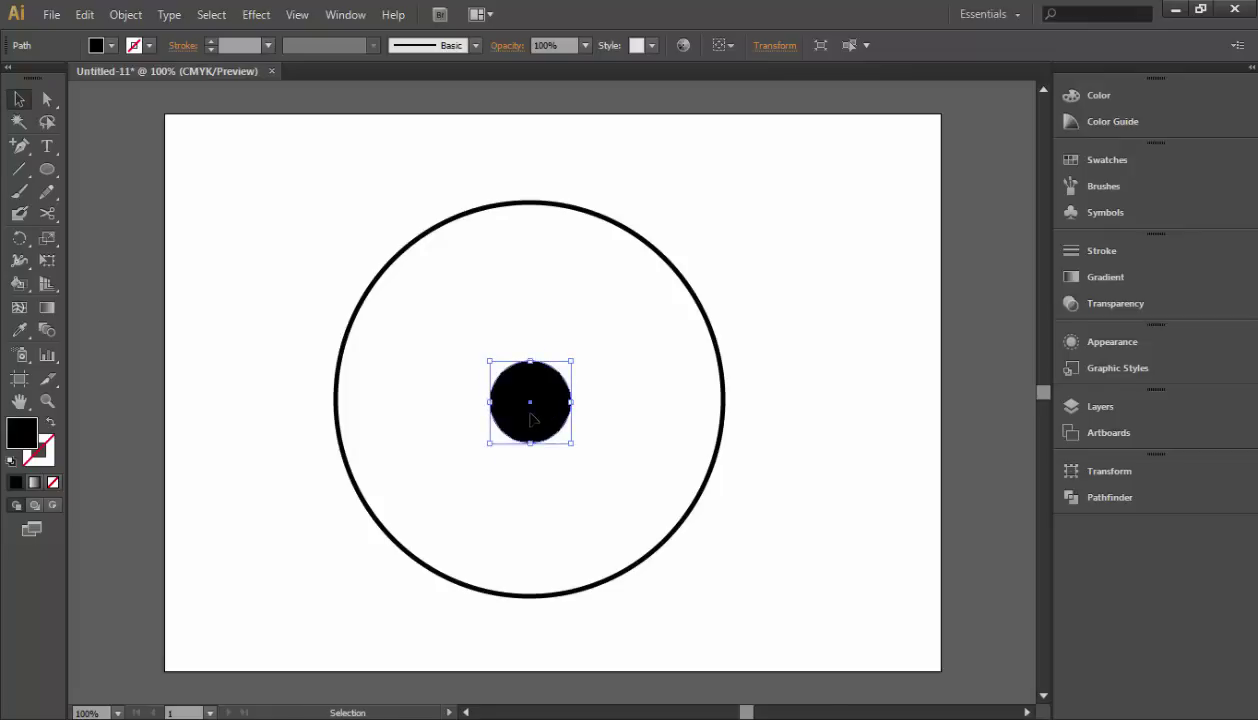
pyautogui.click(785, 446)
# Display the Stroke options and collapse them again.
pyautogui.scroll(-1, 600, 500)
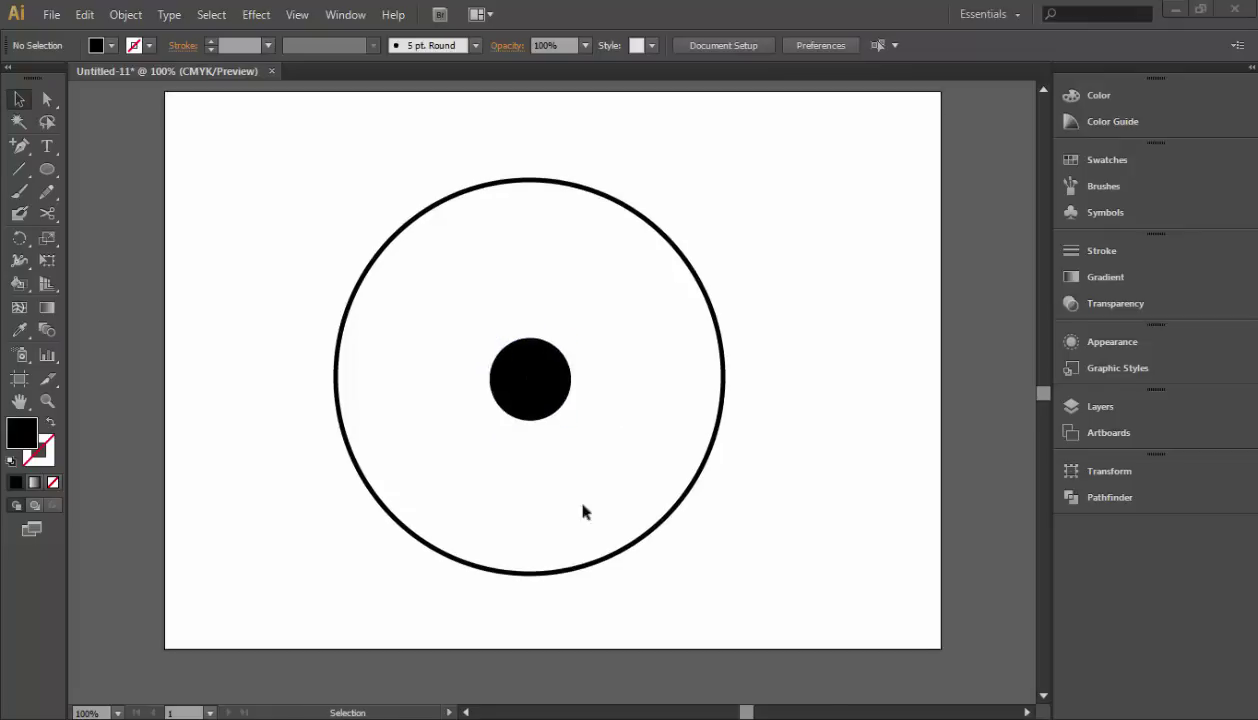
pyautogui.click(1118, 257)
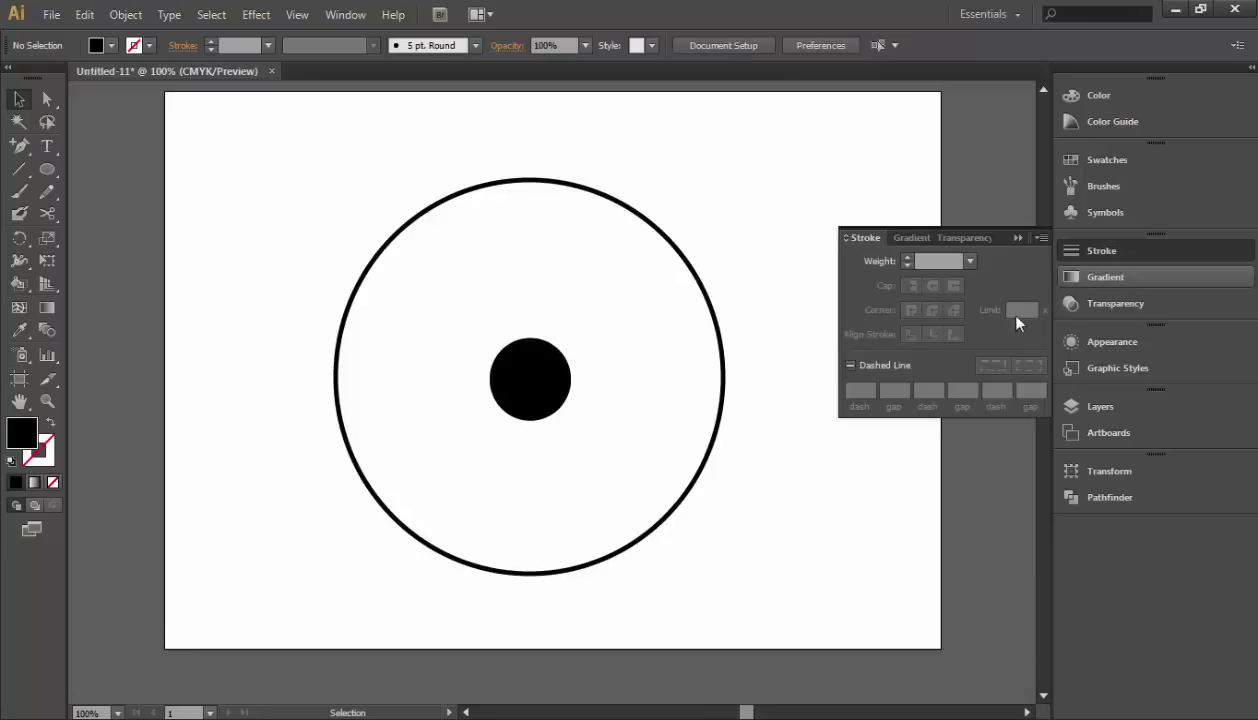
pyautogui.click(1081, 250)
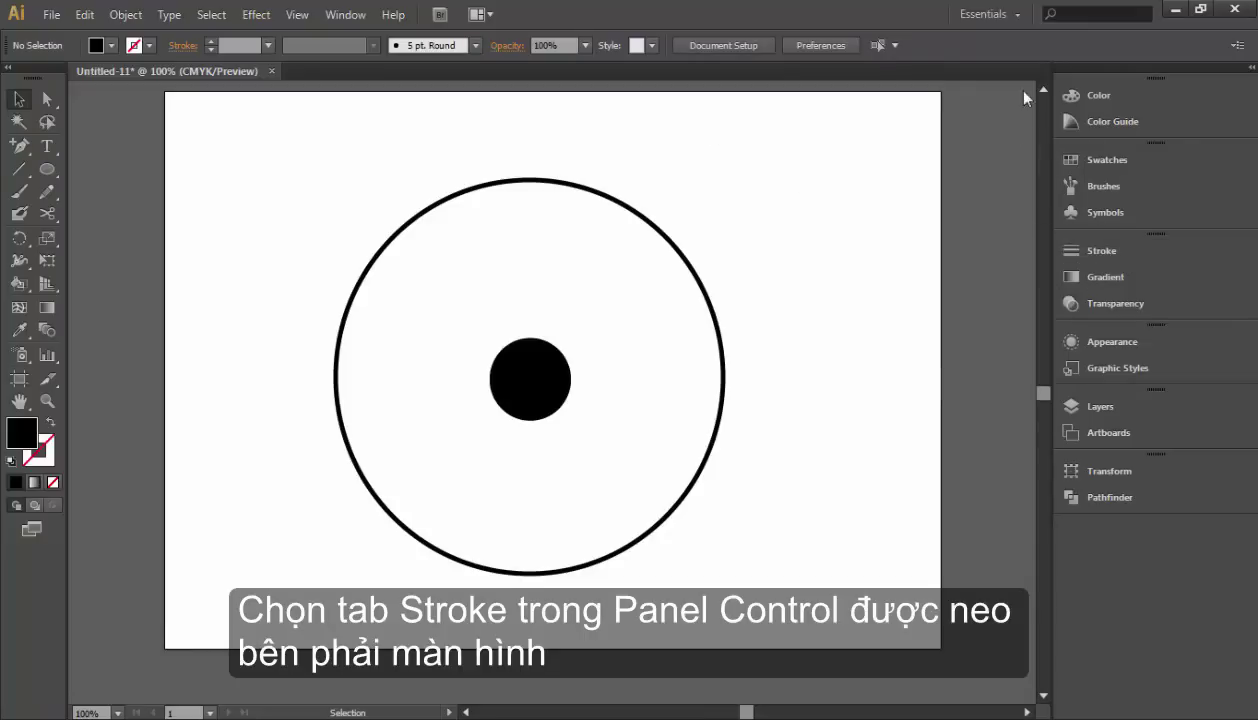
# Show the Stroke options and turn on a dashed line for the large ring's outline.
pyautogui.click(347, 16)
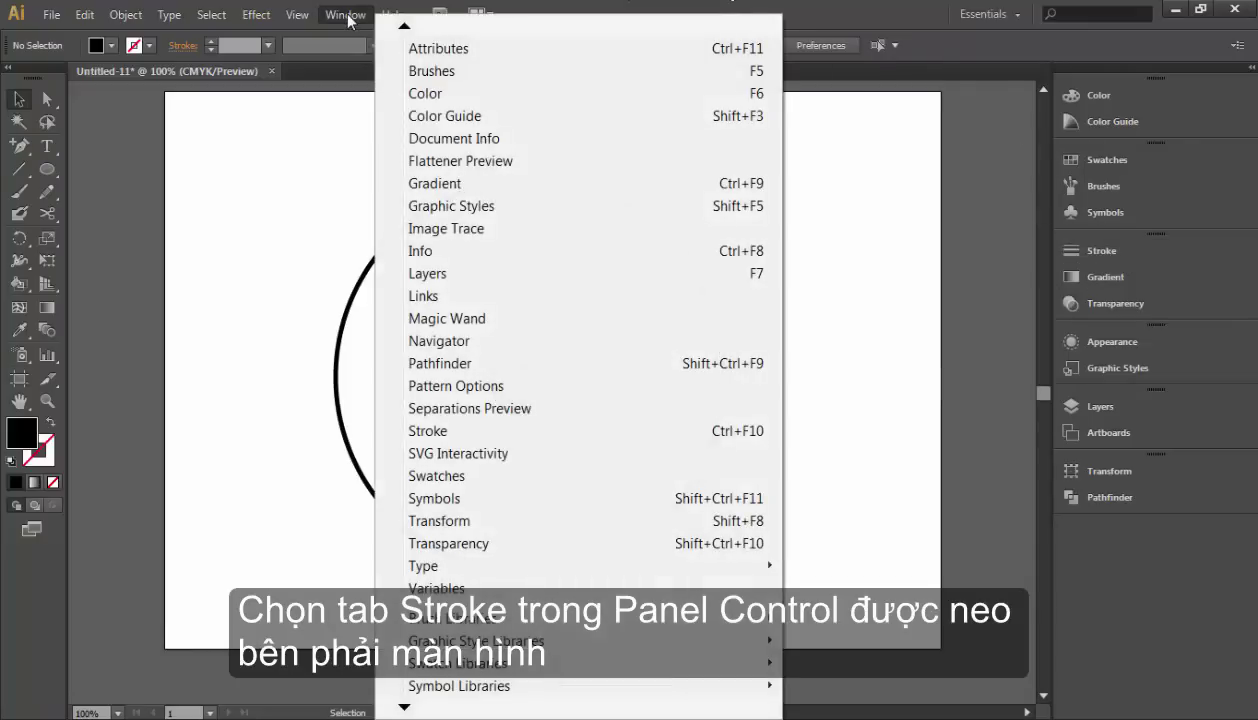
pyautogui.click(481, 436)
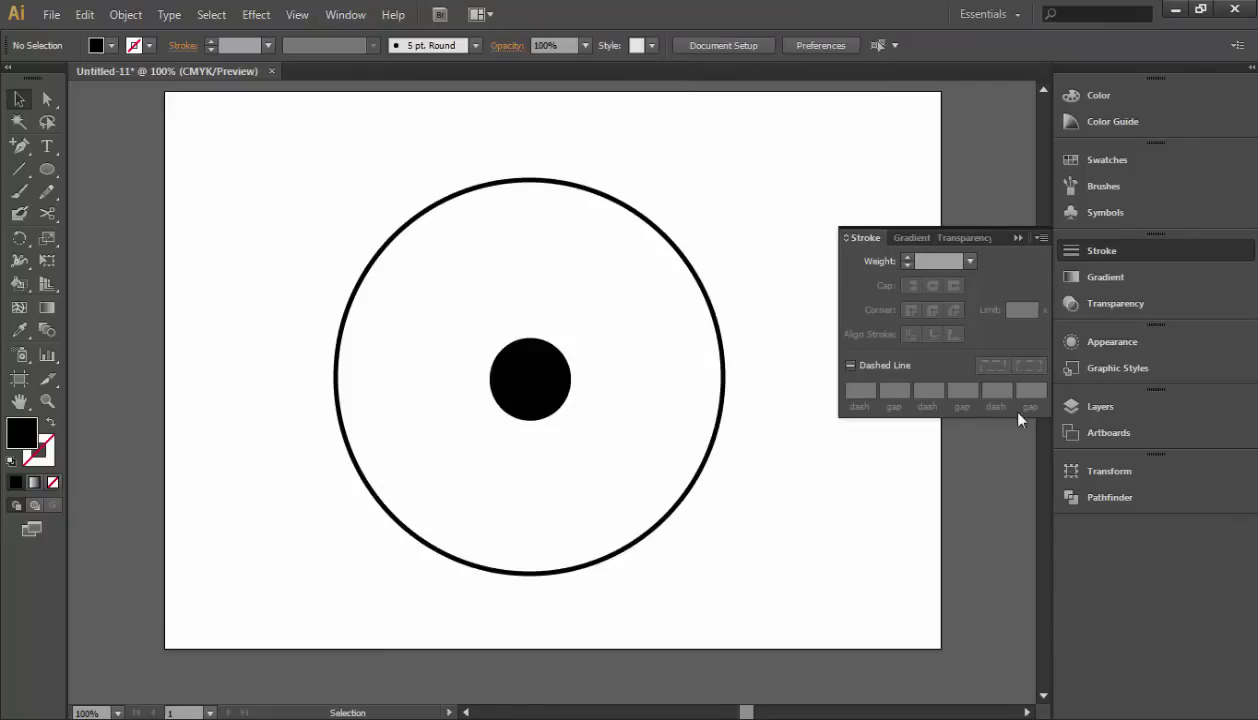
pyautogui.click(697, 275)
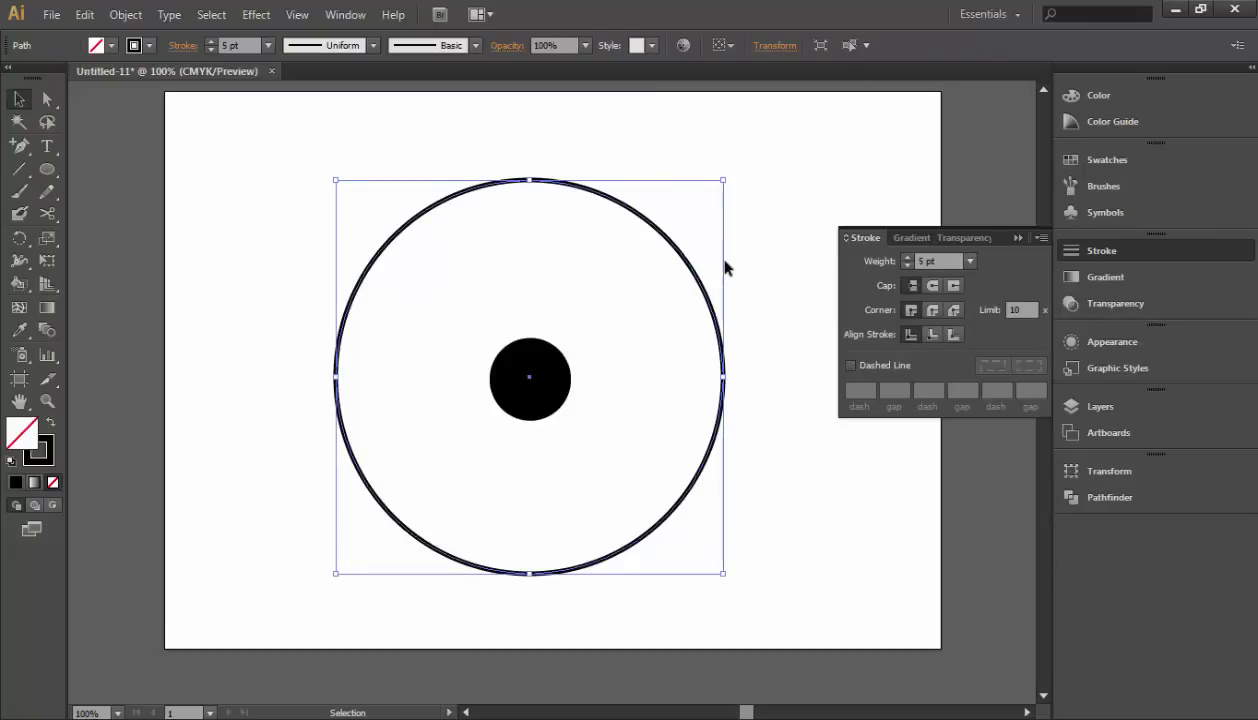
pyautogui.click(853, 366)
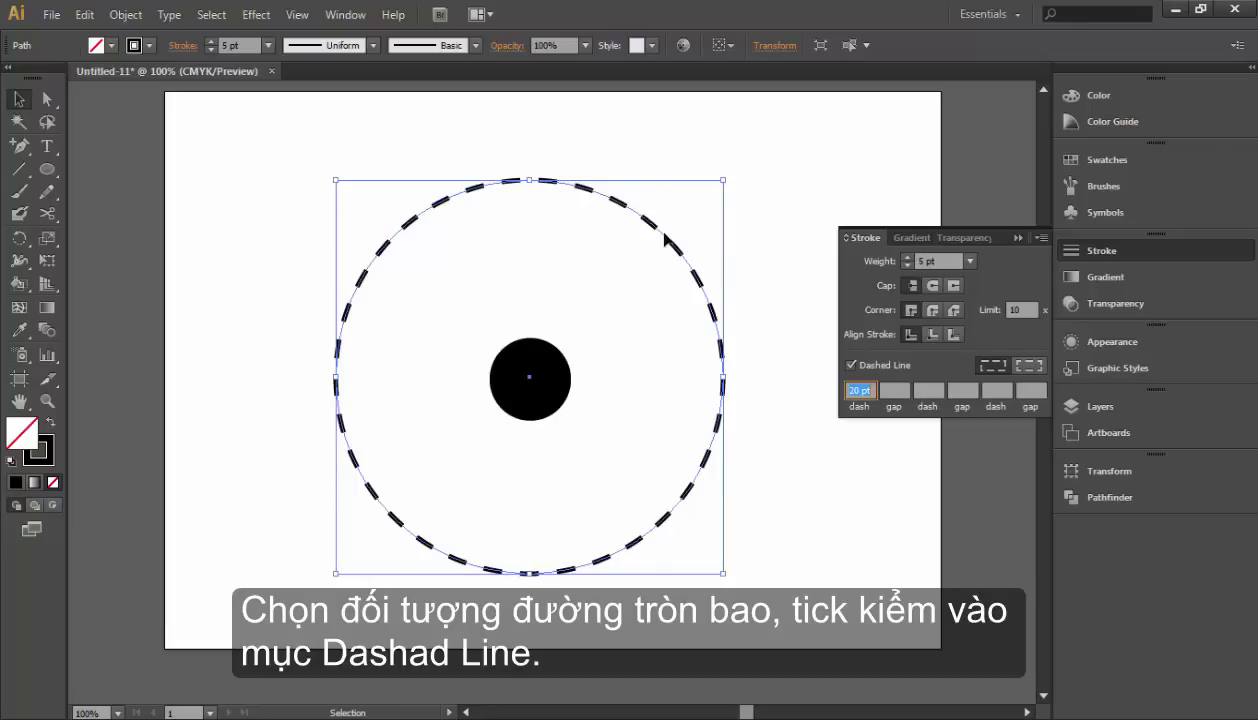
# Set the dash length of the large ring's stroke to 15 pt.
pyautogui.moveTo(396, 534); pyautogui.dragTo(597, 346)
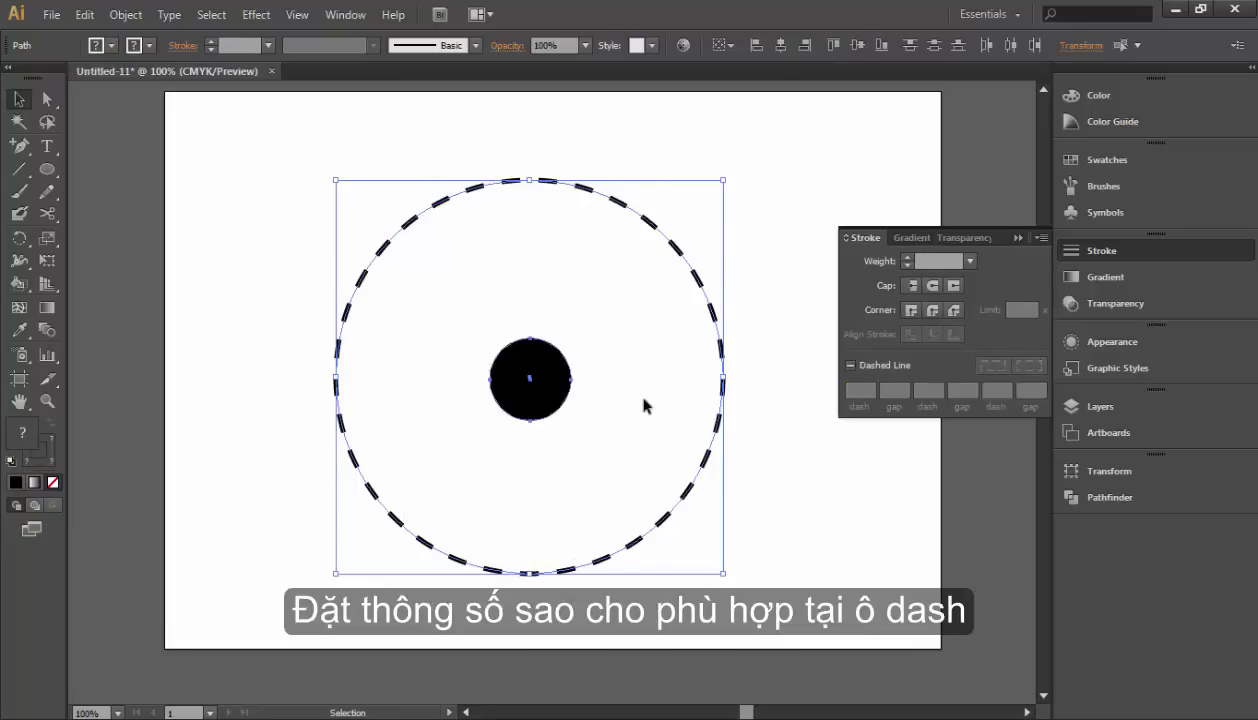
pyautogui.click(645, 405)
pyautogui.click(716, 314)
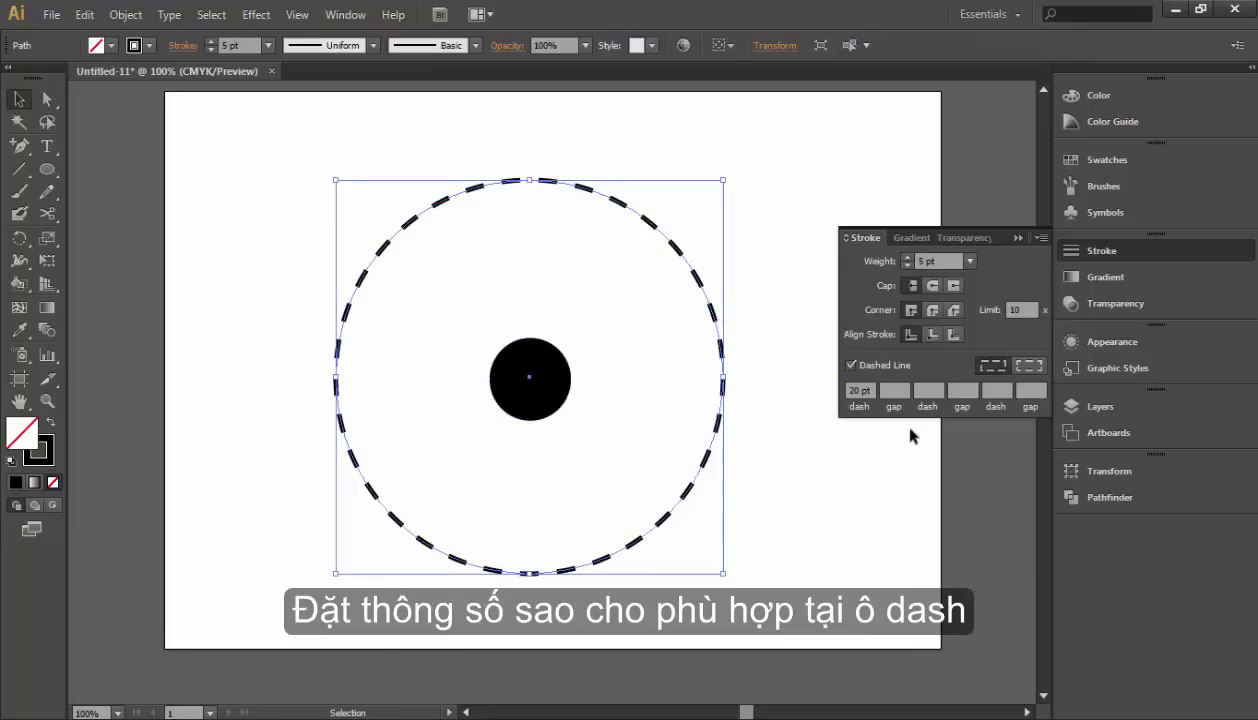
pyautogui.doubleClick(850, 390)
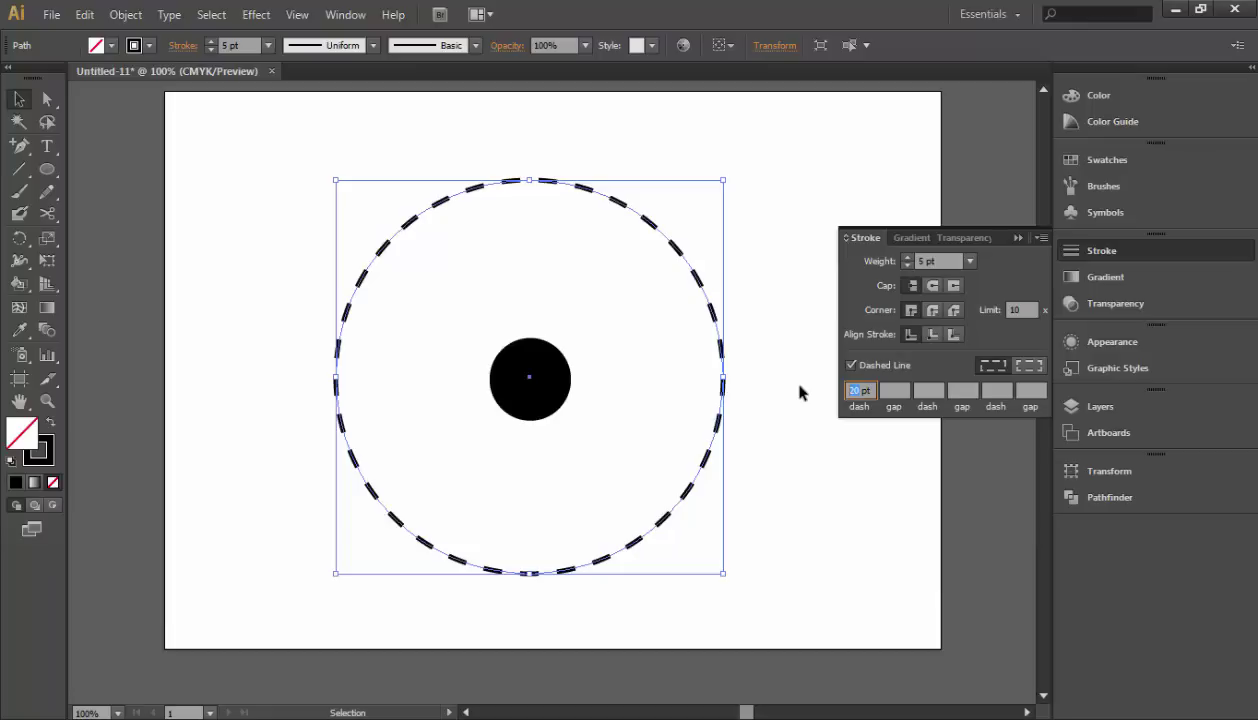
pyautogui.press('Return')
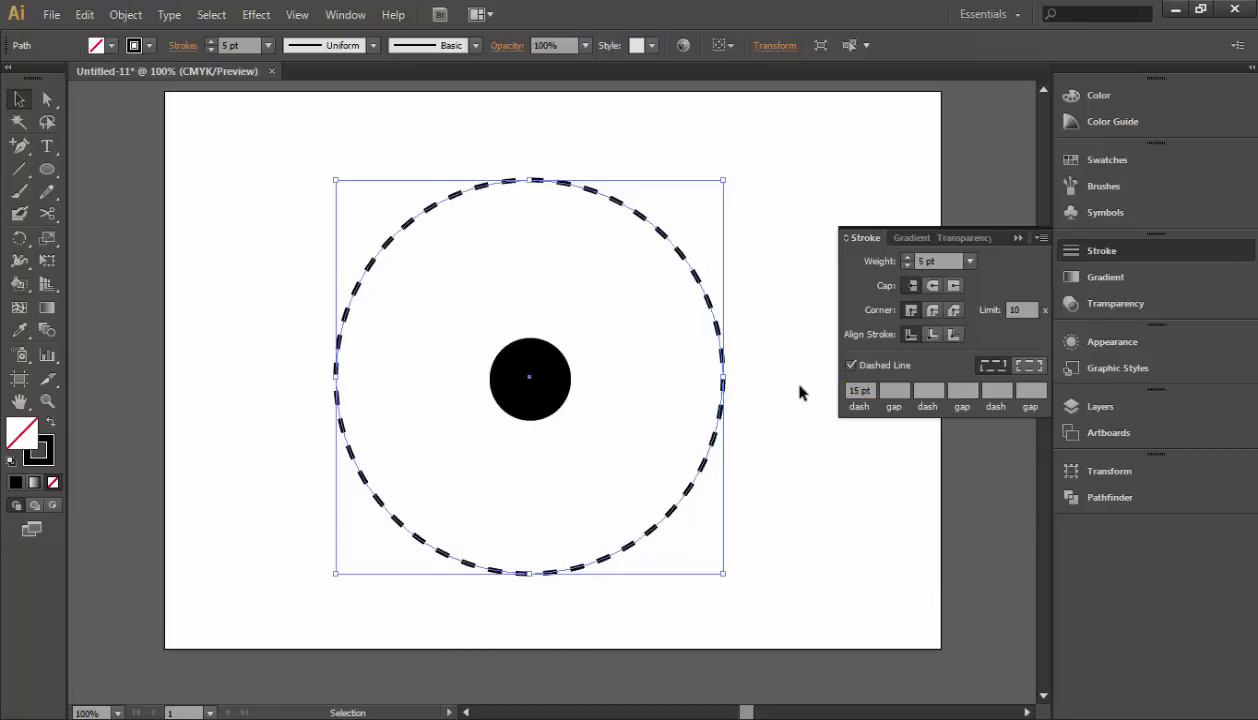
# Set the dash length of the large ring's stroke to 25 pt.
pyautogui.doubleClick(858, 390)
pyautogui.write('25pt')
pyautogui.press('Return')
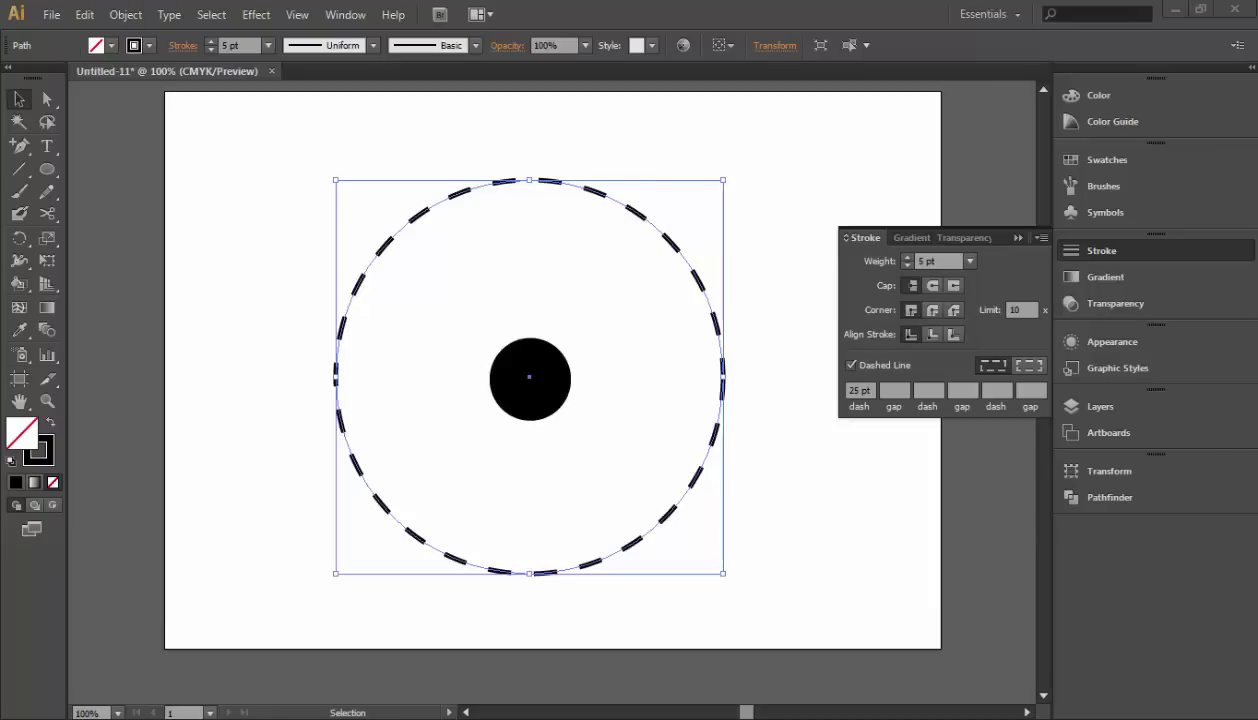
# Increase the dashed ring's stroke weight to 350 pt to form rays, and deselect it.
pyautogui.click(907, 256)
pyautogui.click(907, 256)
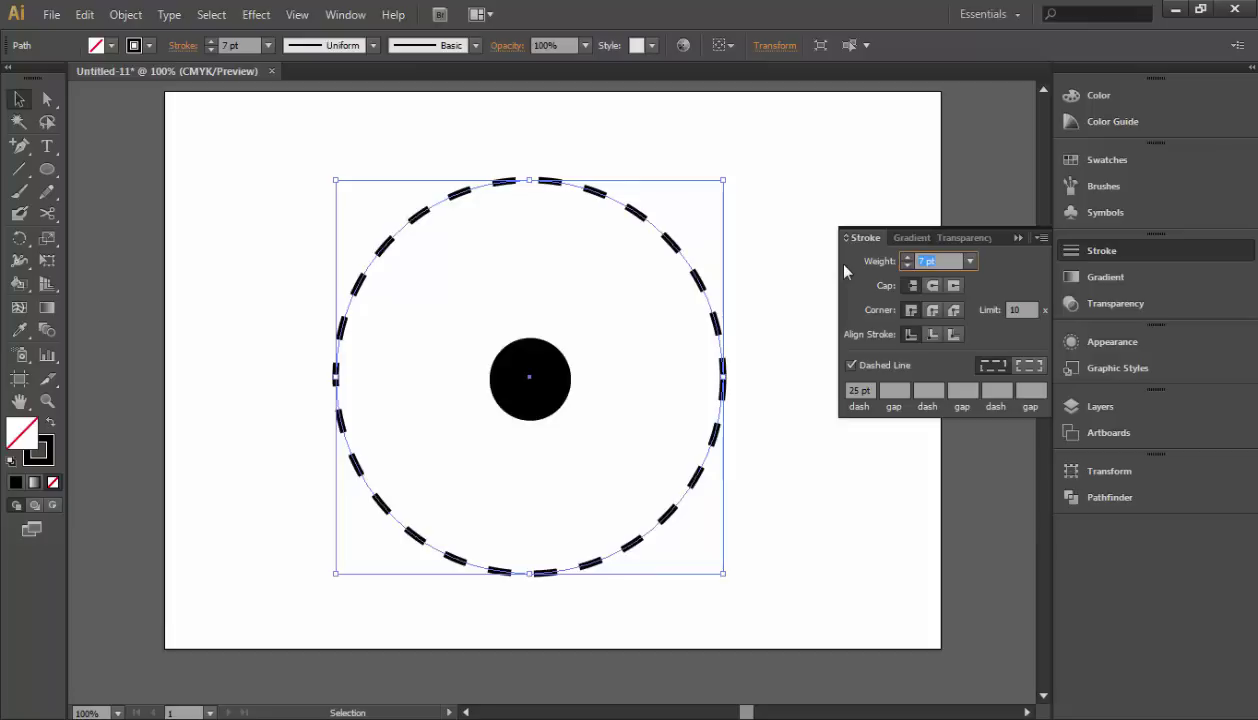
pyautogui.write('35')
pyautogui.press('Return')
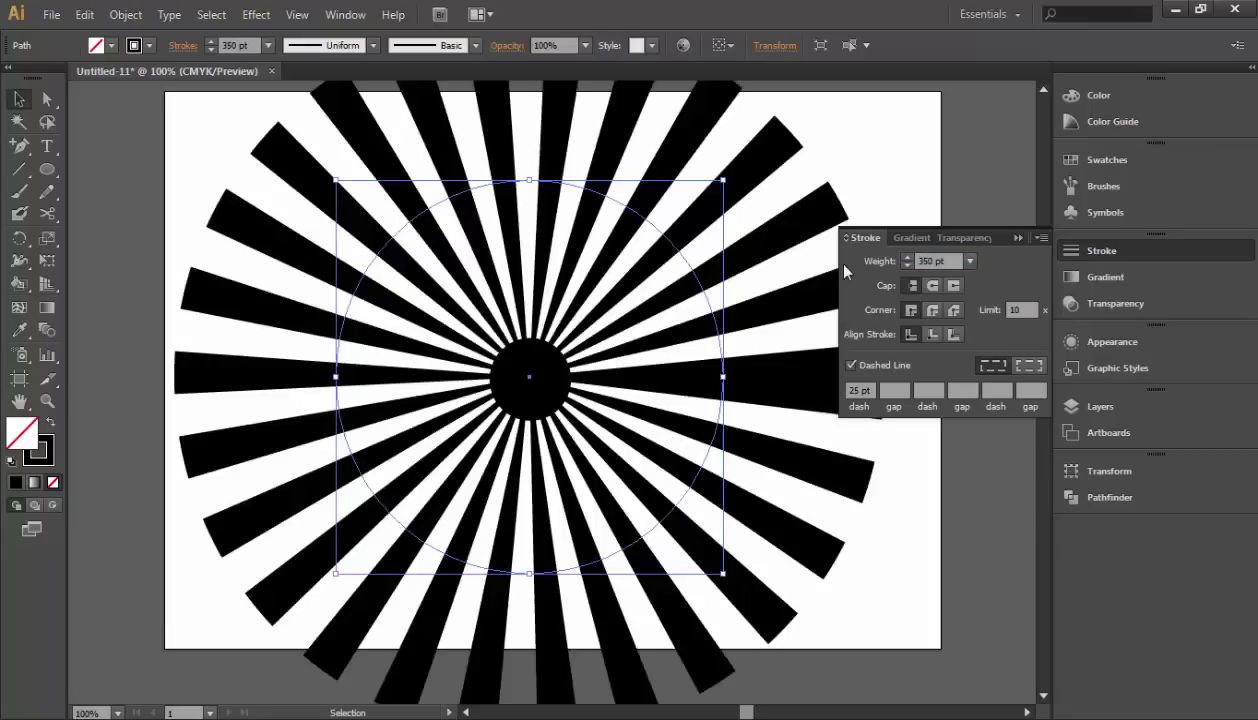
pyautogui.click(118, 202)
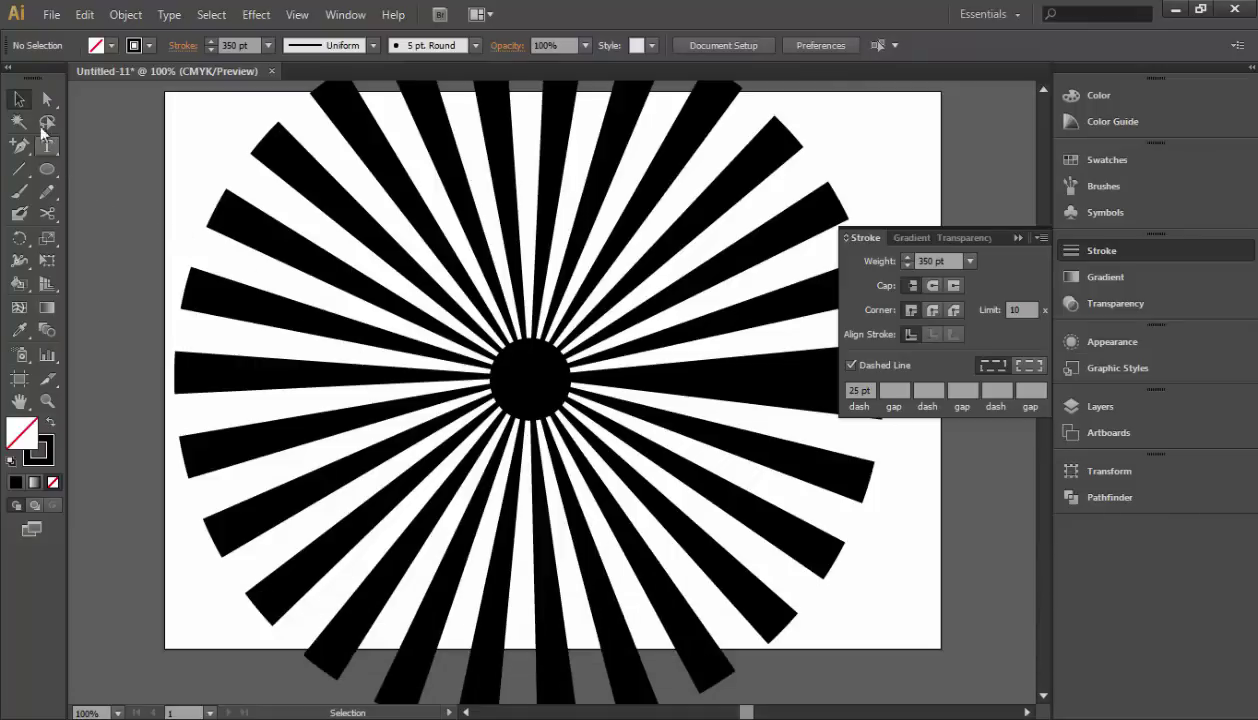
# Select the ray ring together with the central circle and expand their fill and stroke into shapes.
pyautogui.moveTo(322, 267); pyautogui.dragTo(805, 580)
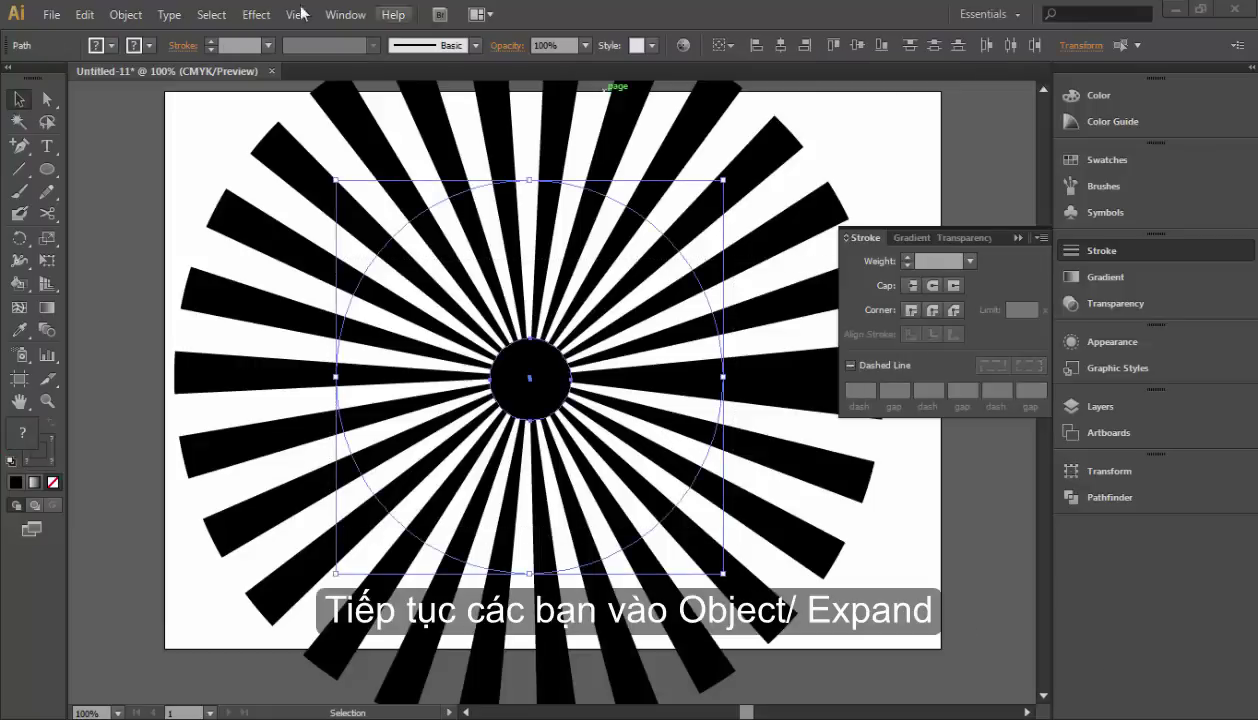
pyautogui.click(125, 15)
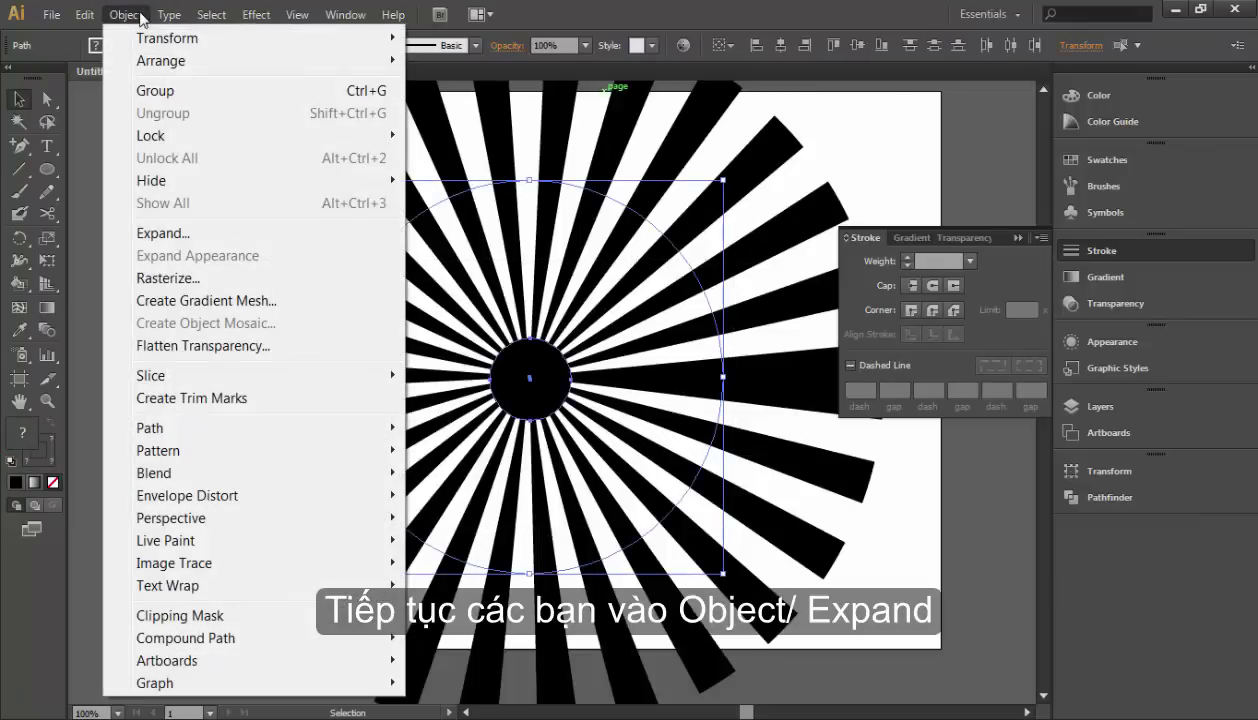
pyautogui.click(214, 234)
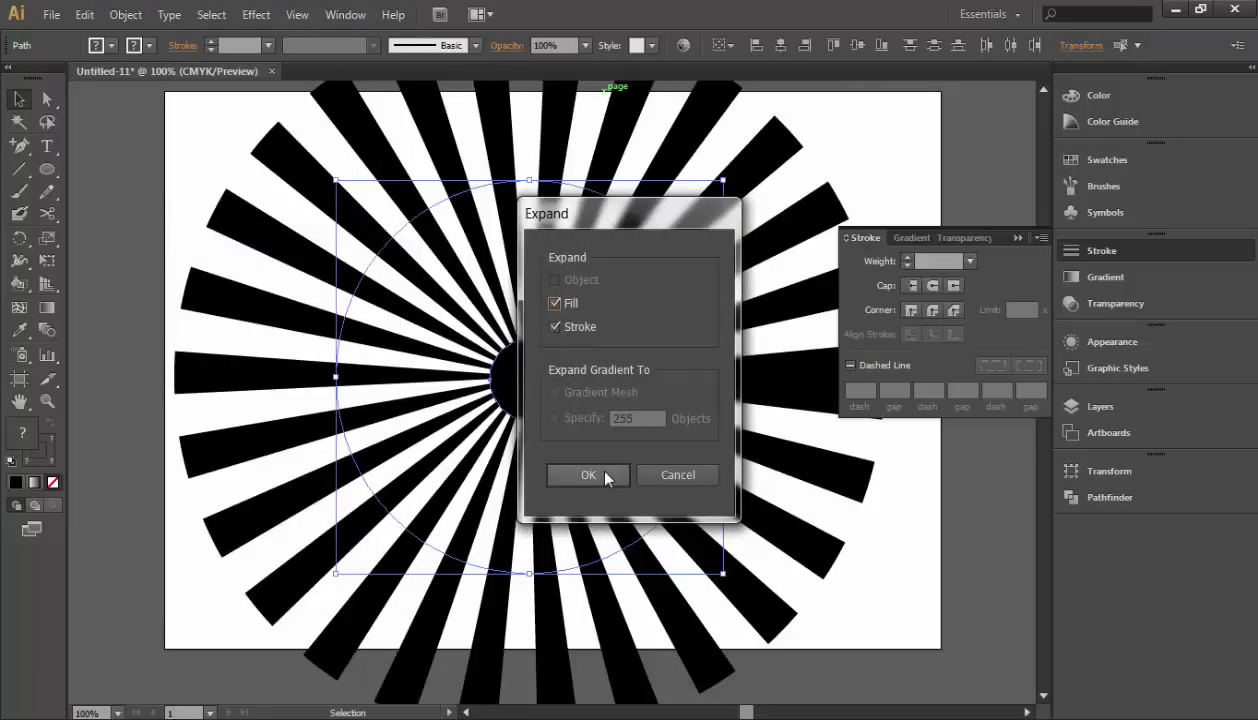
pyautogui.click(605, 474)
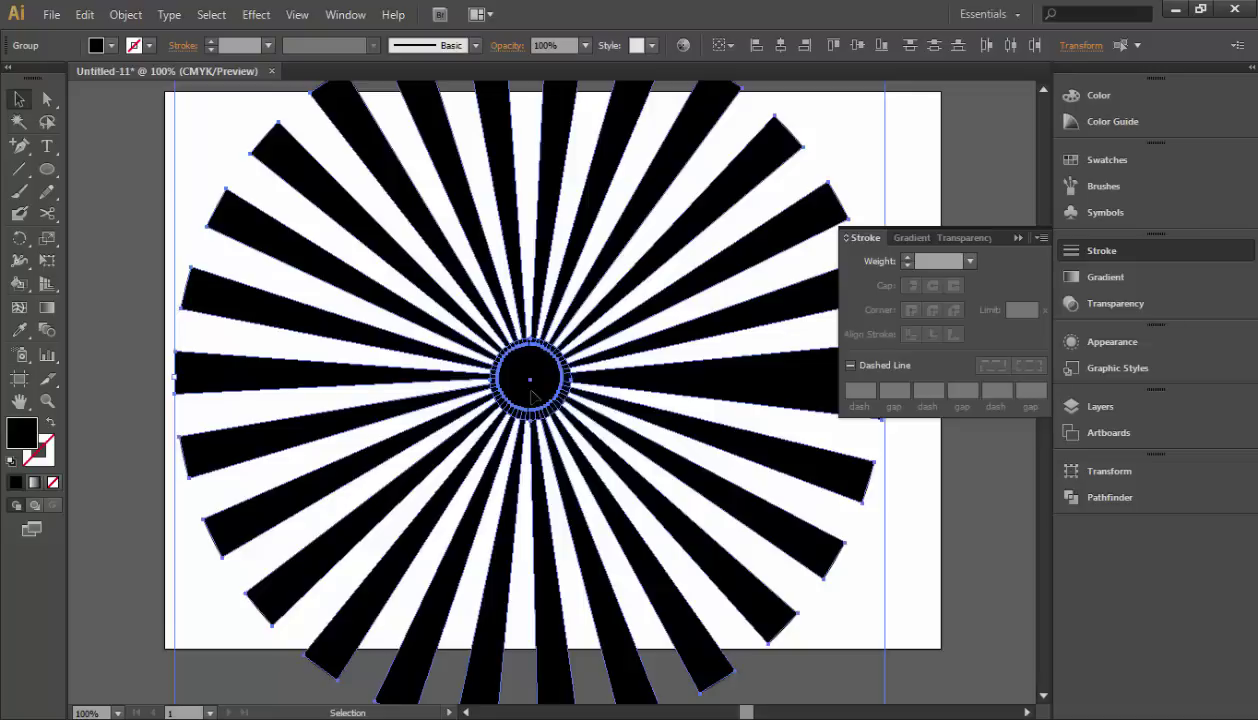
# Merge the expanded rays and the central circle into one shape with the Pathfinder Unite mode.
pyautogui.click(1112, 497)
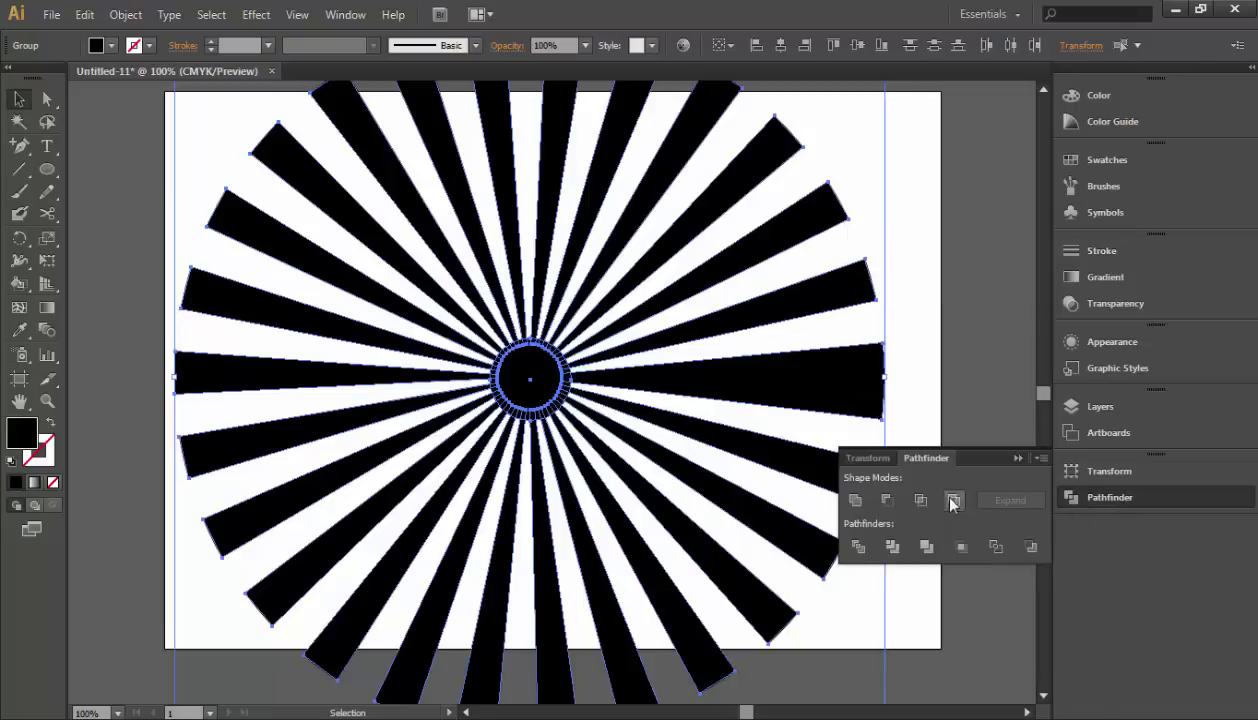
pyautogui.click(345, 15)
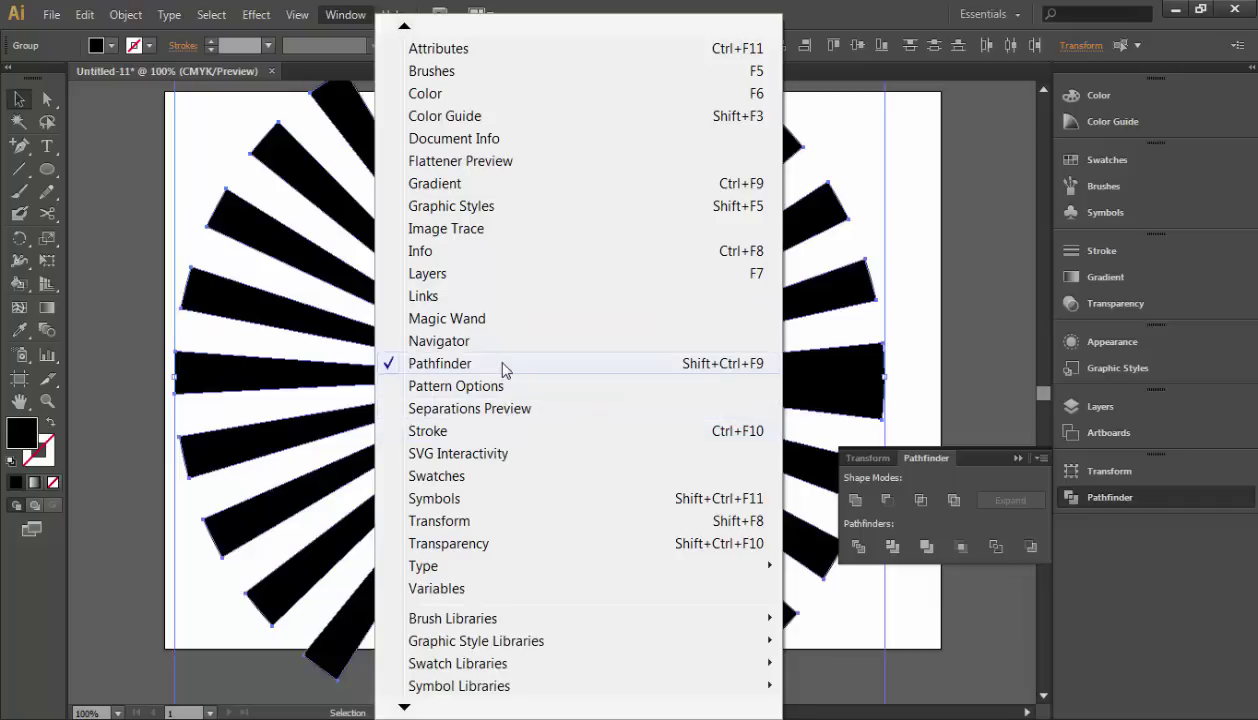
pyautogui.click(725, 375)
pyautogui.click(1109, 490)
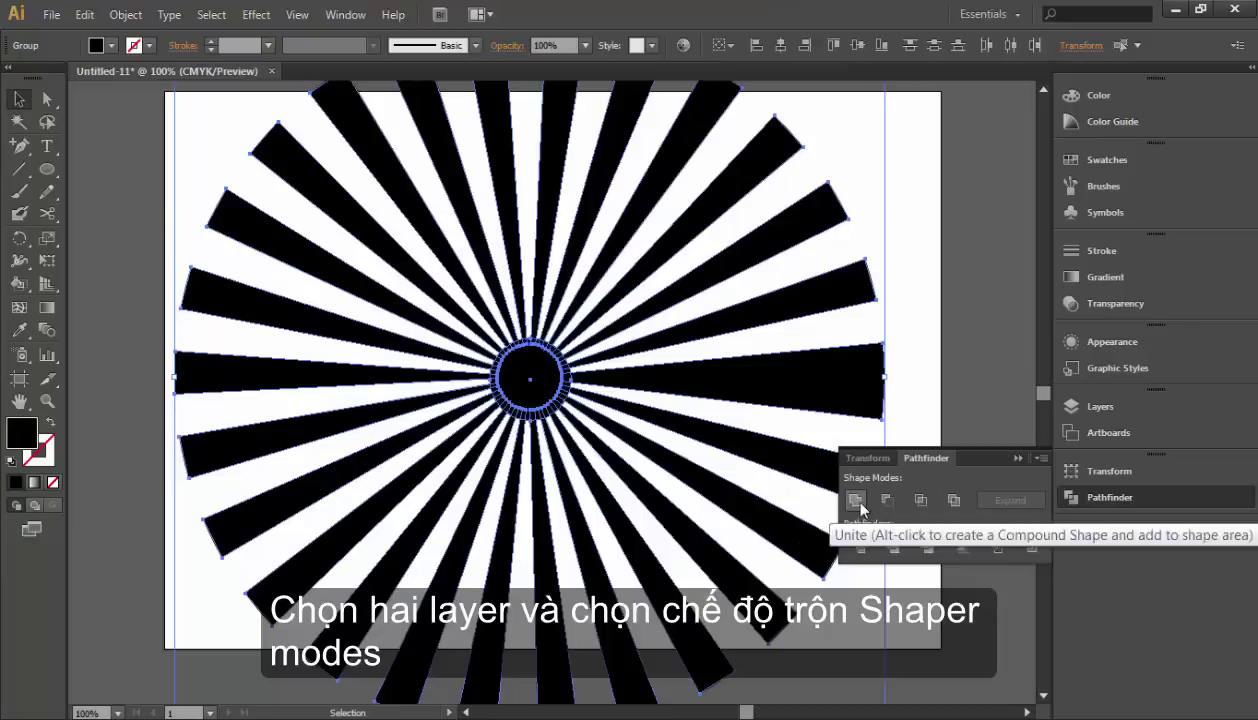
pyautogui.click(858, 503)
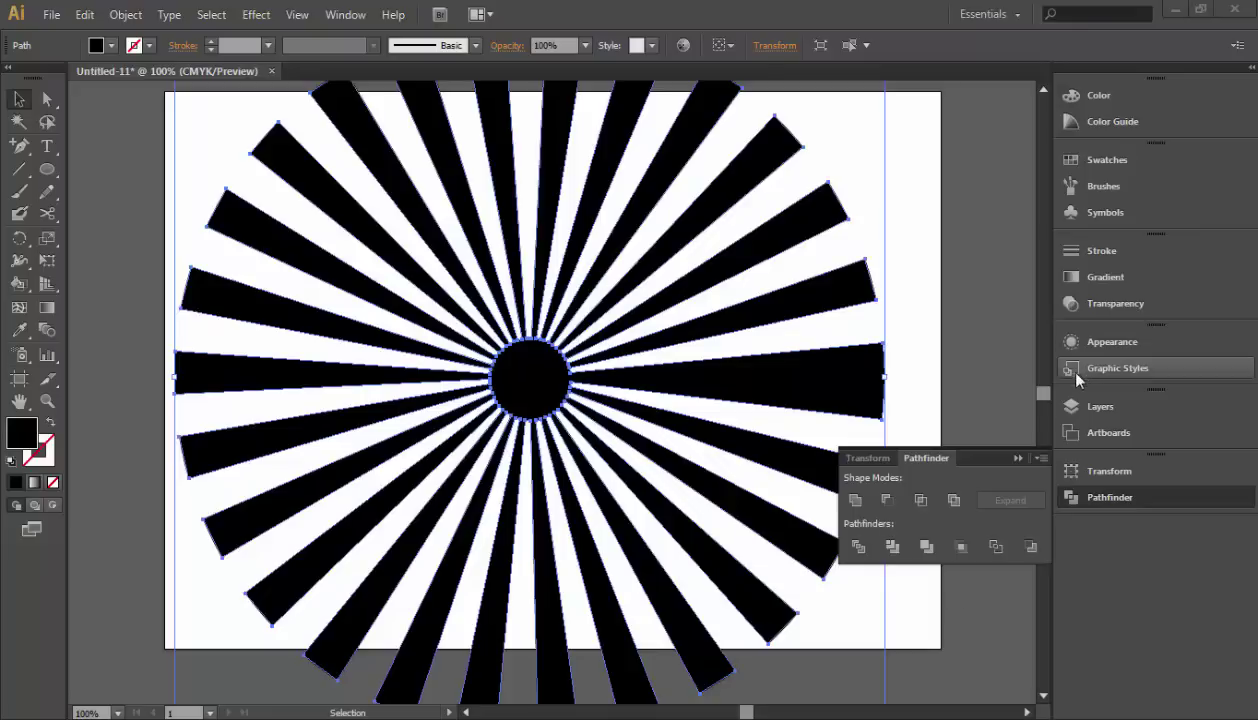
# Fill the merged sunburst with a linear gradient and change its black end stop to teal green.
pyautogui.click(1107, 279)
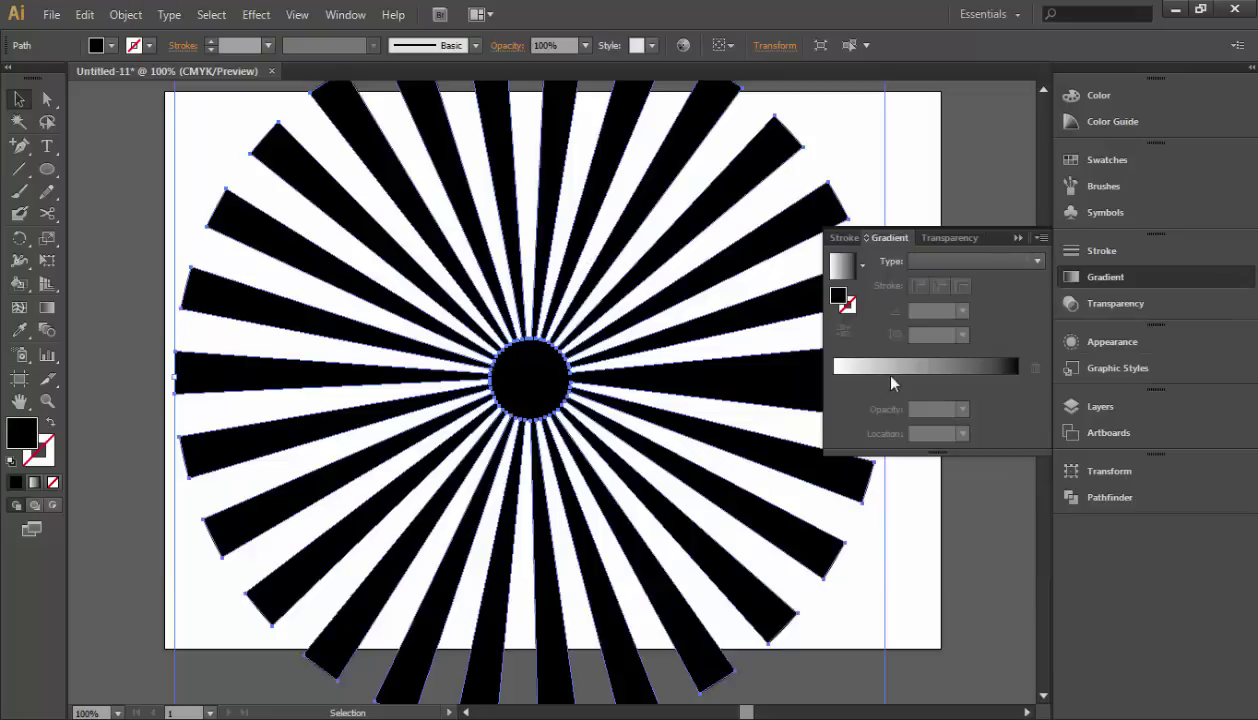
pyautogui.click(33, 483)
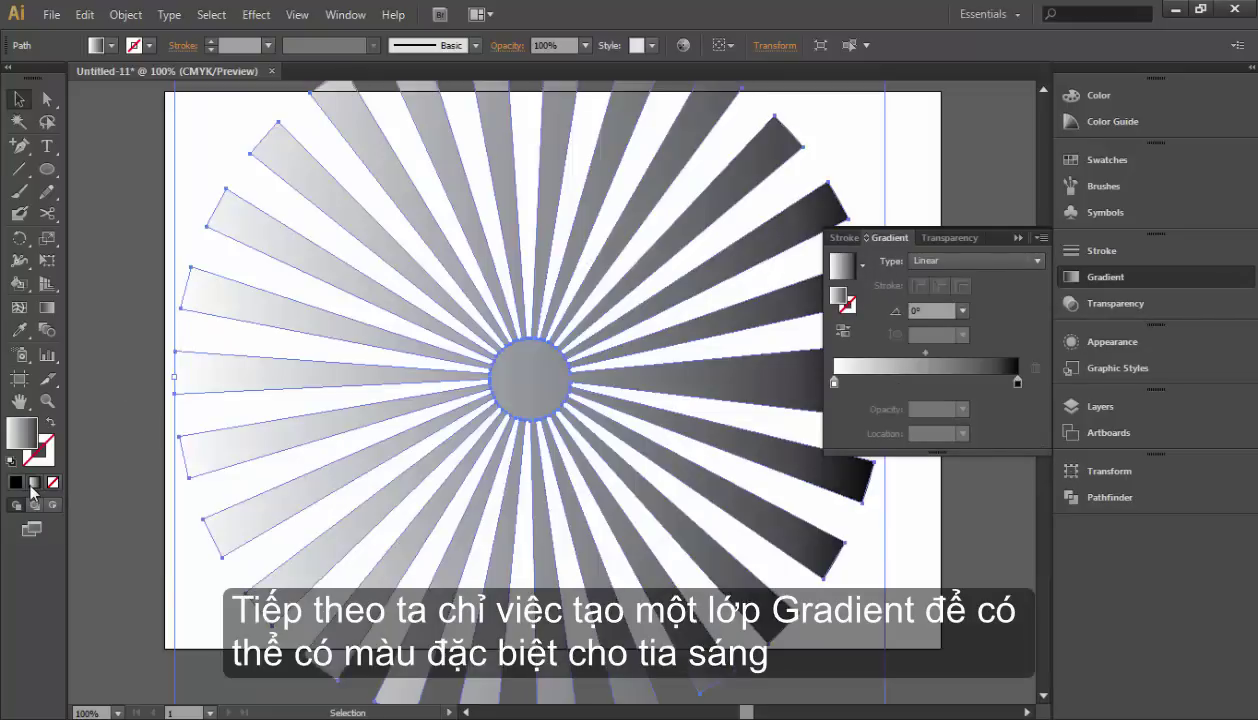
pyautogui.click(1018, 384)
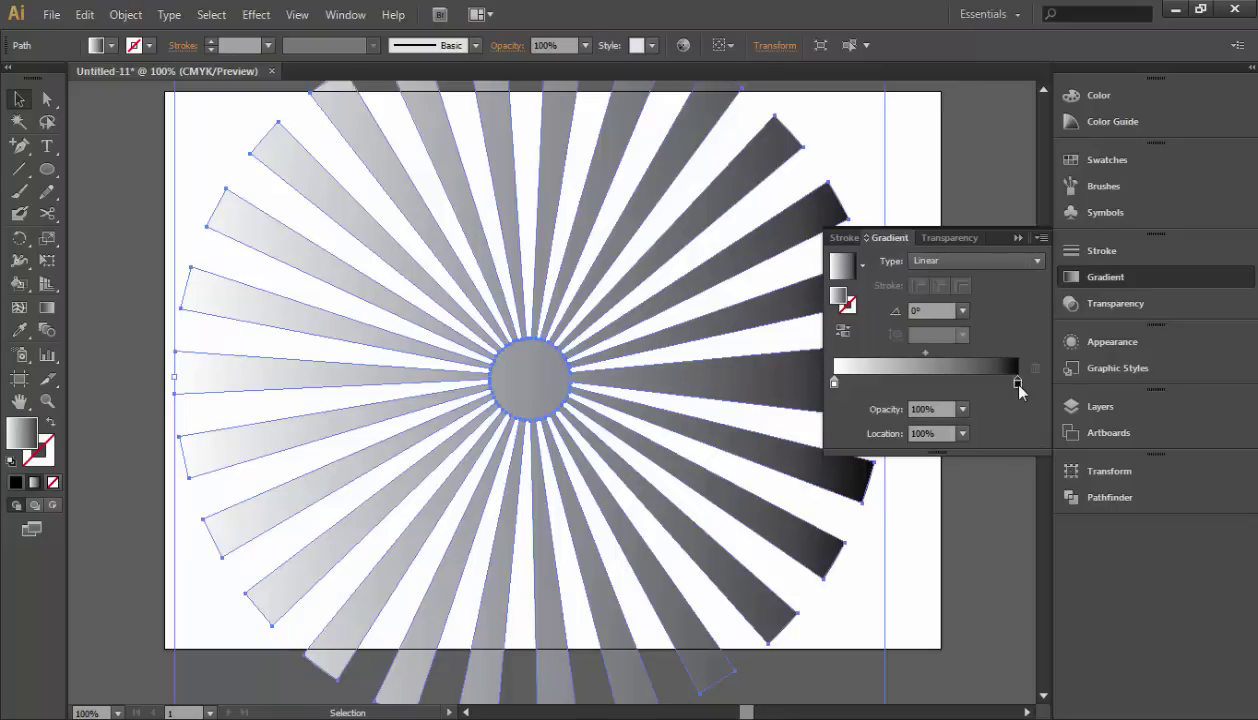
pyautogui.doubleClick(1018, 384)
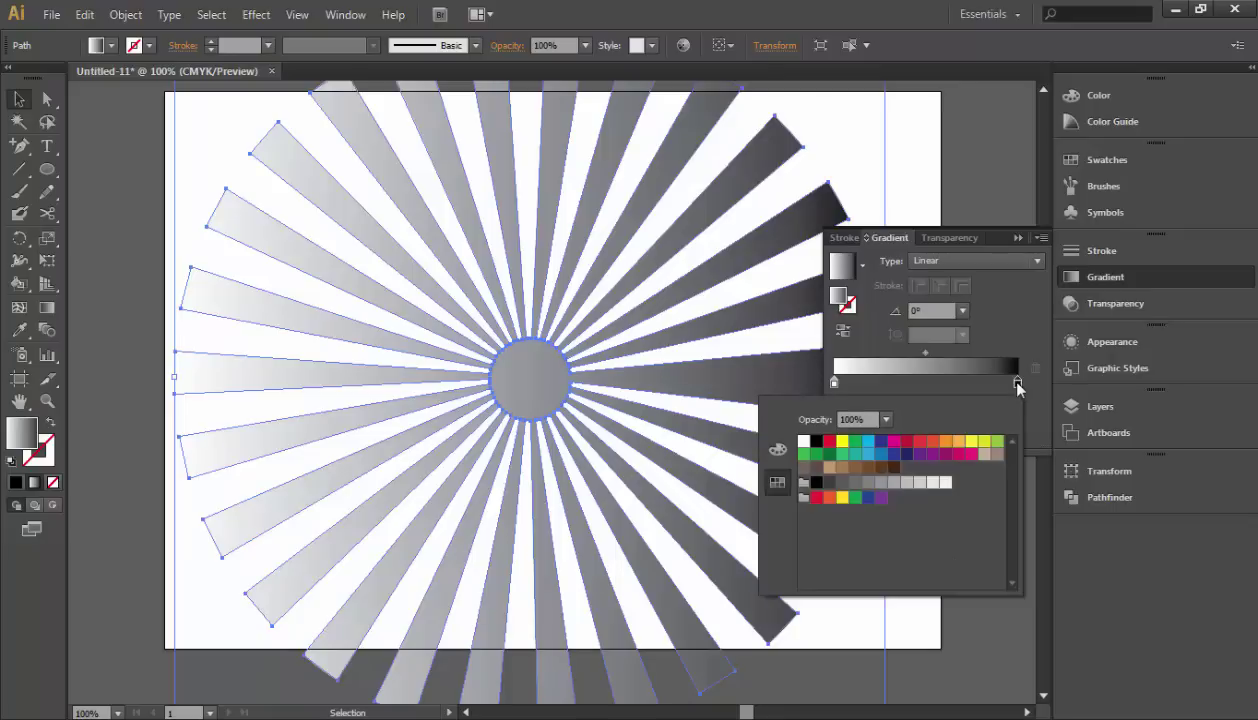
pyautogui.click(855, 457)
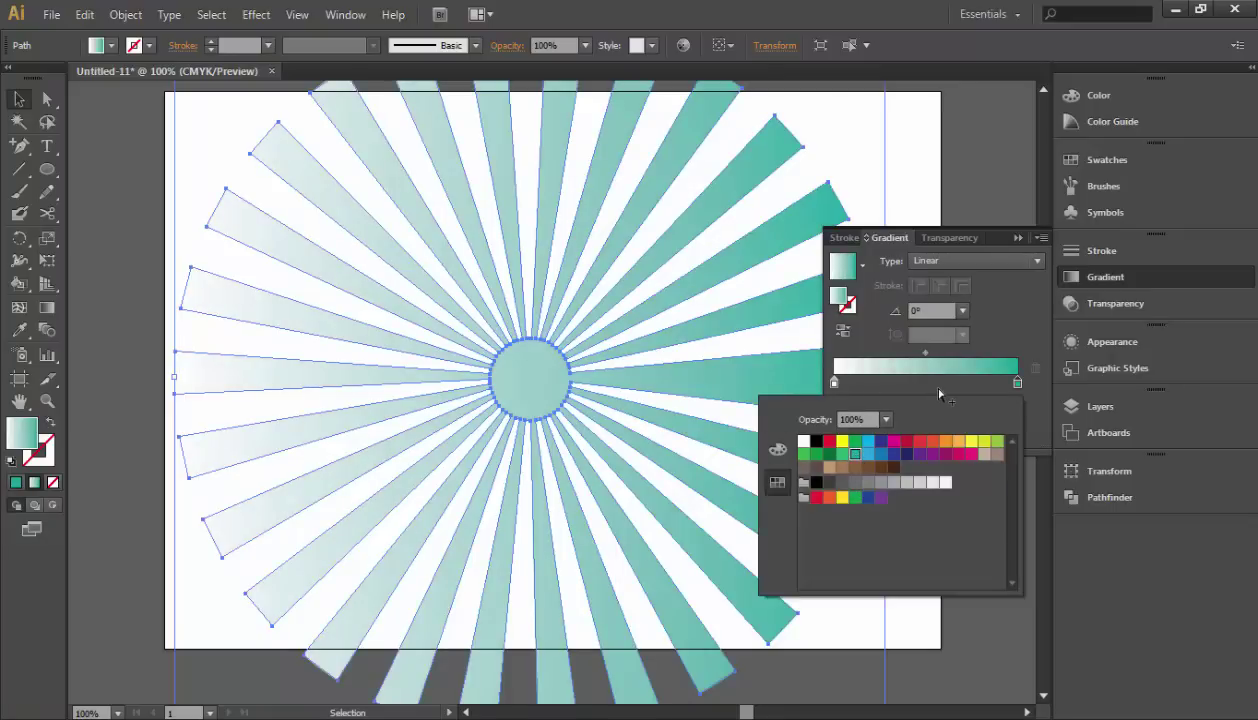
# Move the gradient's midpoint to 56.9%, set its angle to -45°, deselect the sunburst and collapse the Gradient options.
pyautogui.click(940, 394)
pyautogui.moveTo(925, 353)
pyautogui.mouseDown()
pyautogui.moveTo(987, 360)
pyautogui.moveTo(938, 355)
pyautogui.mouseUp()
pyautogui.click(960, 316)
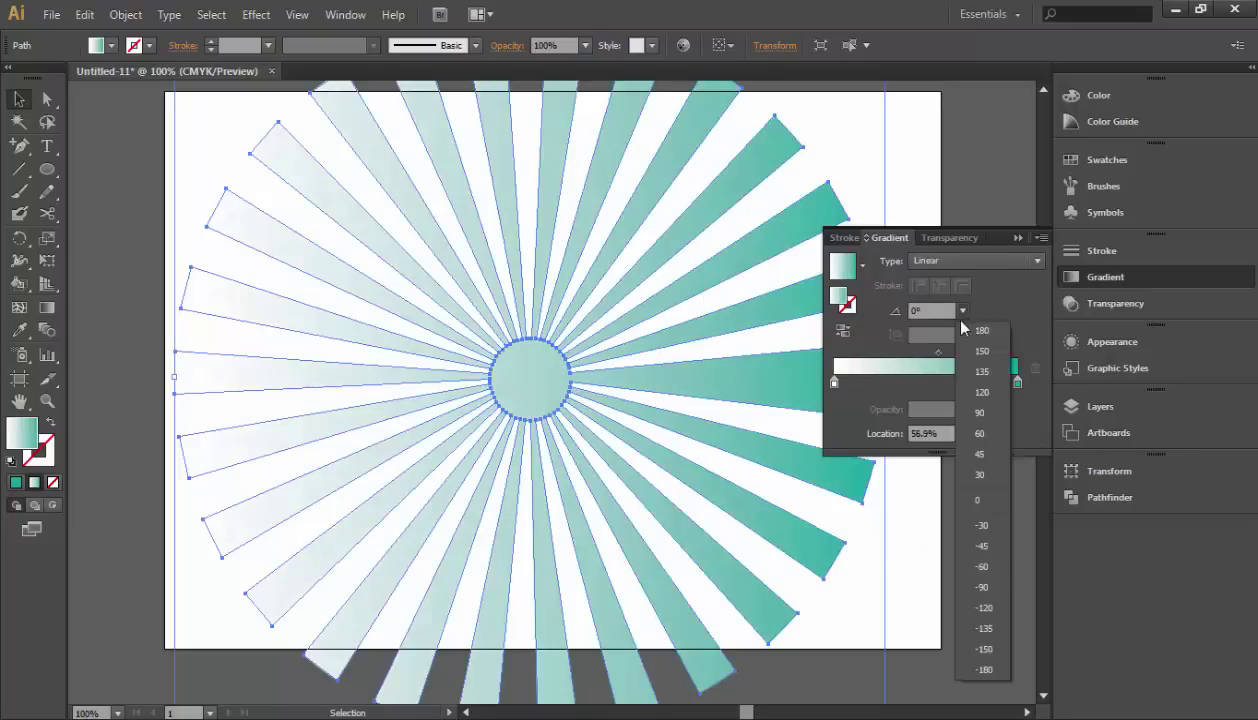
pyautogui.click(980, 510)
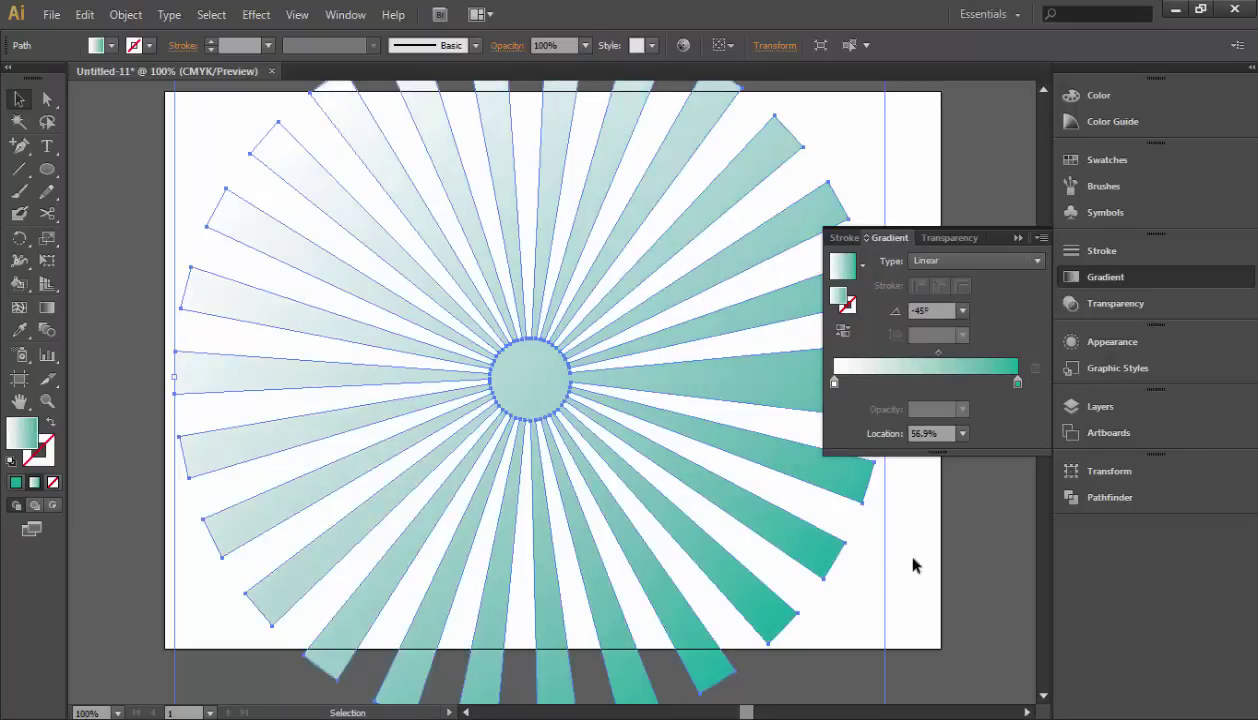
pyautogui.click(966, 536)
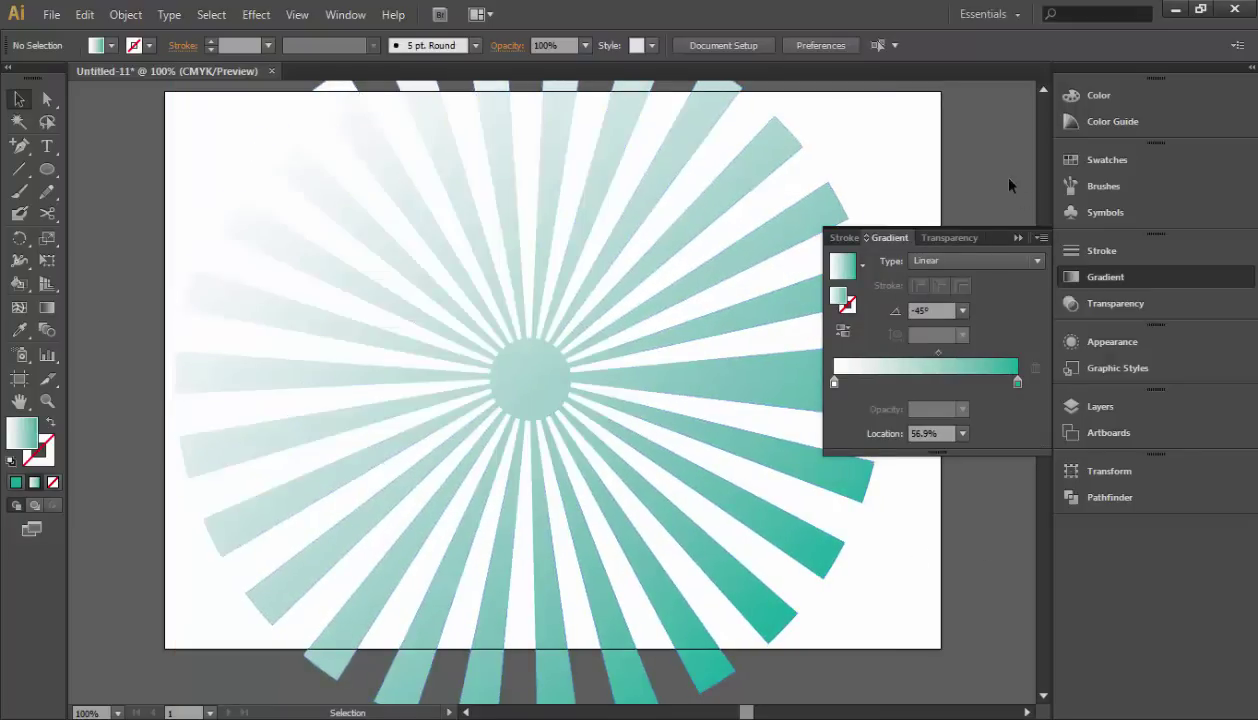
pyautogui.click(1037, 226)
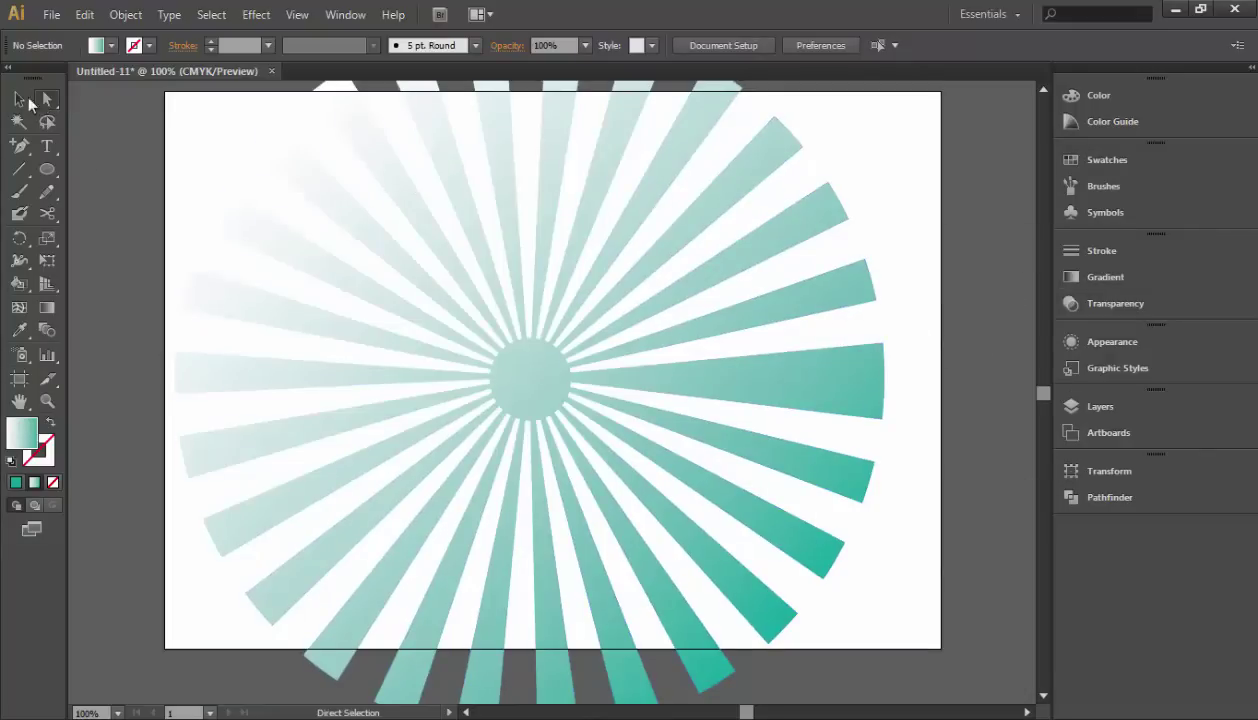
# Examine the gradient on the sunburst's pale rays up close, and the overall artwork.
pyautogui.scroll(2, 578, 302)
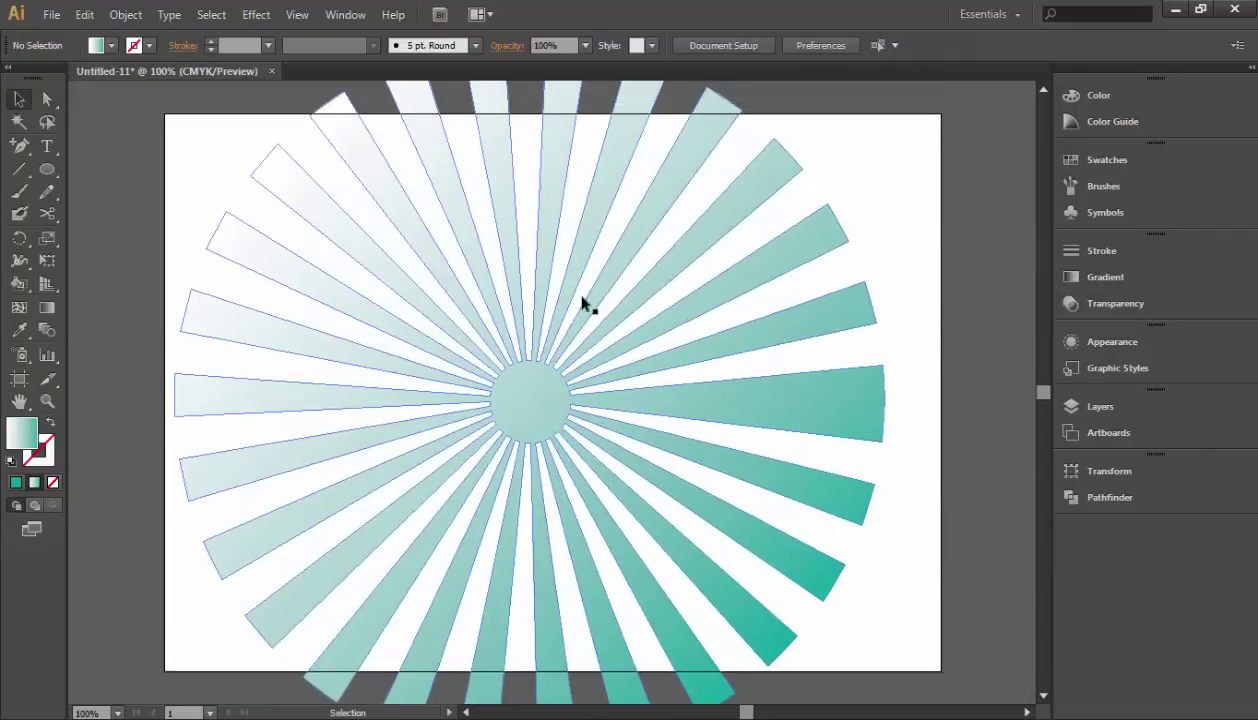
pyautogui.scroll(-3, 542, 272)
pyautogui.hotkey('ctrl', '+')
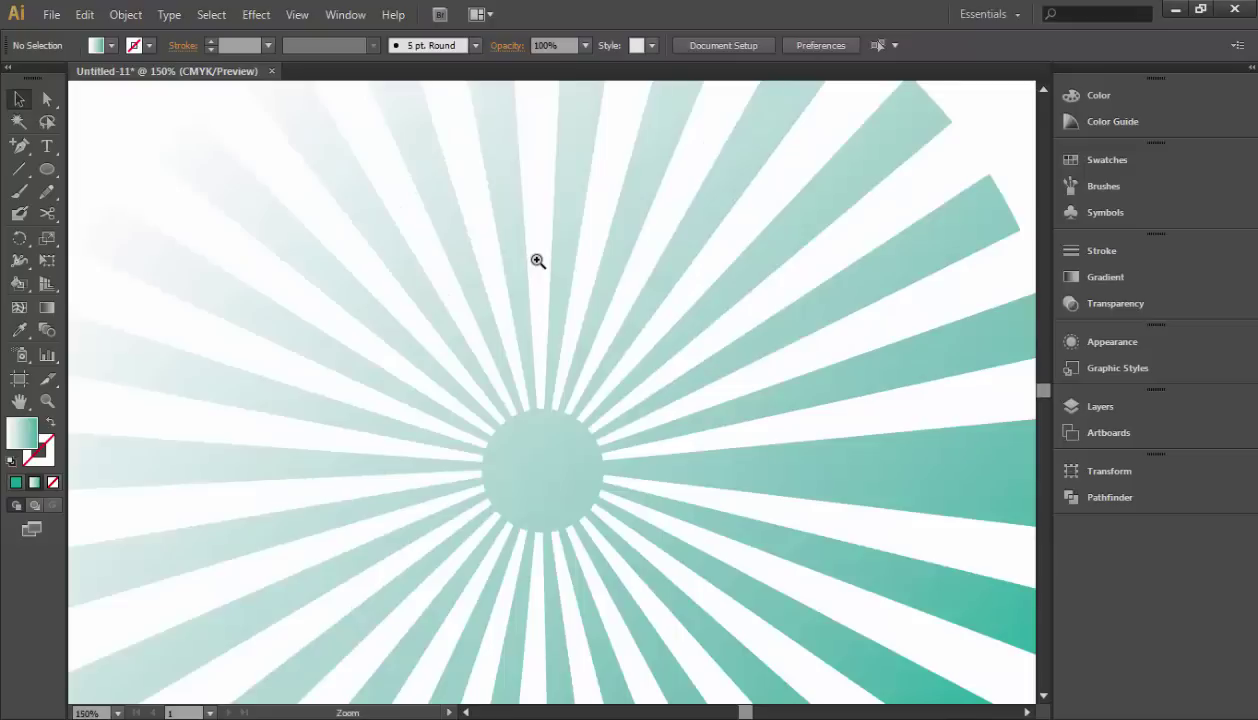
pyautogui.click(487, 313)
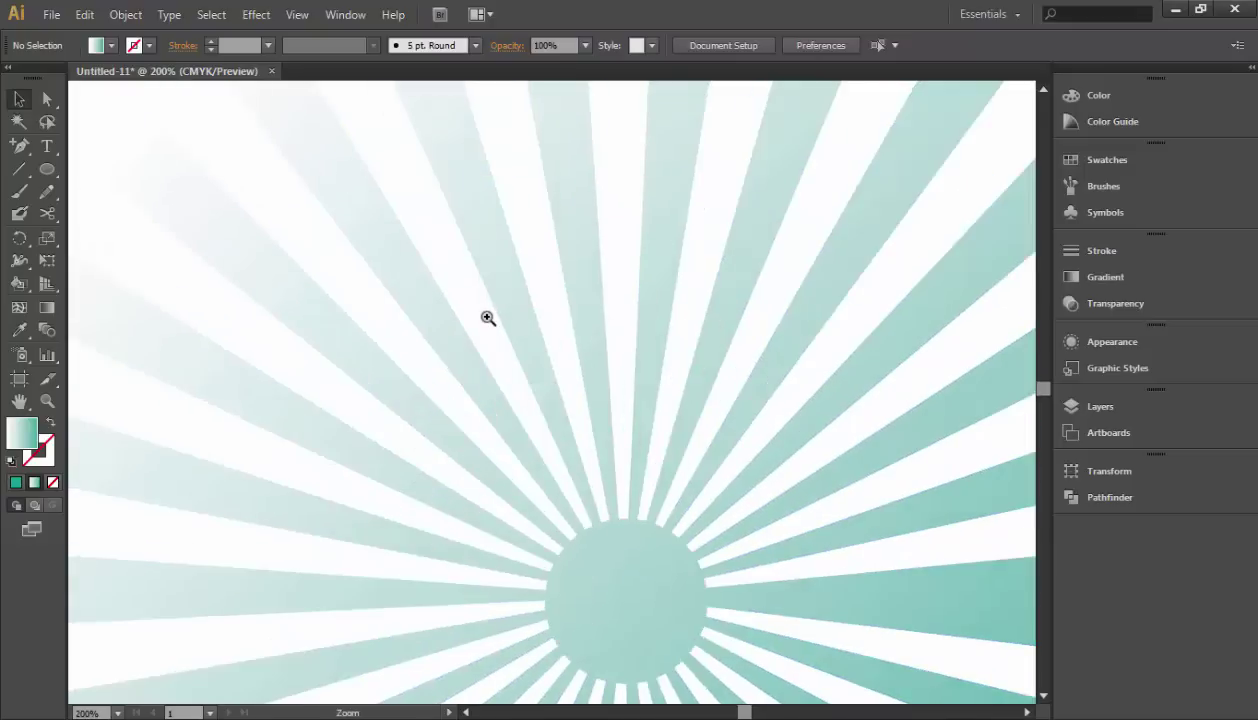
pyautogui.click(314, 292)
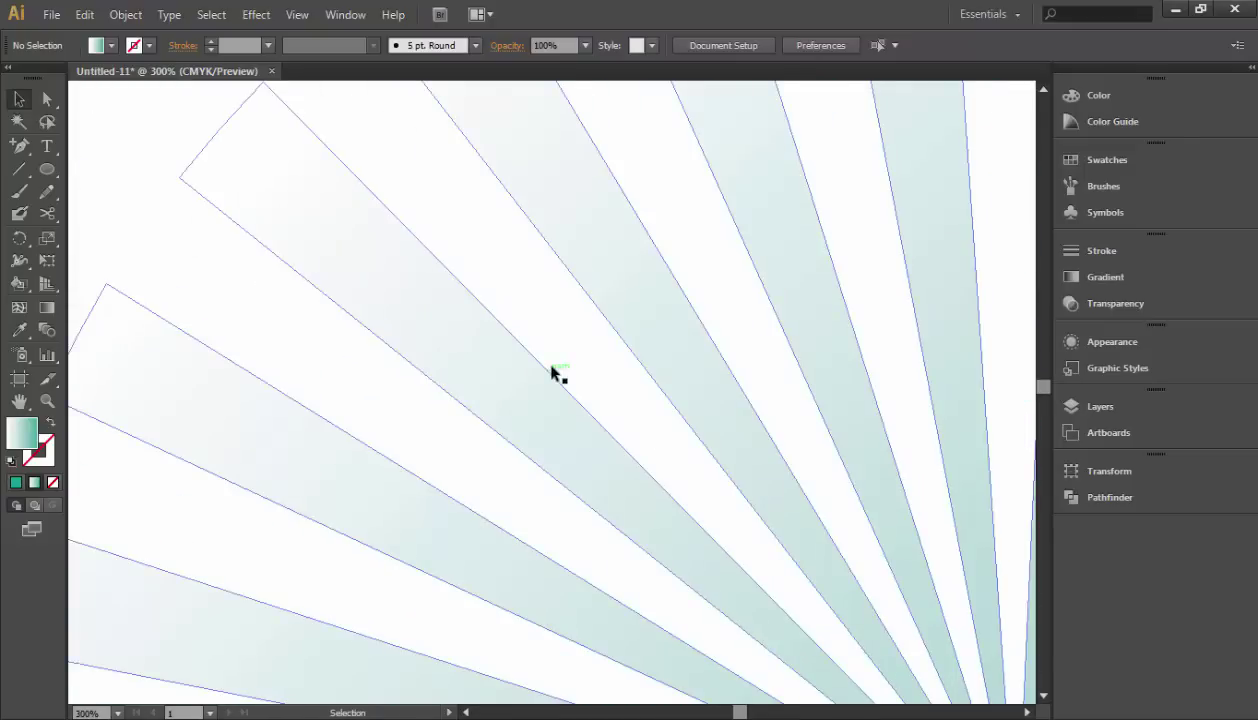
pyautogui.hotkey('ctrl', '-')
pyautogui.hotkey('ctrl', '-')
pyautogui.scroll(-3, 553, 360)
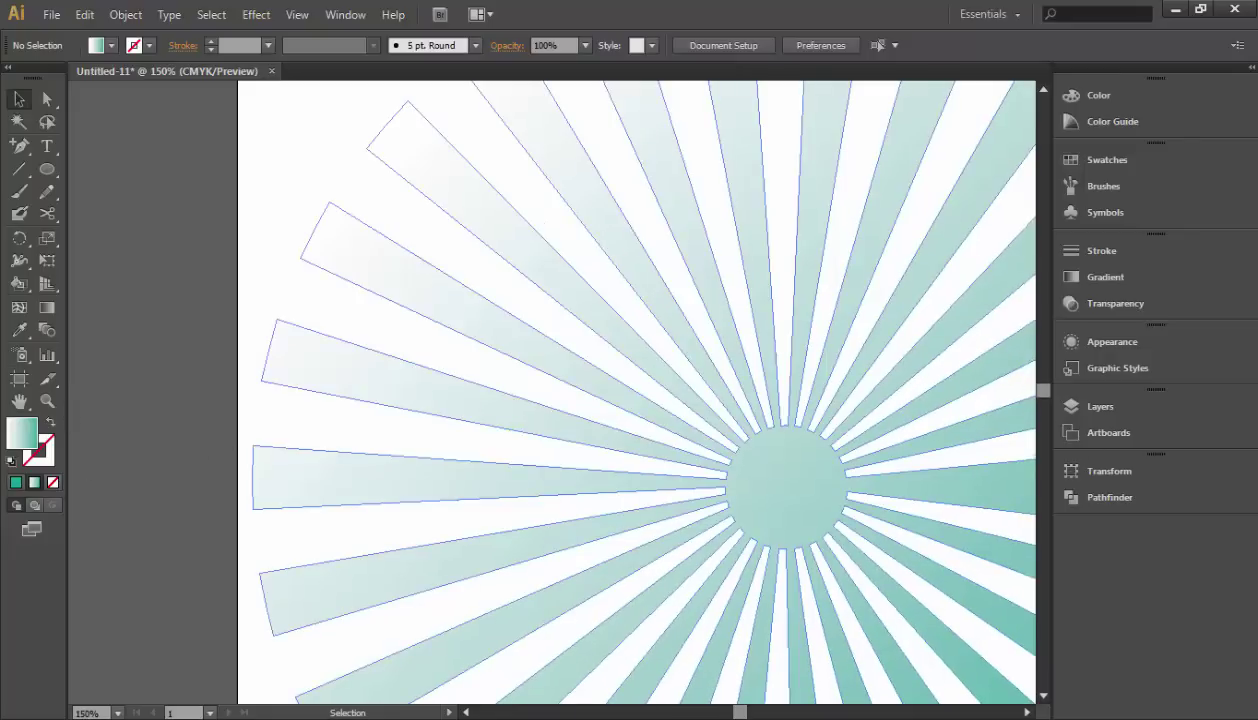
pyautogui.hotkey('ctrl', '-')
pyautogui.hotkey('ctrl', '-')
pyautogui.hotkey('ctrl', '-')
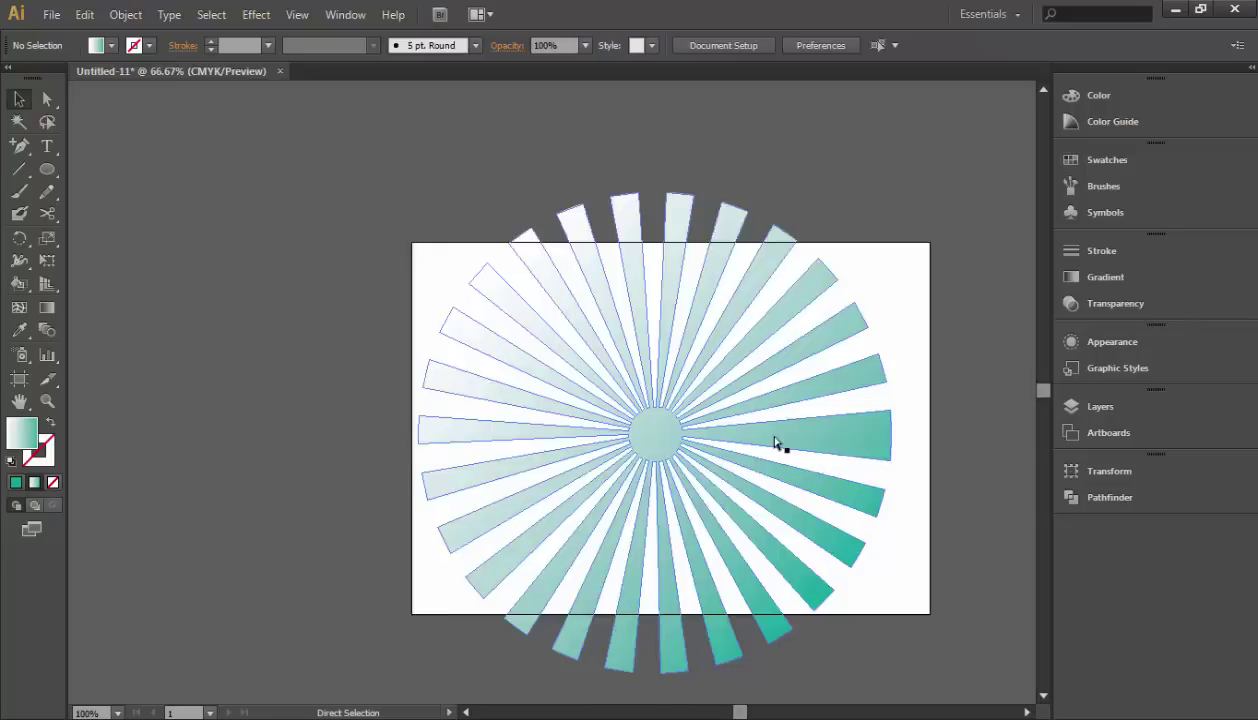